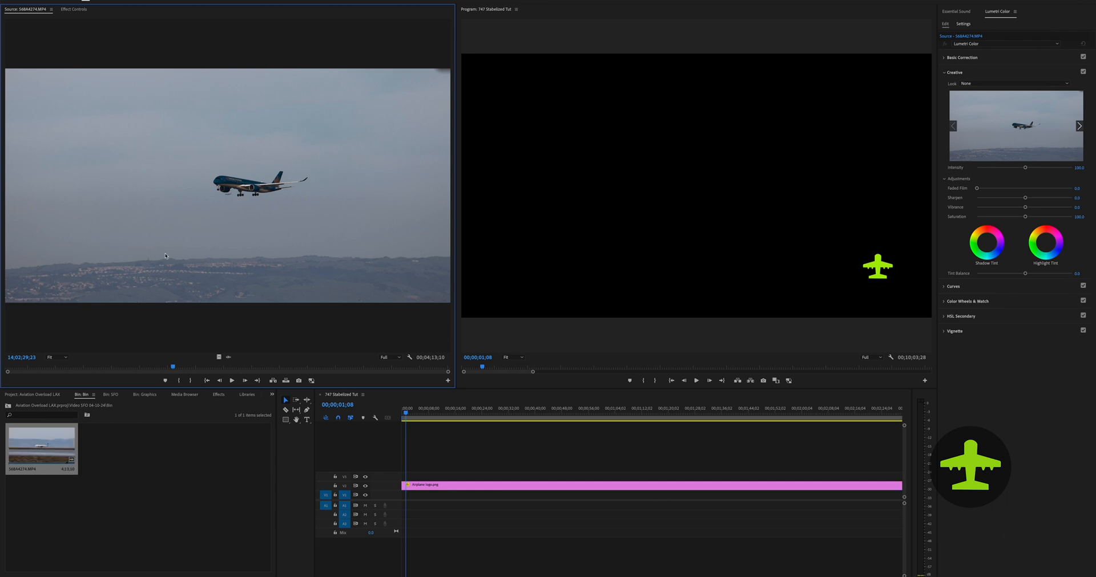
Mark an in point on the airborne plane and an out point at 14;03;21;26 in the source clip.
mouse_move(173, 367)
left_mouse_down()
mouse_move(231, 366)
mouse_move(174, 371)
left_mouse_up()
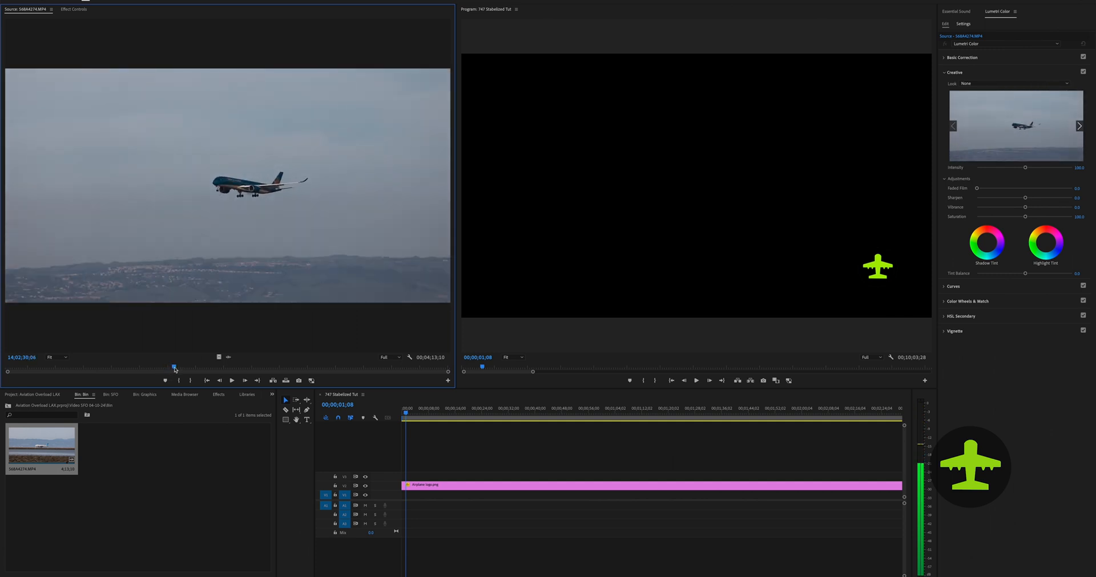
left_click_drag(172, 371, 174, 370)
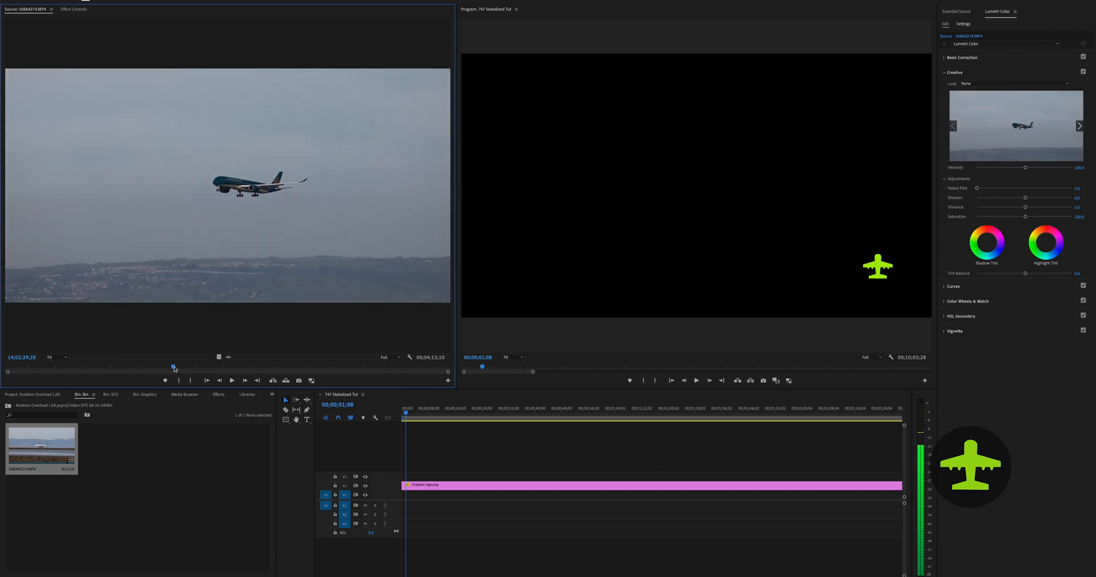
key("i")
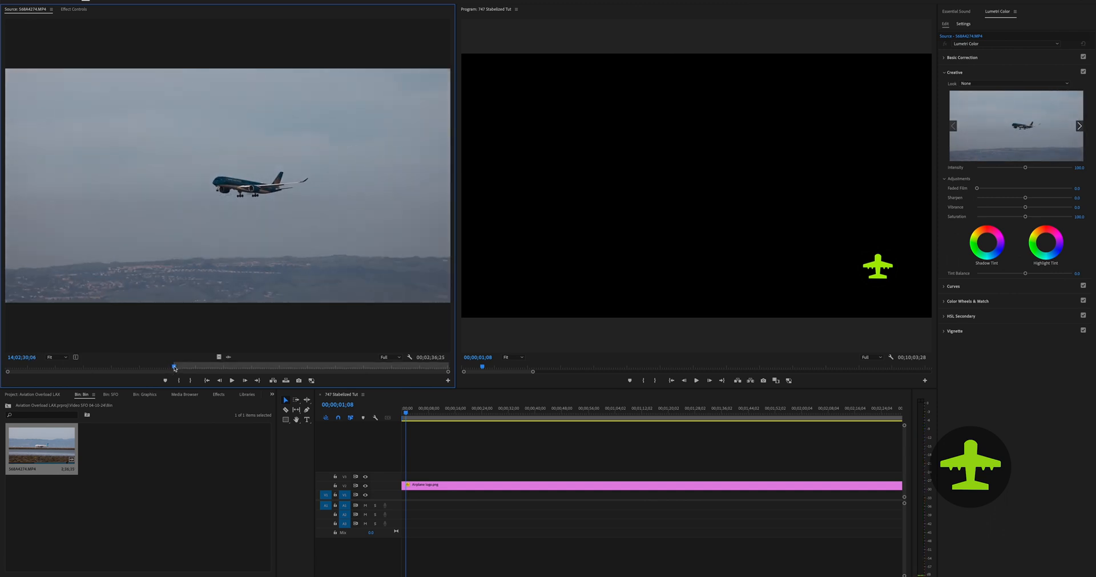
left_click_drag(177, 369, 180, 369)
key("i")
left_click_drag(181, 369, 265, 371)
key("o")
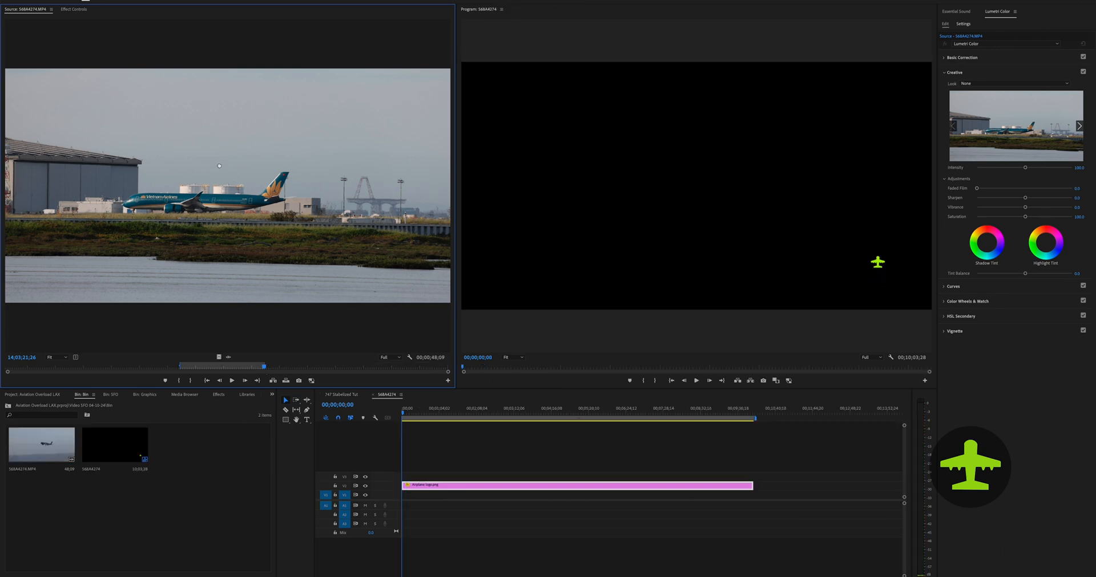
Place the marked clip at the start of the sequence beneath the airplane logo and preview it.
left_click_drag(328, 328, 403, 503)
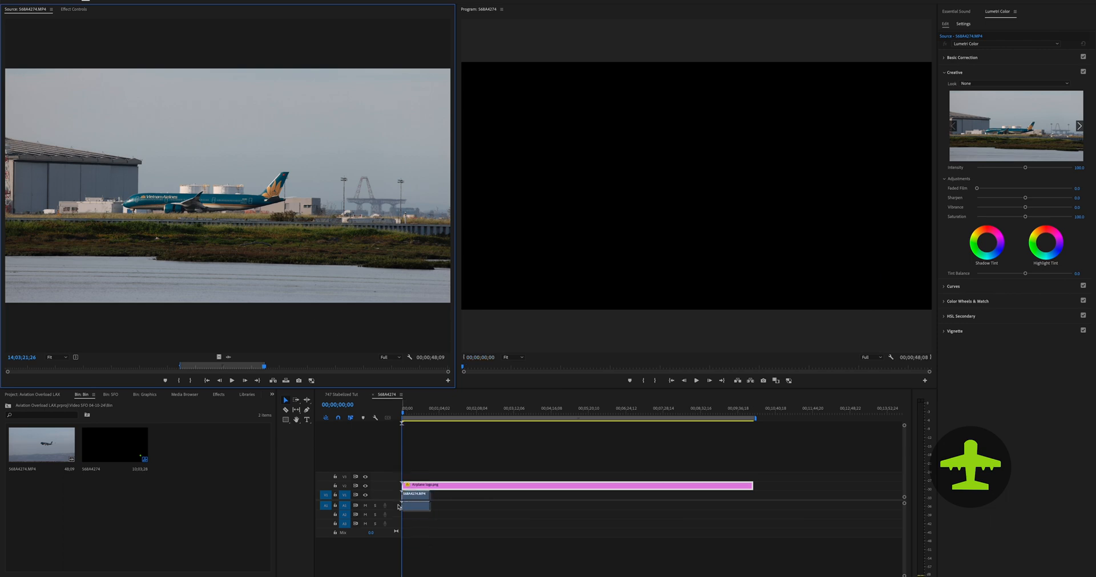
key("space")
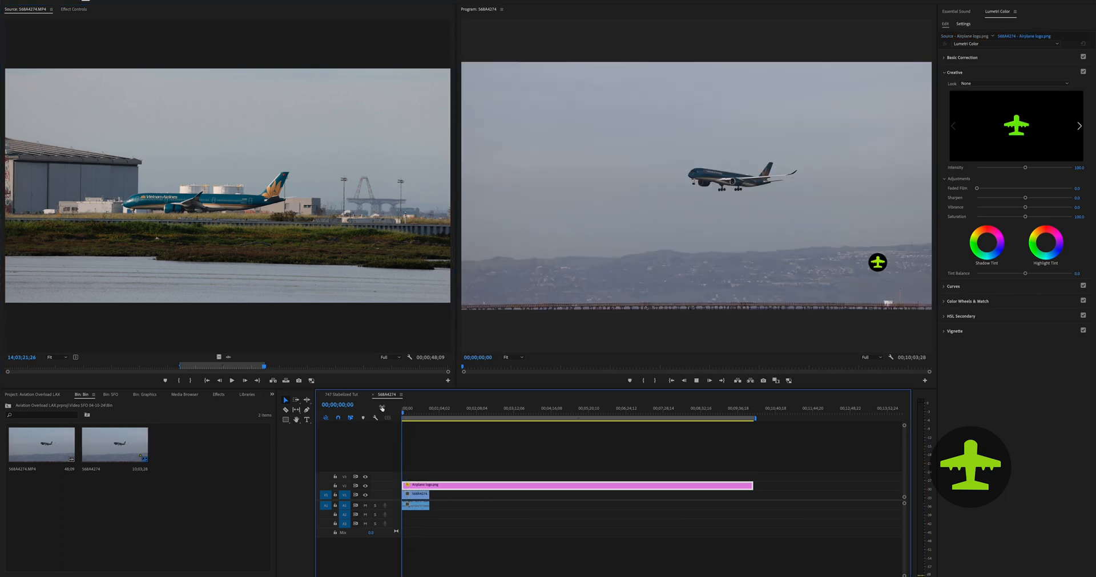
key("space")
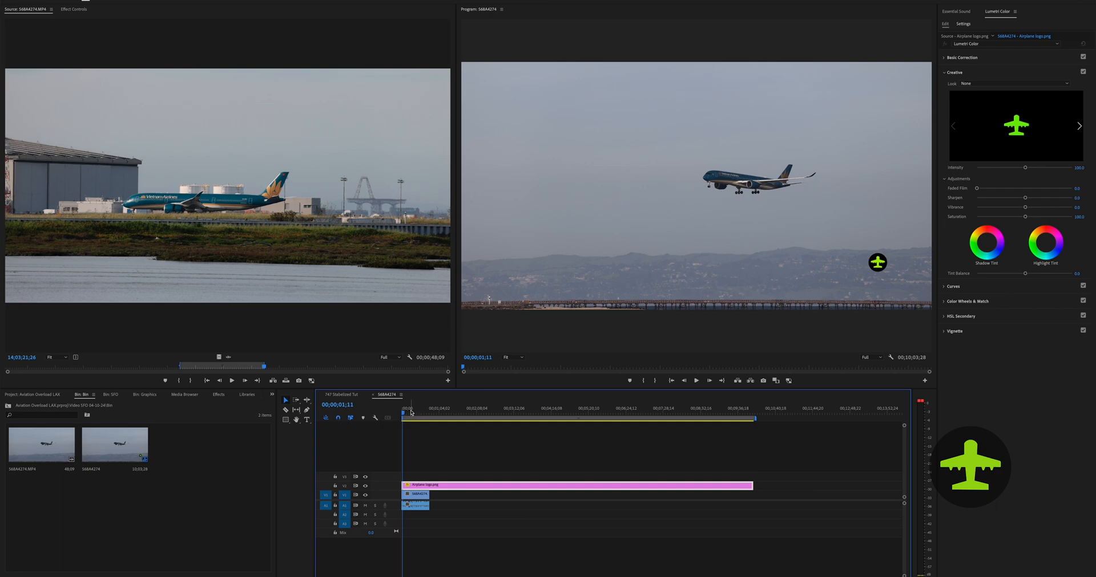
left_click_drag(406, 415, 413, 415)
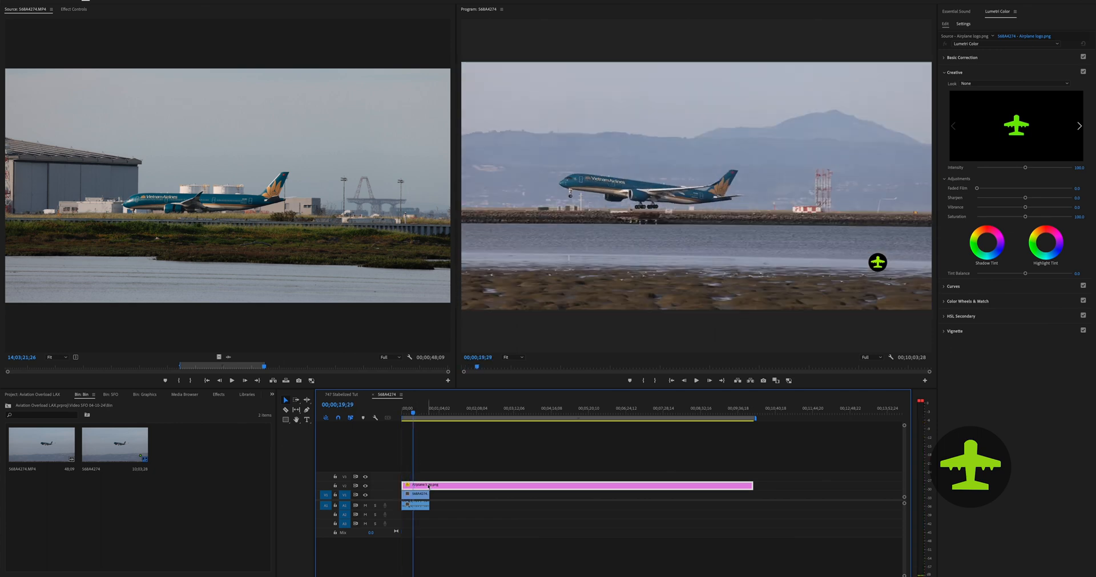
Mute the clip's audio track, play the sequence from the beginning and return the playhead to the start.
left_click(365, 506)
key("Home")
key("space")
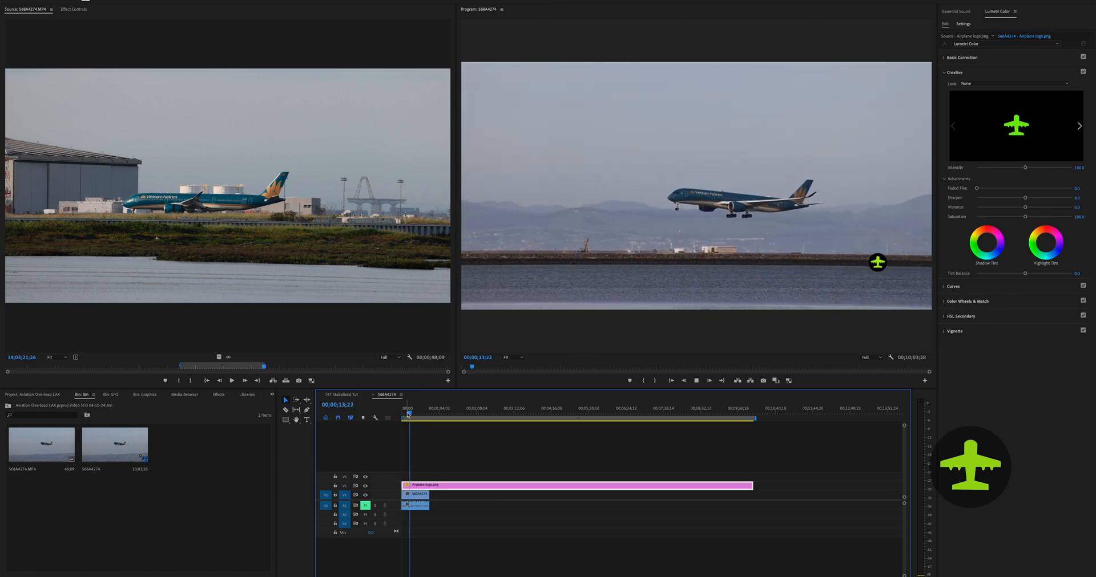
left_click_drag(407, 414, 401, 415)
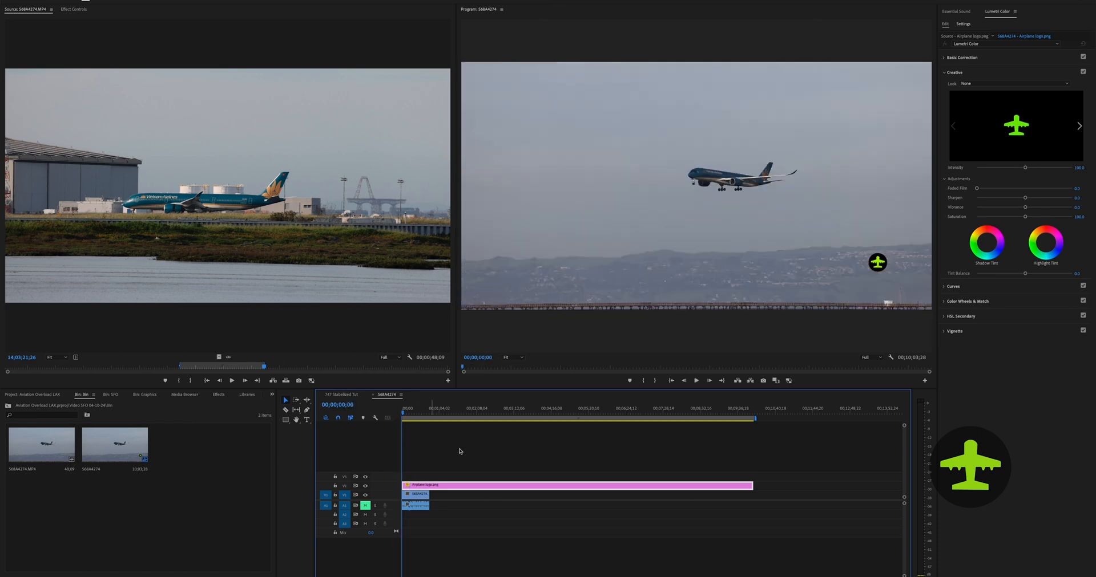
Replace the plane clip in the sequence with an After Effects composition and switch to After Effects.
left_click(421, 499)
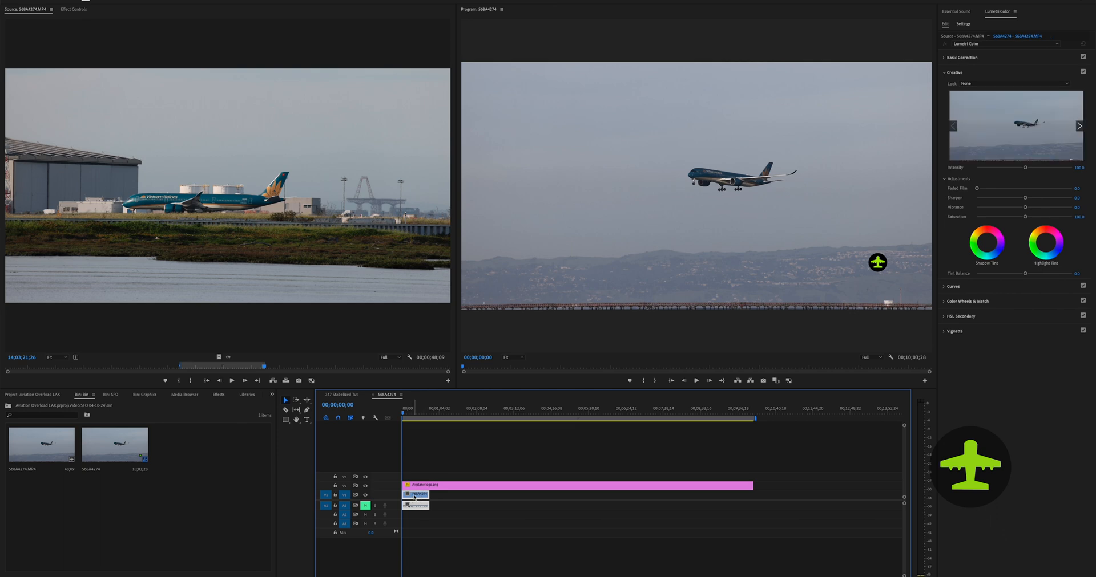
right_click(415, 497)
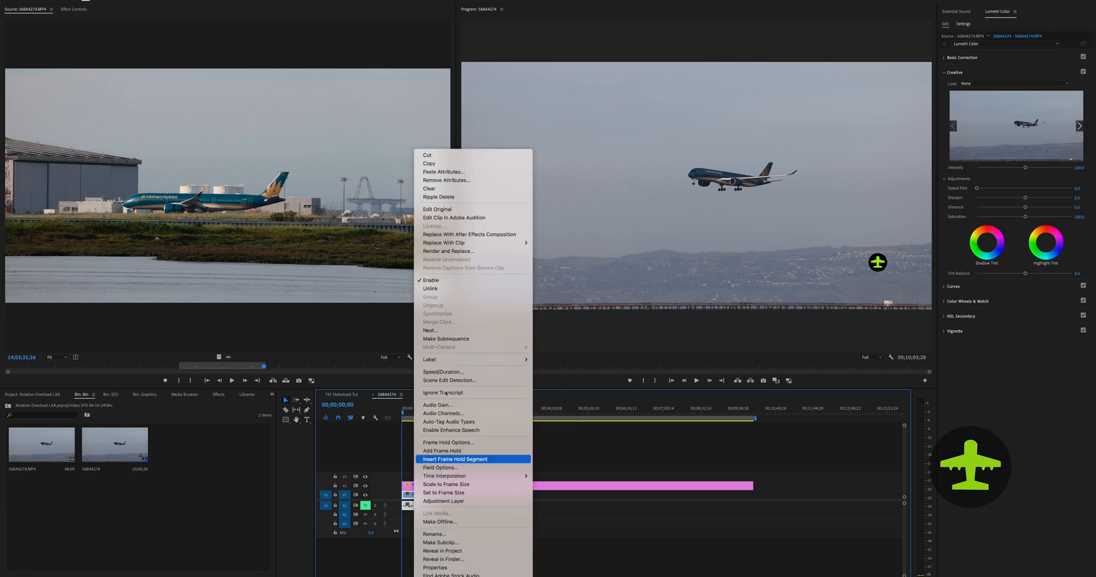
left_click(496, 235)
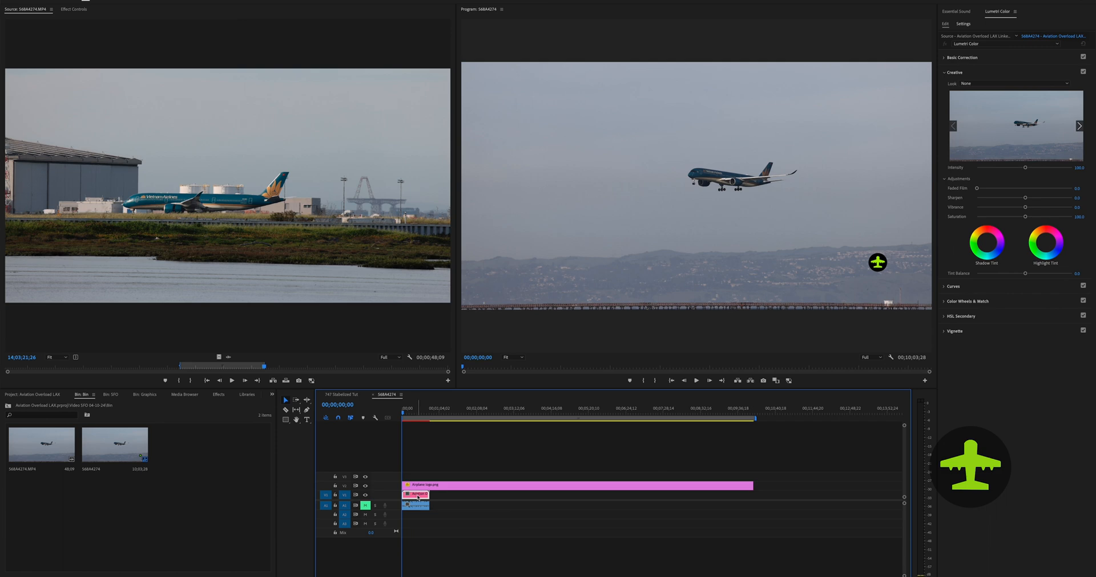
key("super+Tab")
key("super+Tab")
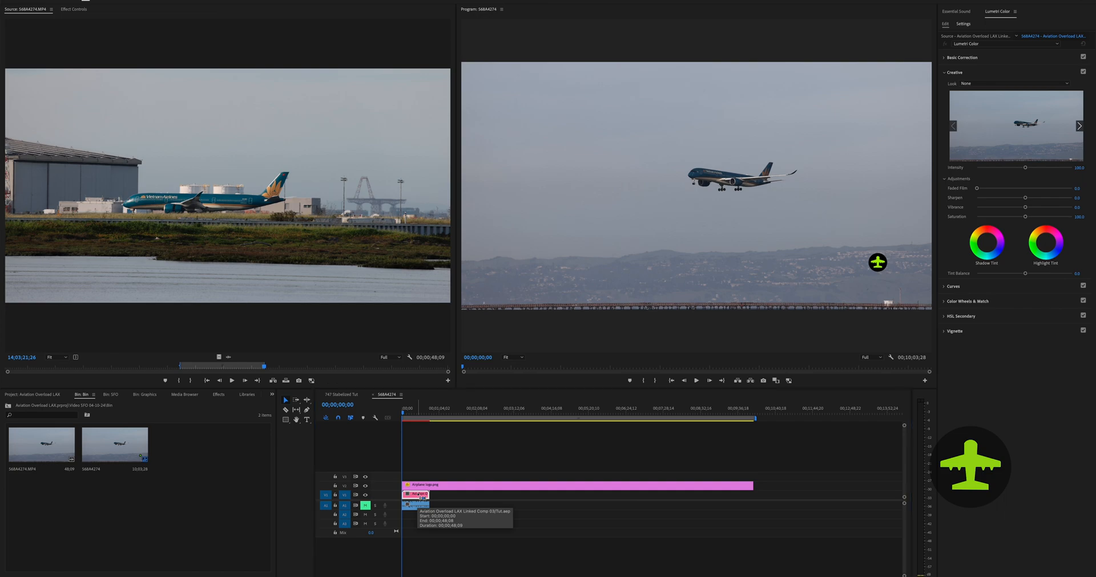
key("super+Tab")
key("super+Tab")
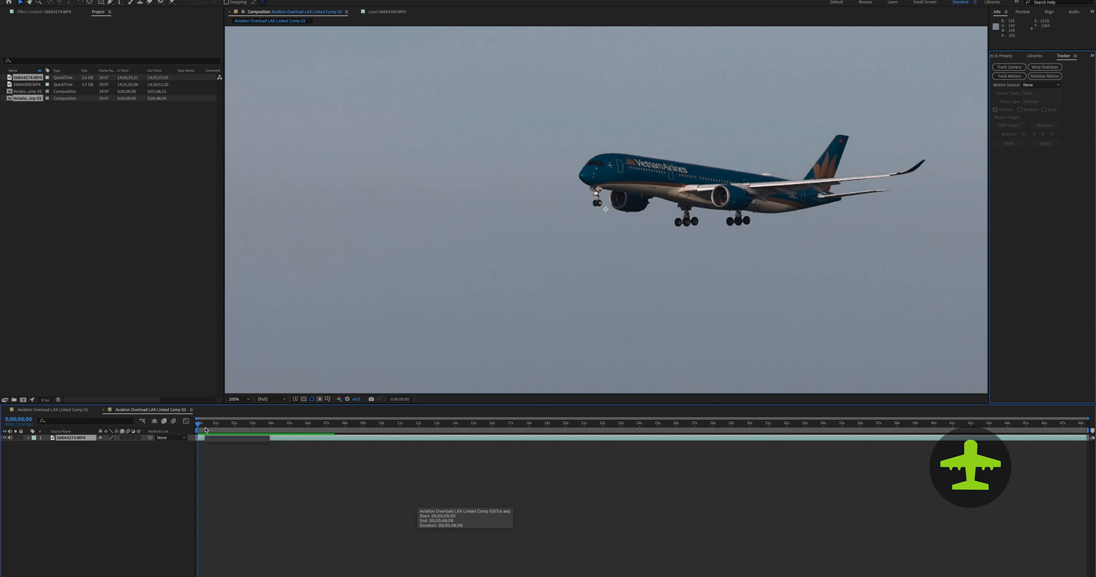
Check that the Tracker is enabled among the open windows for the plane composition.
key("comma")
key("comma")
key("period")
key("comma")
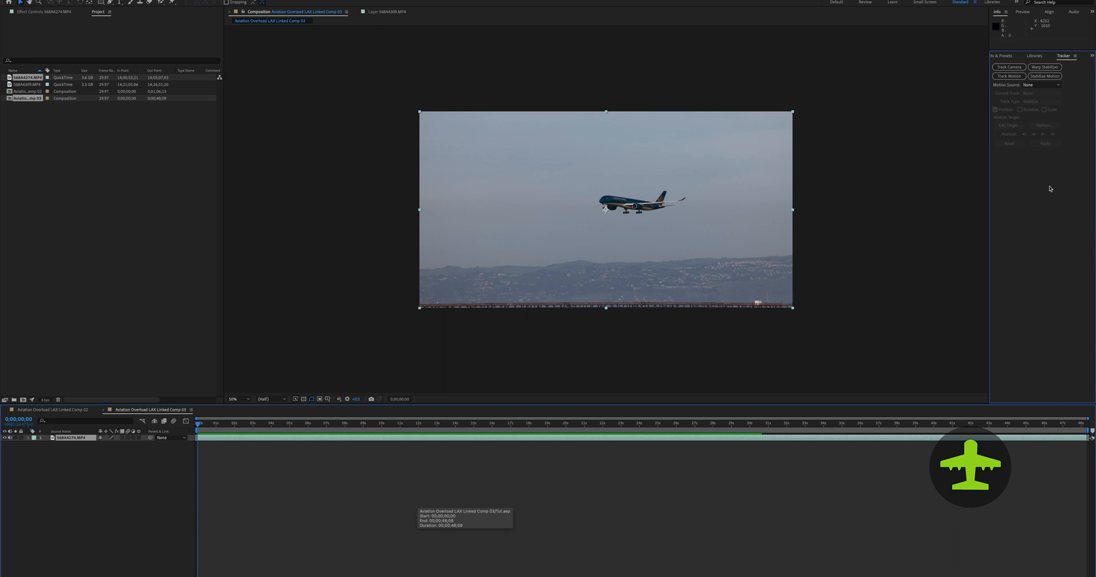
left_click(1061, 58)
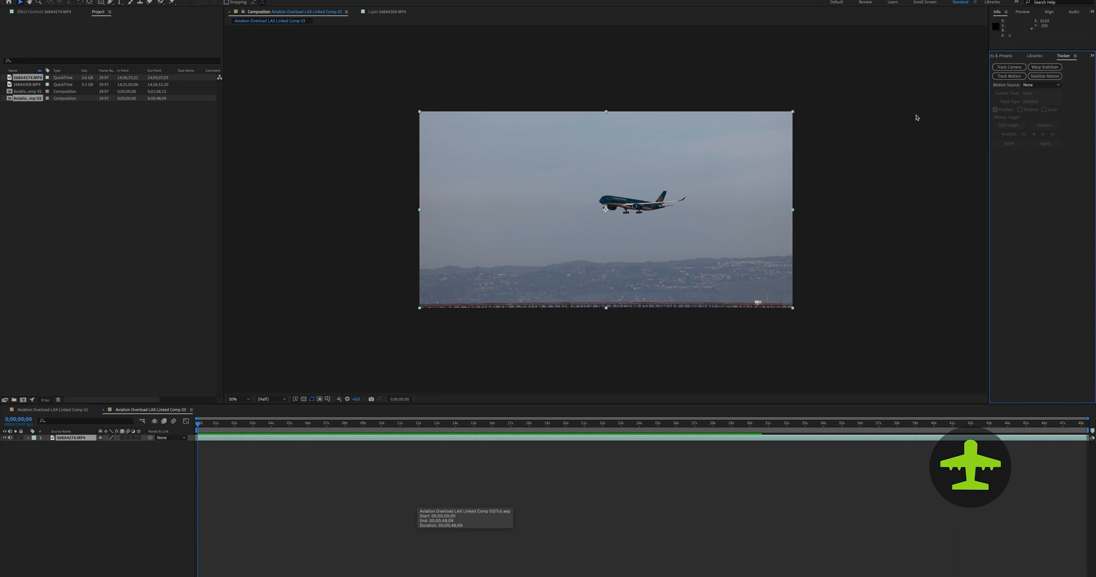
left_click(226, 0)
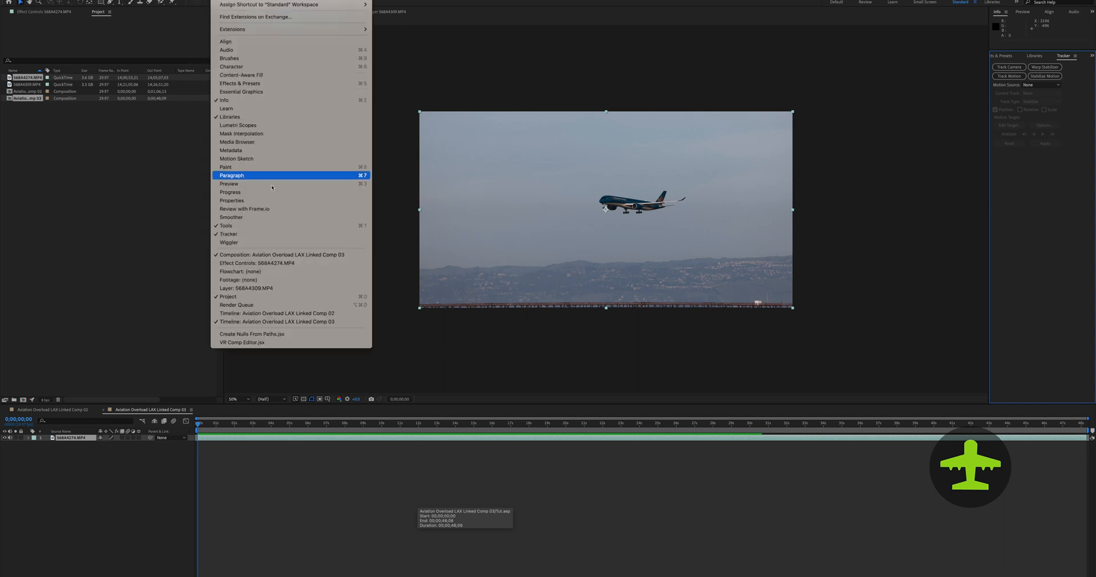
left_click(223, 234)
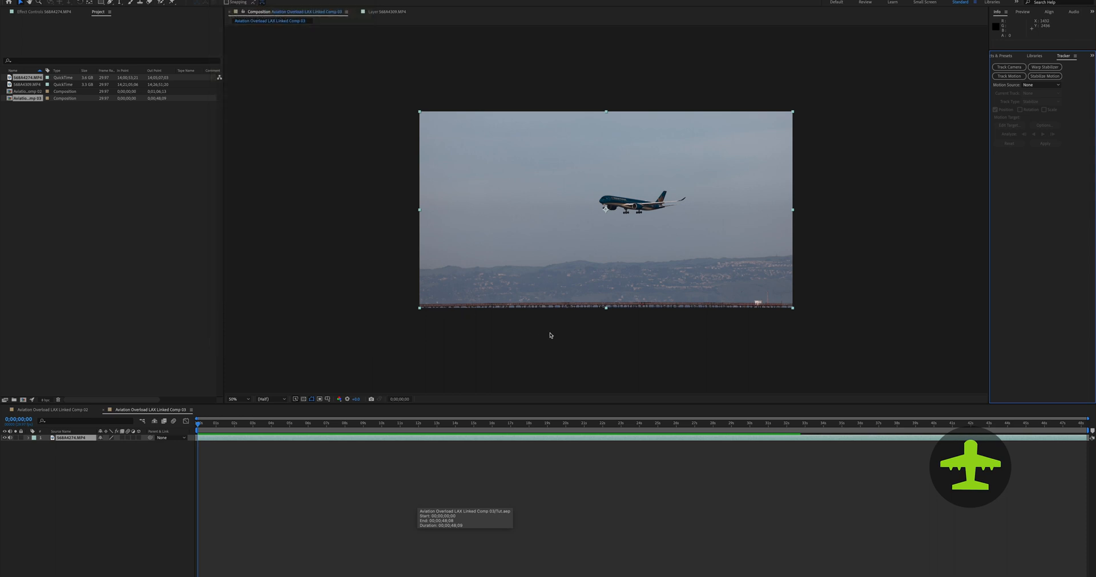
Start Stabilize Motion on the plane footage layer, tracking position only.
left_click(229, 440)
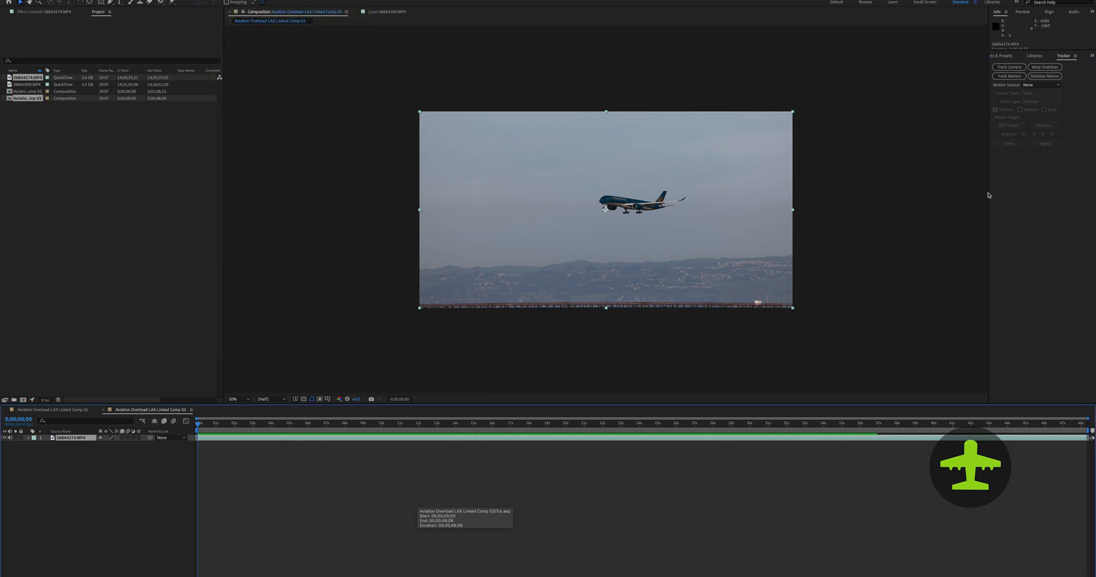
left_click(1046, 79)
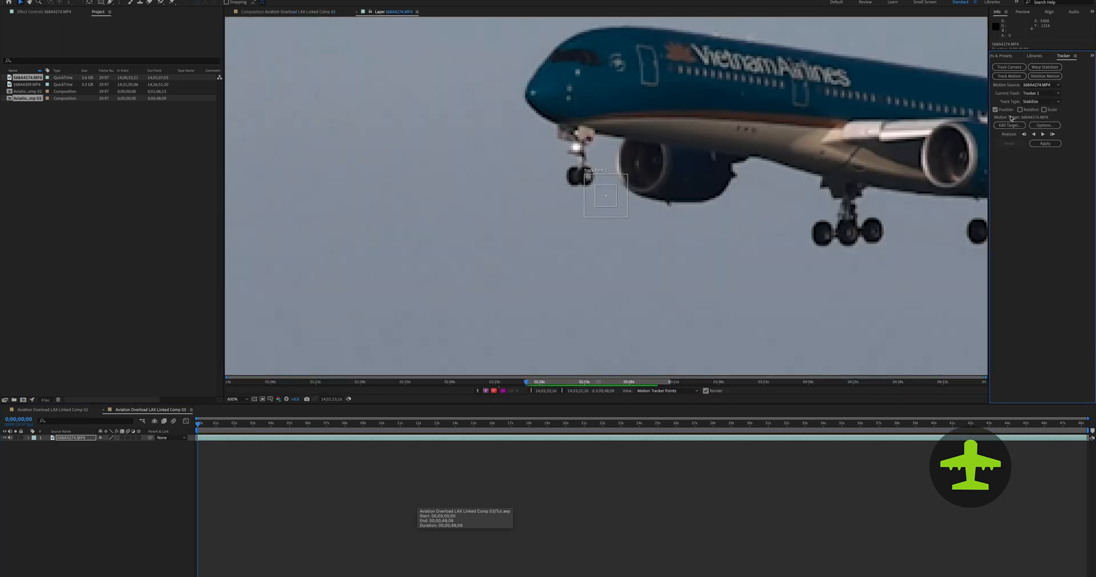
left_click(1043, 93)
left_click(1034, 110)
Set the motion tracker options to stop tracking if confidence falls below 81%.
left_click(1044, 125)
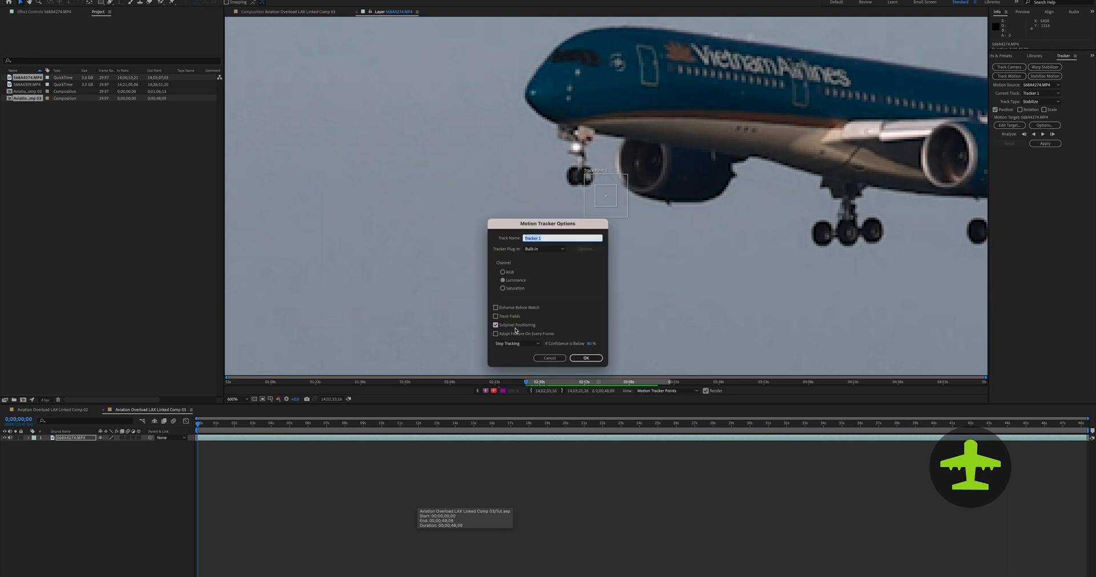
left_click(528, 344)
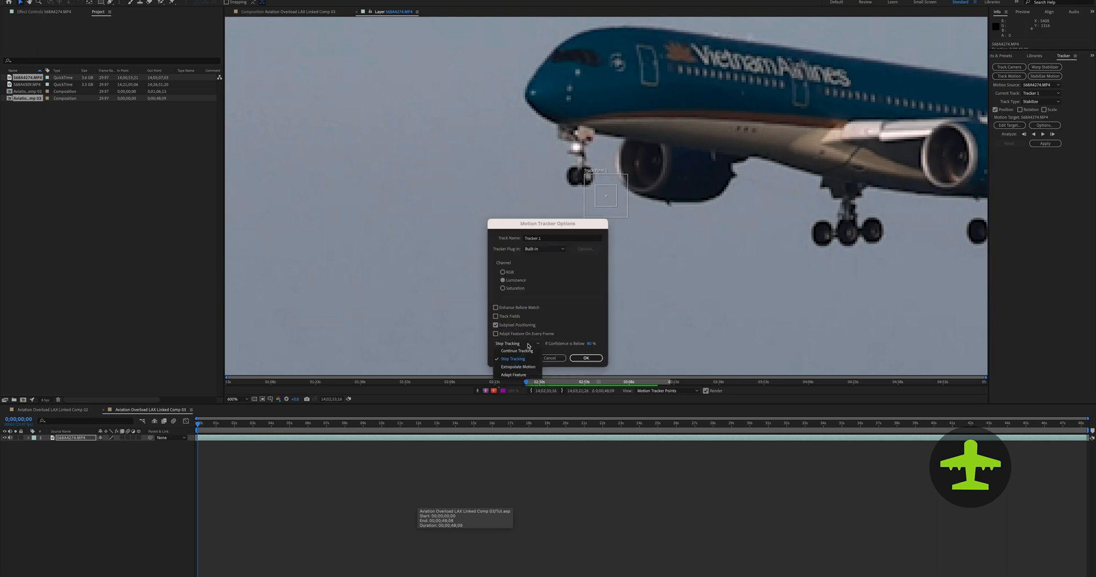
left_click(517, 359)
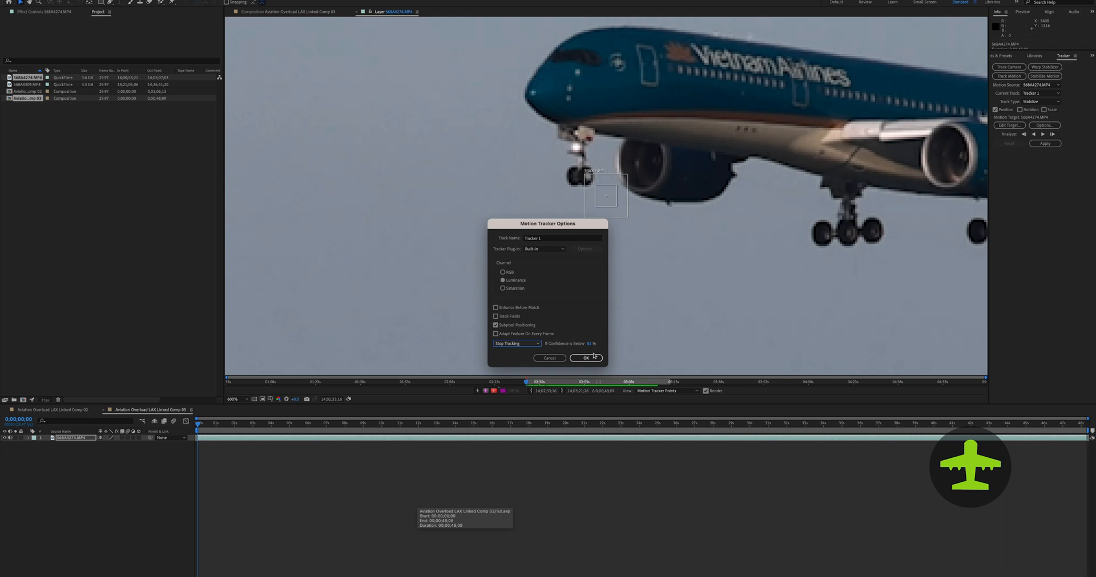
left_click(586, 358)
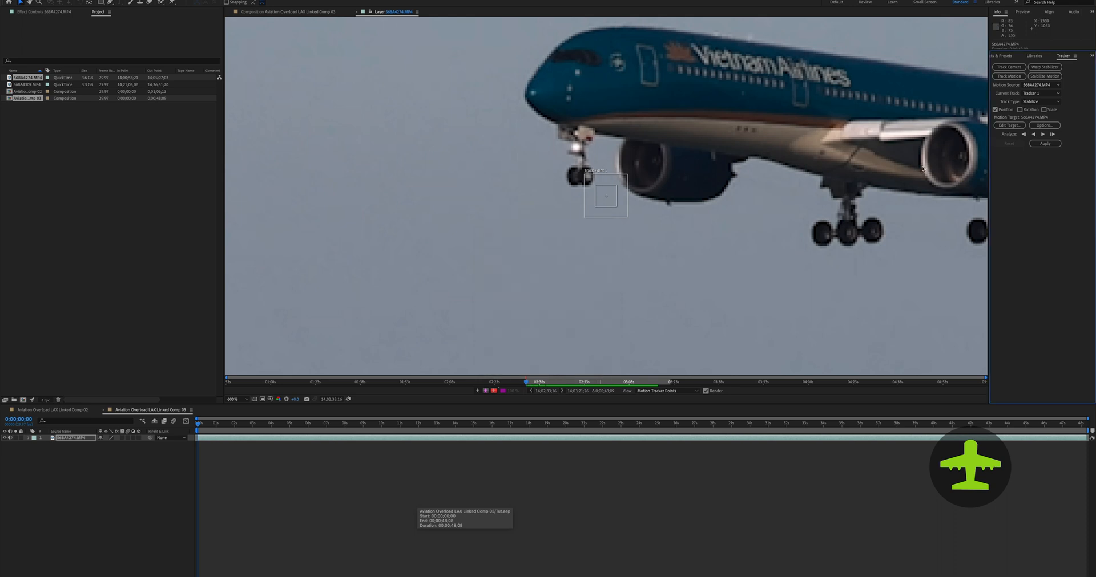
Move the track point from below the fuselage onto the flower logo beside the Vietnam Airlines lettering.
scroll(920, 170, "down", 3)
scroll(669, 177, "up", 2)
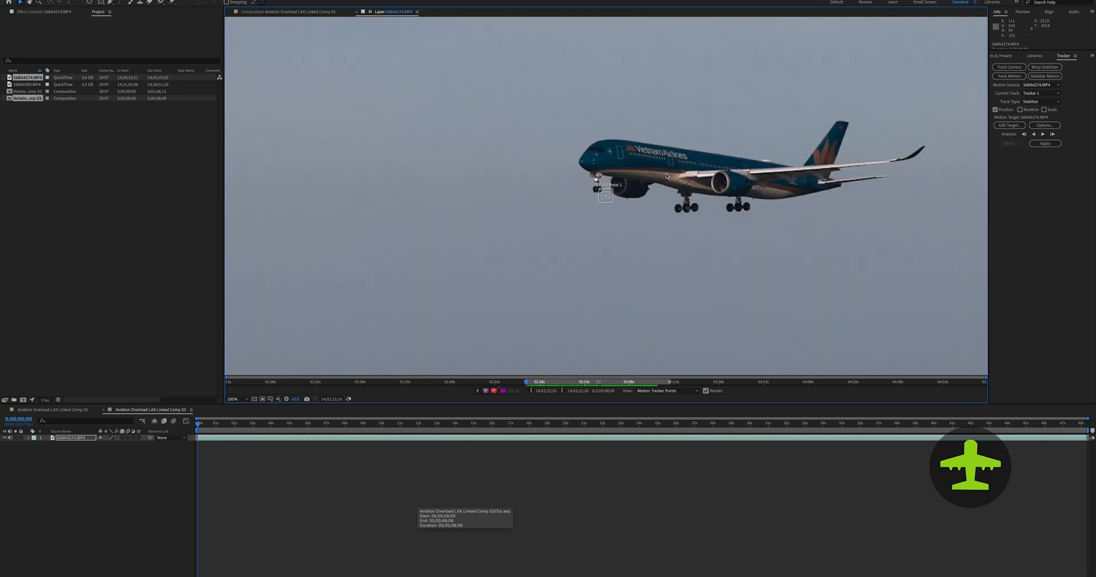
scroll(612, 193, "down", 1)
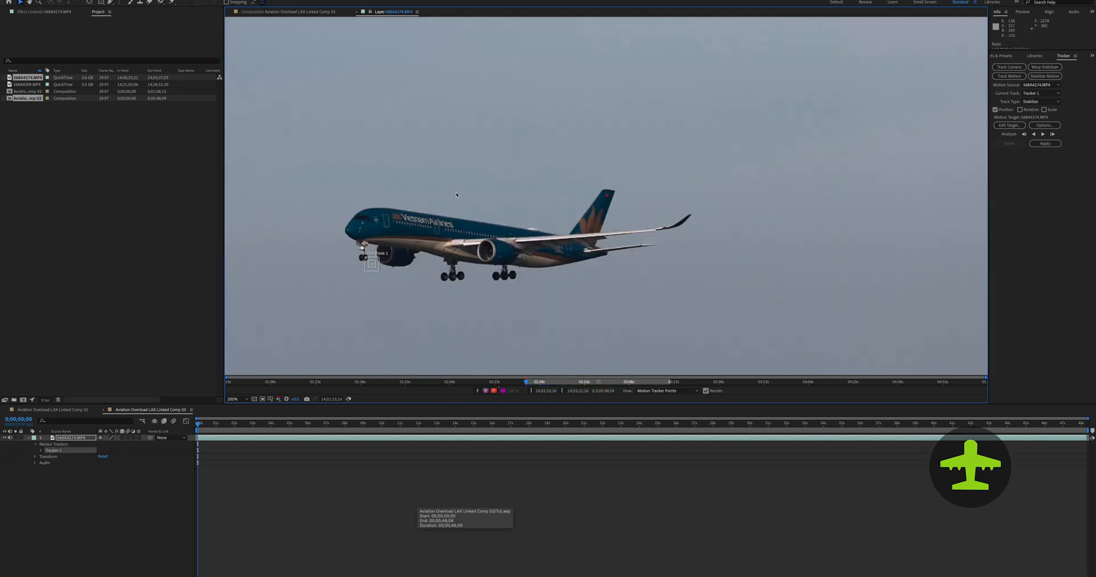
scroll(452, 188, "up", 1)
scroll(302, 261, "down", 1)
left_click_drag(378, 258, 400, 216)
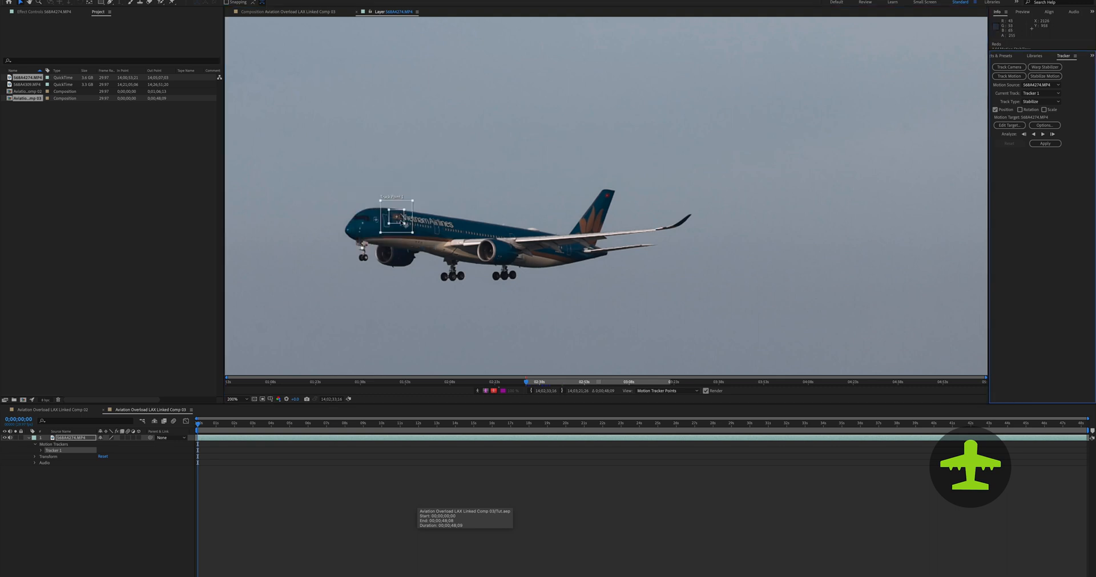
Fit the track point's feature region tightly around the flower logo and shrink its search region.
key("period")
left_click_drag(627, 212, 613, 202)
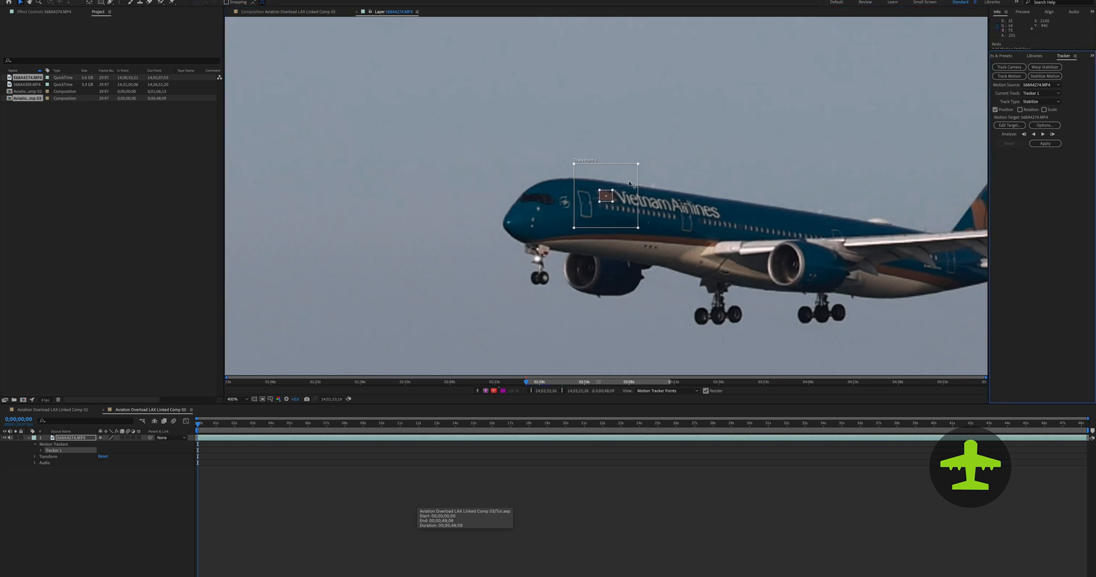
left_click_drag(638, 165, 628, 179)
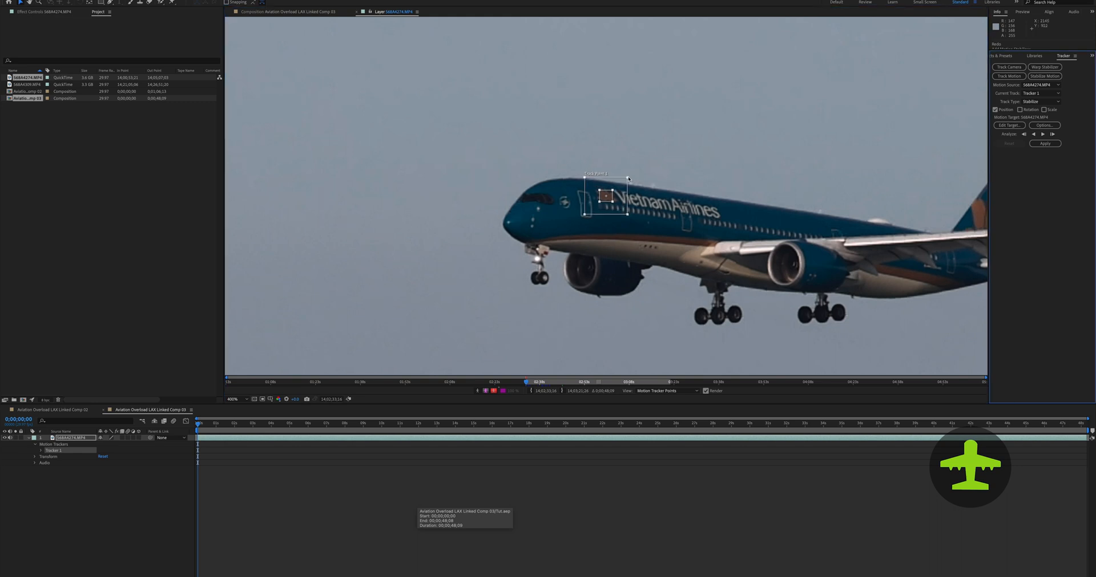
Analyze the track point's motion forward from the first frame and inspect where the track point stops.
key("comma")
key("comma")
key("comma")
key("period")
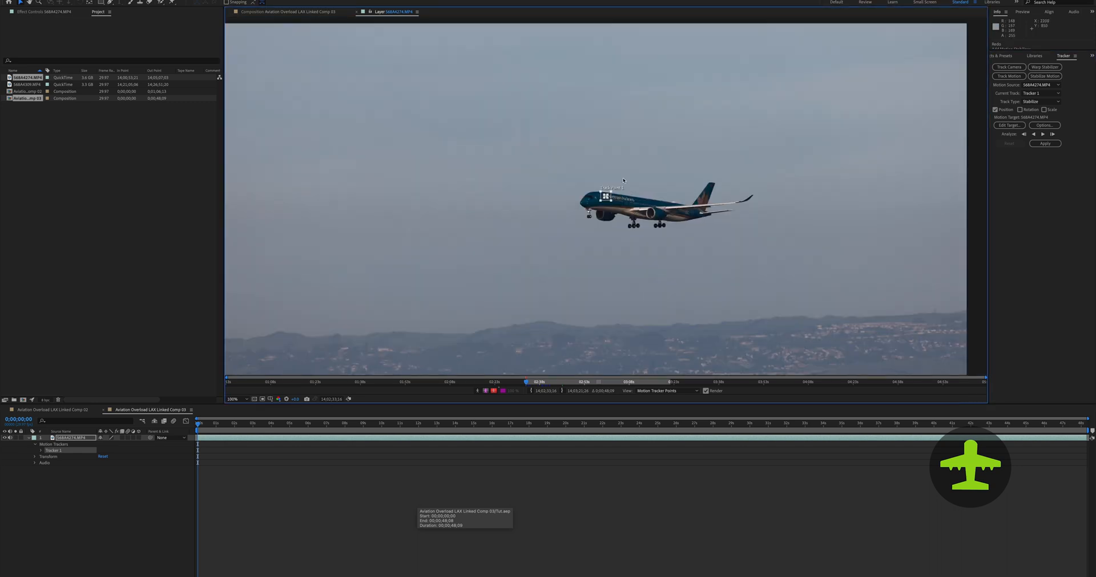
key("period")
key("comma")
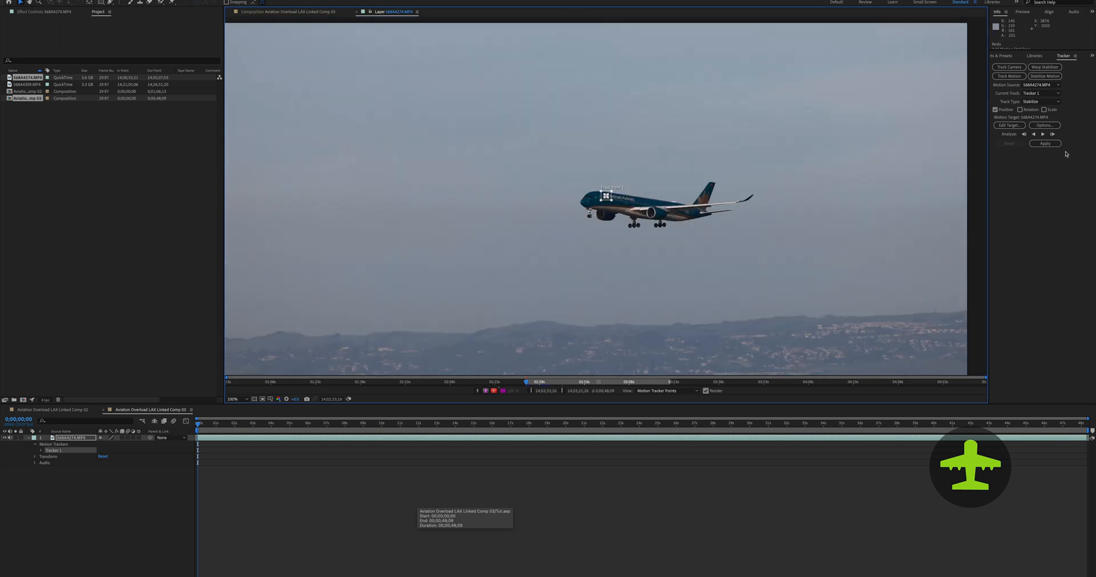
key("comma")
key("period")
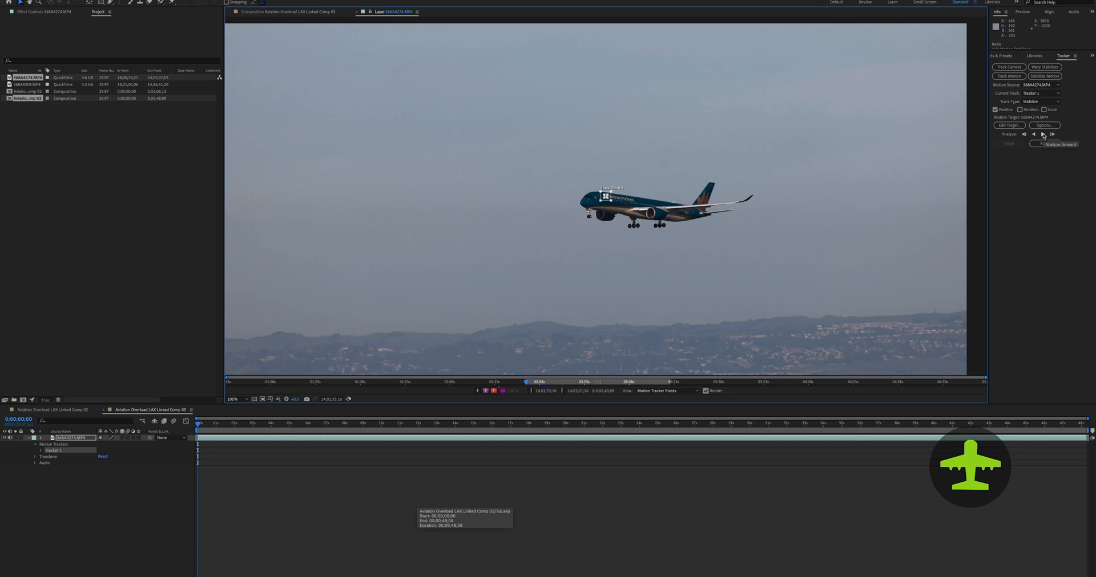
left_click(1043, 135)
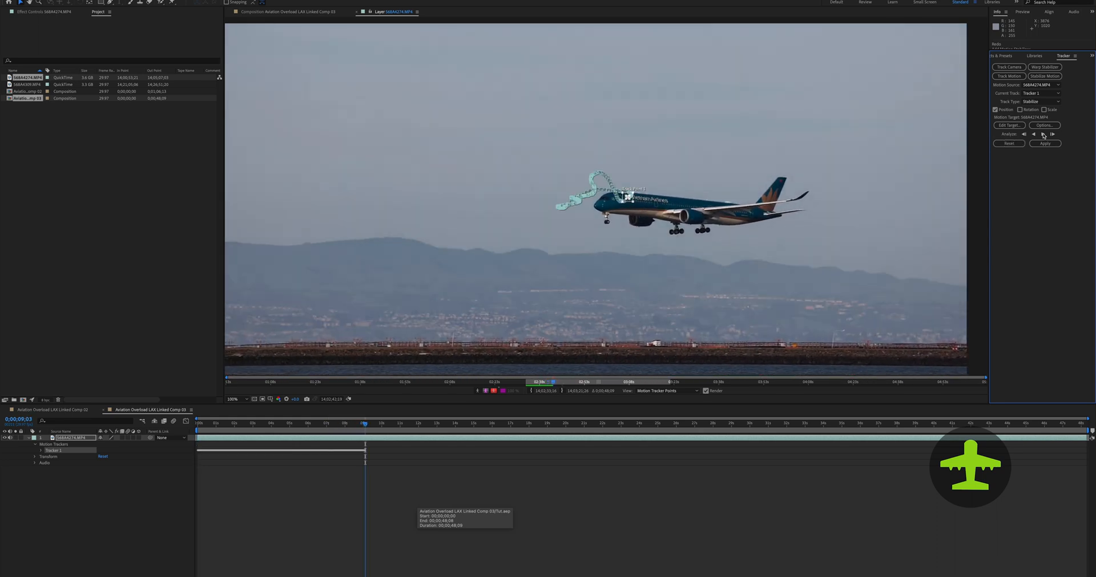
key("period")
key("period")
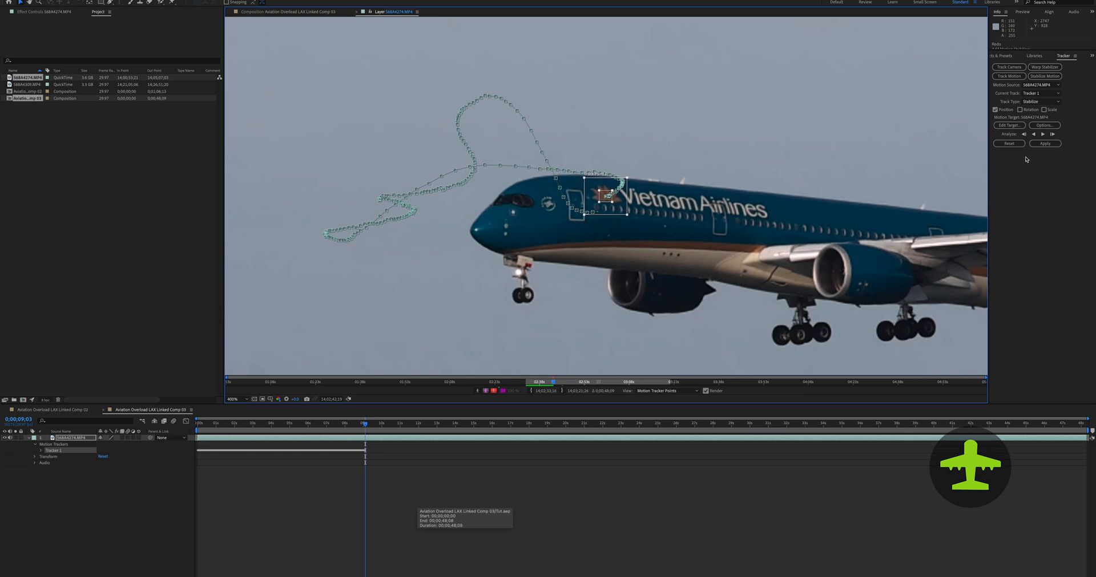
Analyze the track point's motion forward one frame at a time from 0;00;09;03, then continue the forward analysis to 0;00;14;27.
left_click(1053, 135)
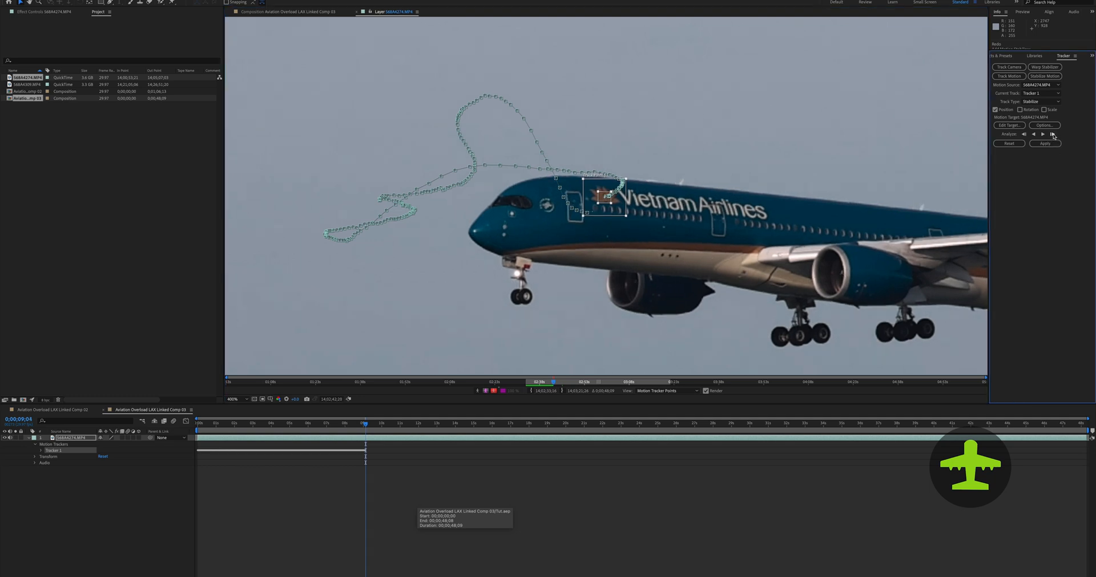
left_click(1053, 135)
left_click(1053, 134)
left_click(1053, 135)
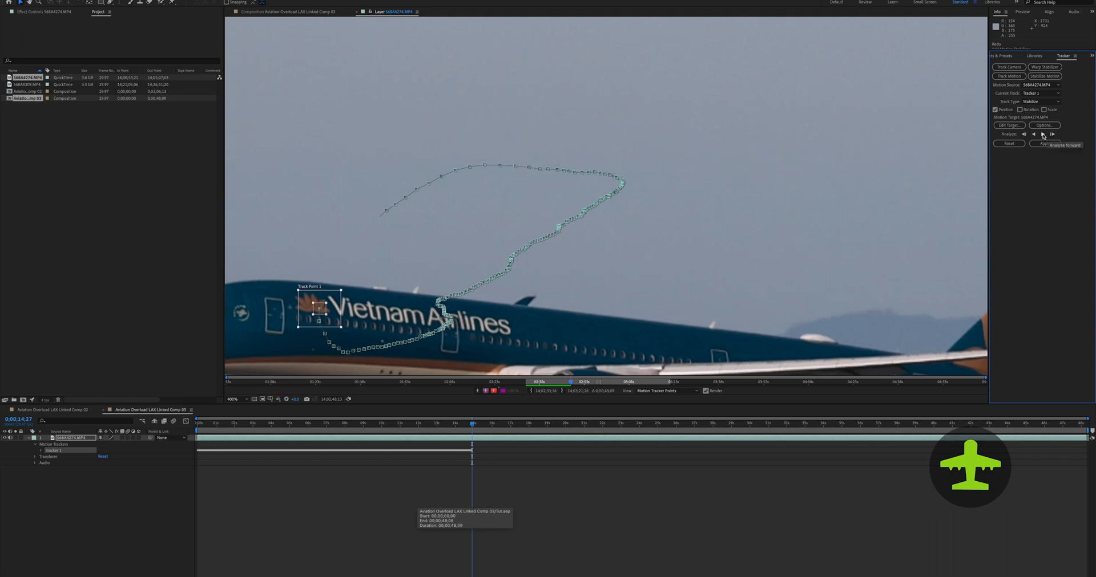
Try analyzing the track point forward from 0;00;14;27 past the red-and-white towers, and undo that analysis.
key("comma")
key("period")
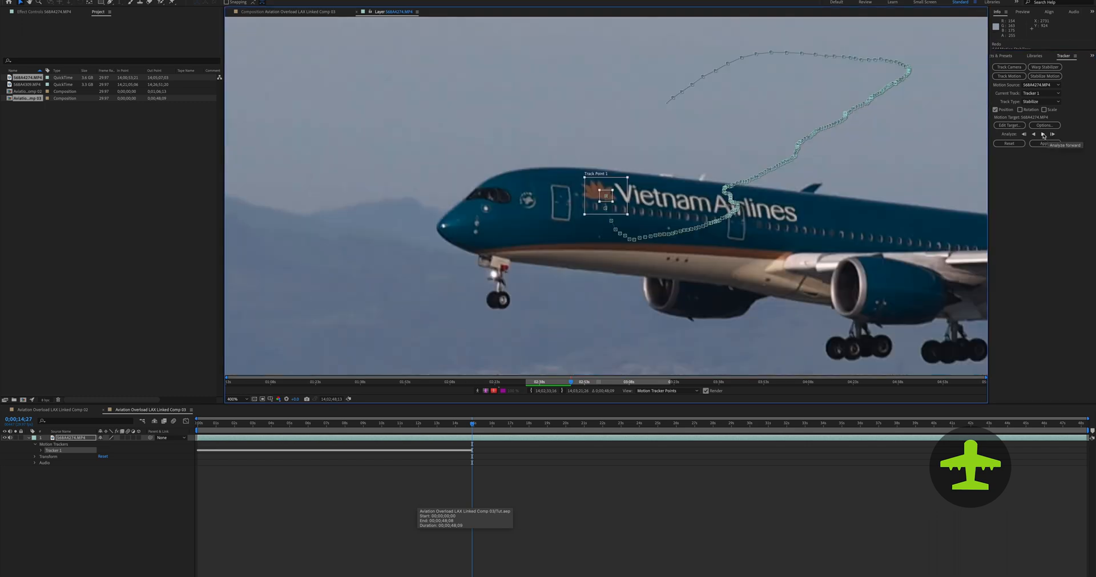
key("comma")
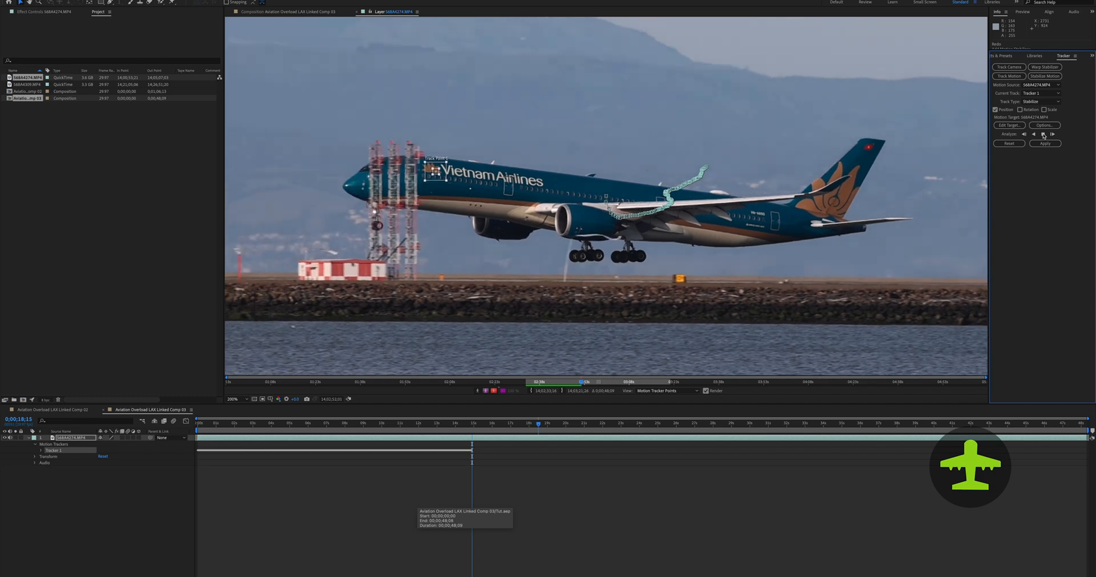
key("period")
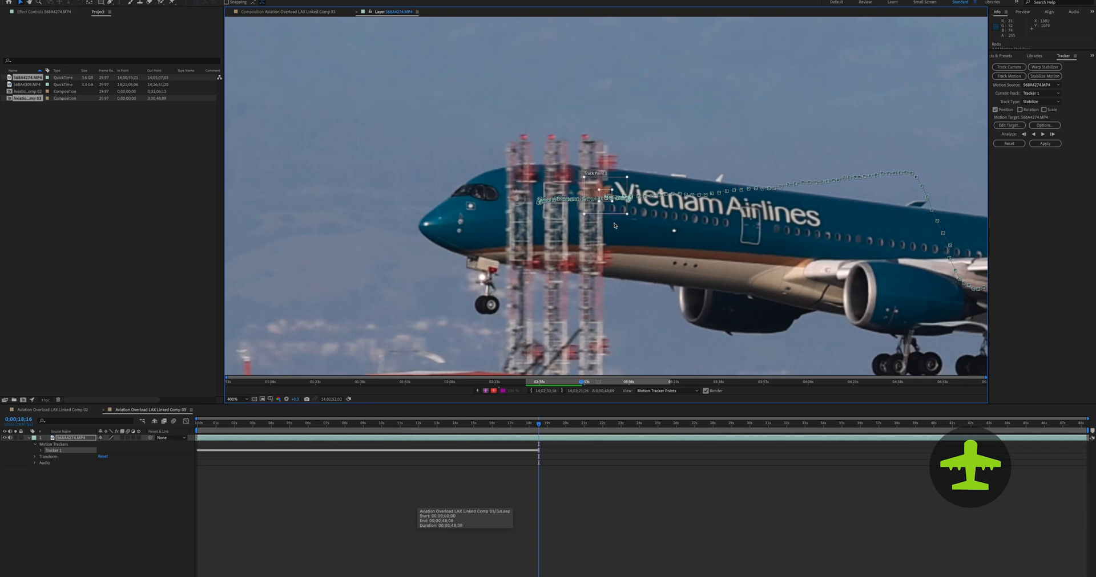
key("comma")
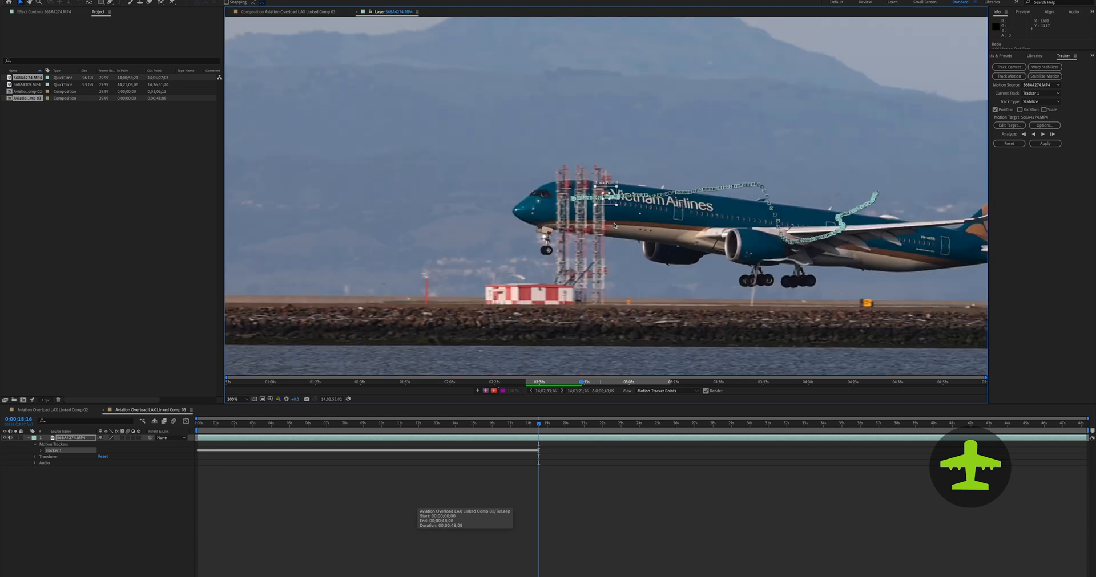
key("period")
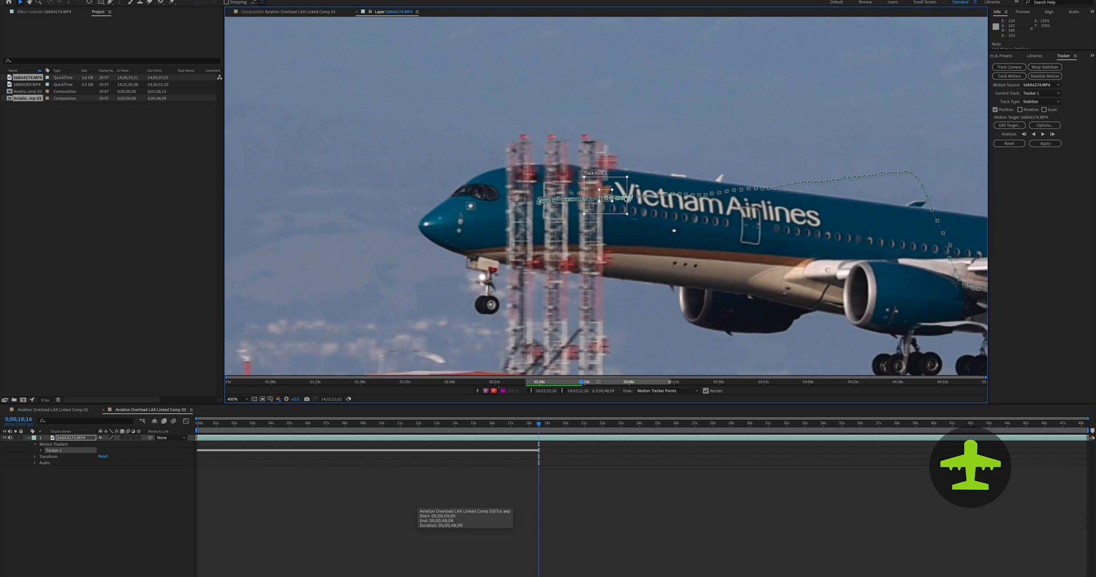
key("ctrl+z")
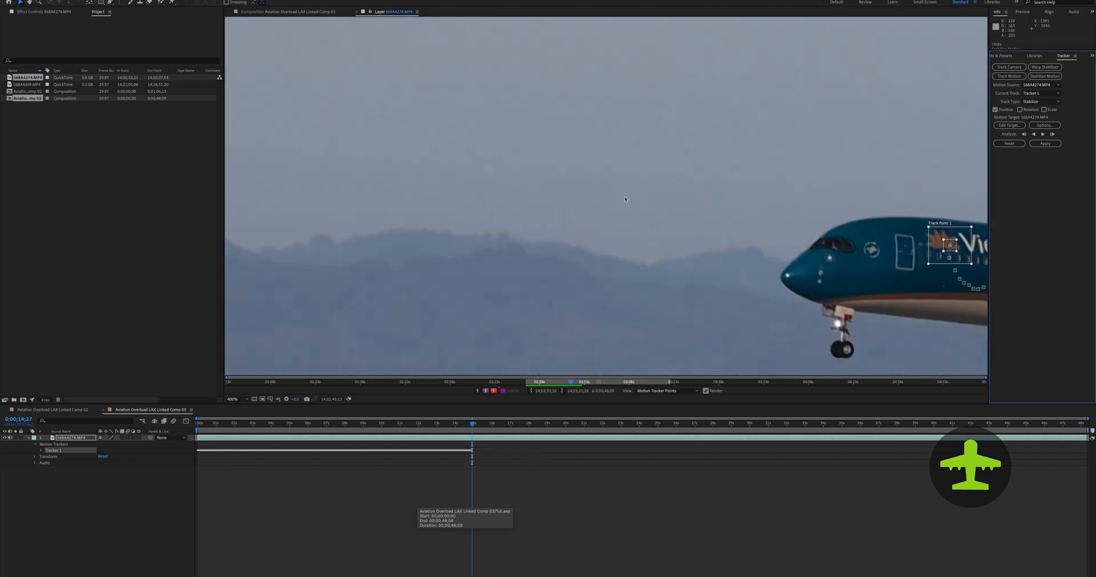
Analyze the track point's motion forward again from 0;00;14;27 to 0;00;24;03.
key("slash")
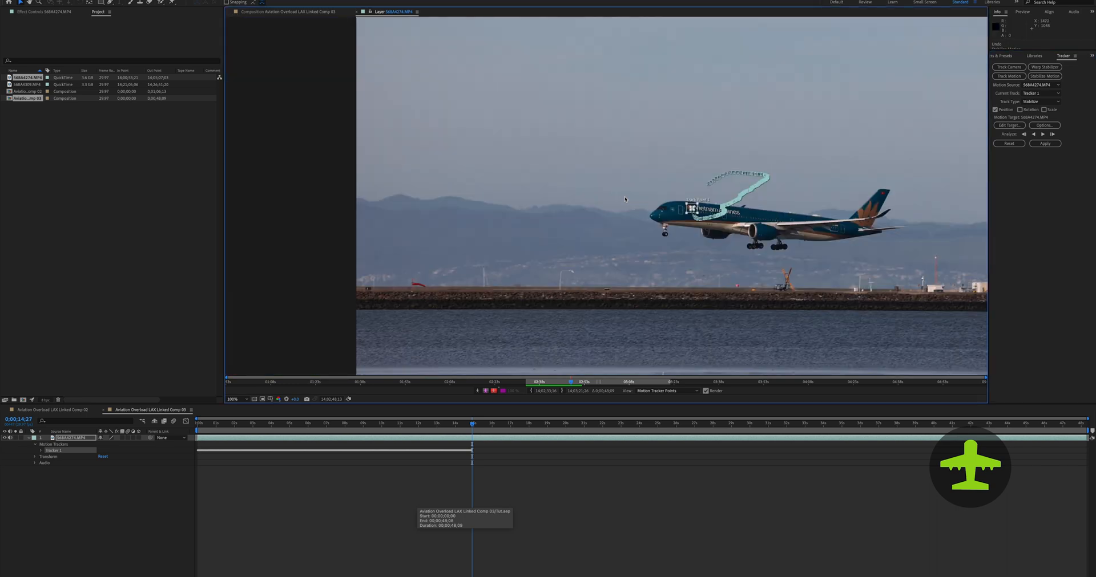
key("period")
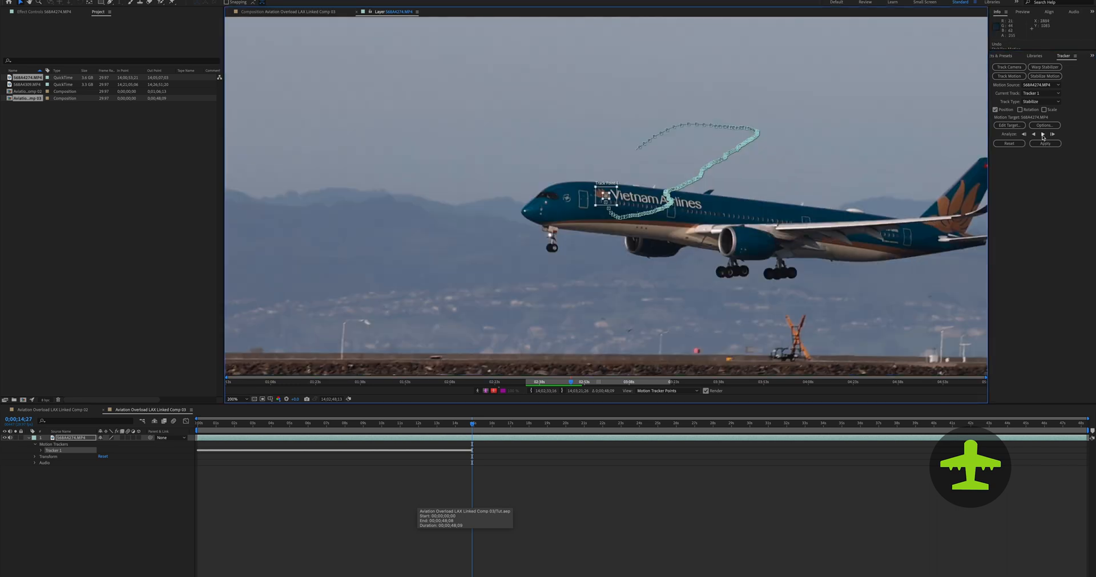
key("comma")
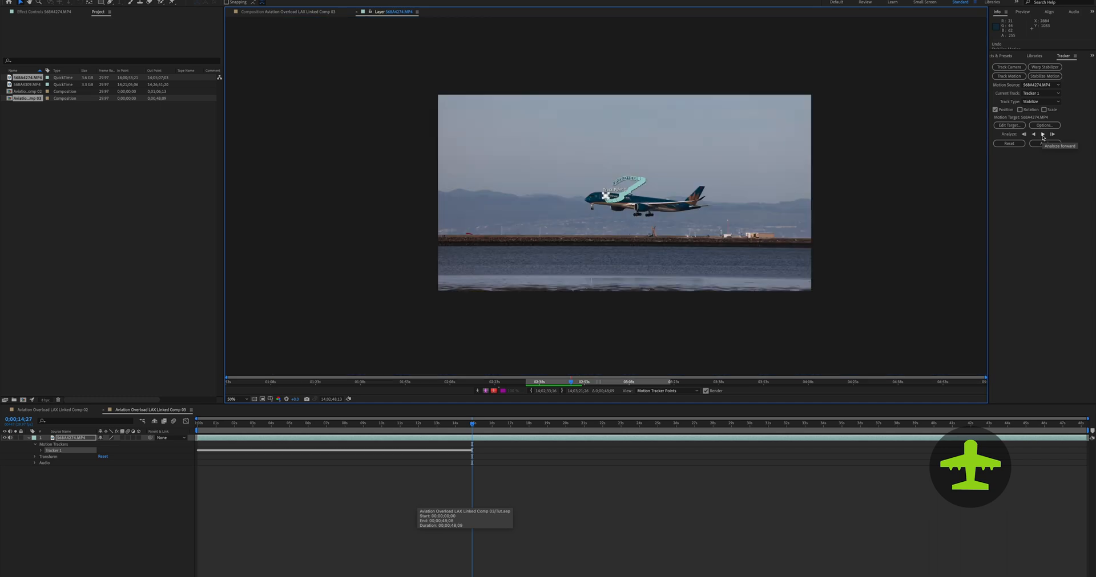
key("period")
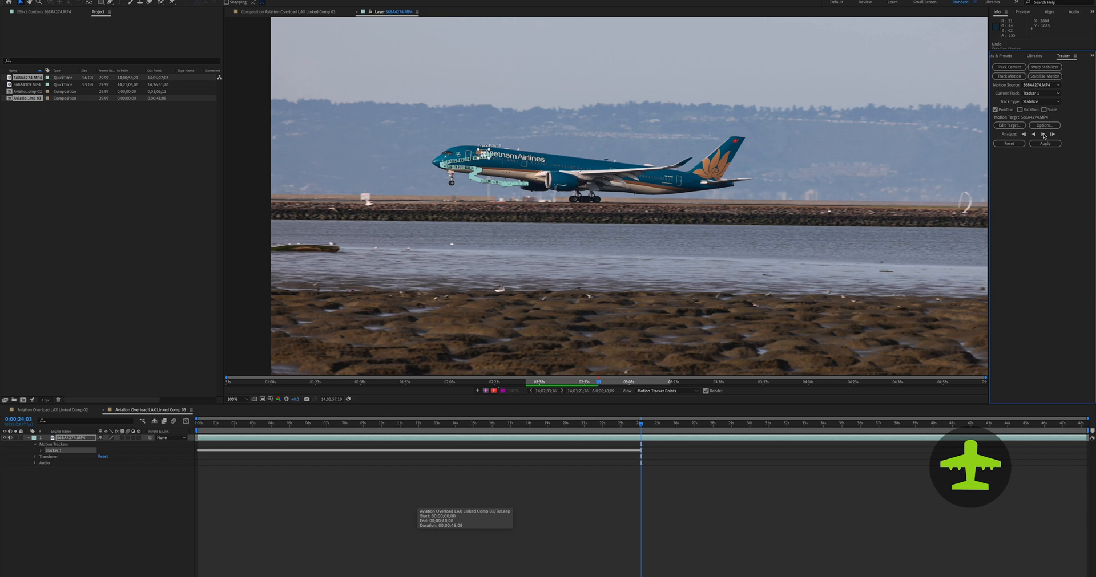
Check the track point against the flower logo at 0;00;24;03 and resume the forward analysis.
key("period")
key("period")
key("comma")
key("comma")
key("comma")
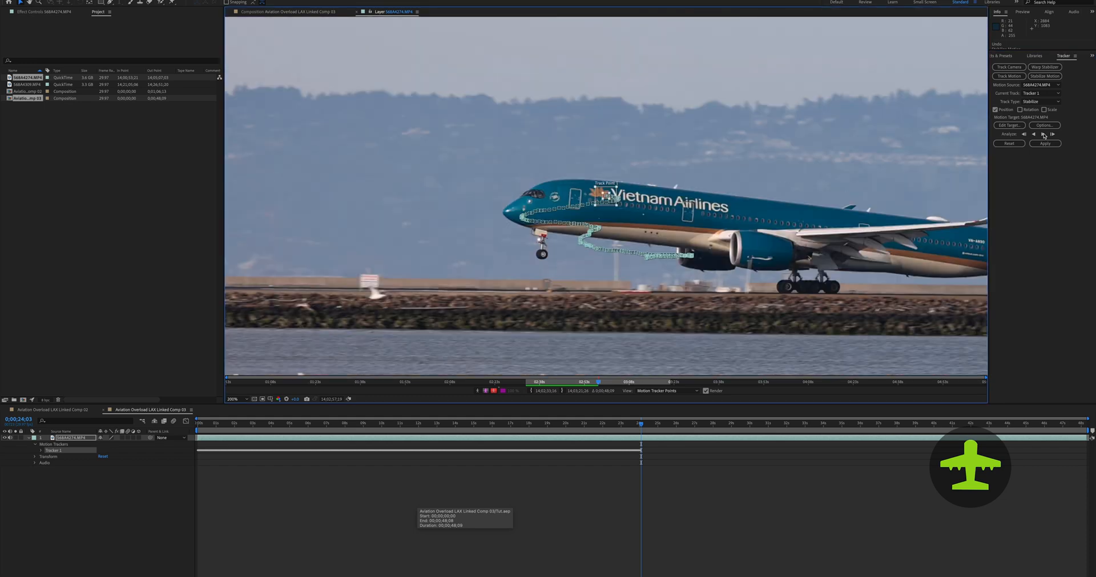
key("period")
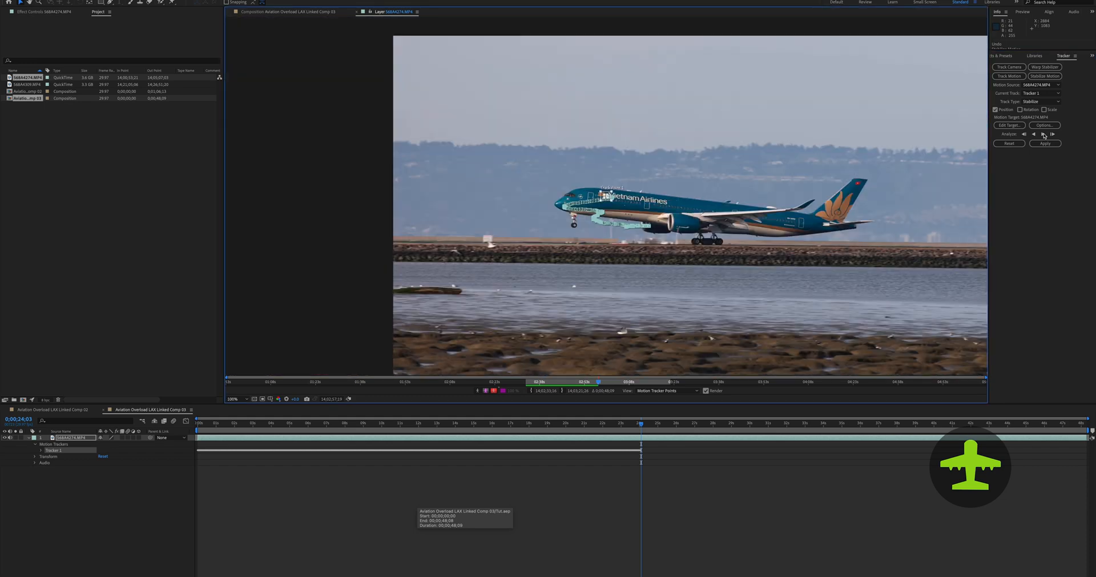
left_click(1044, 135)
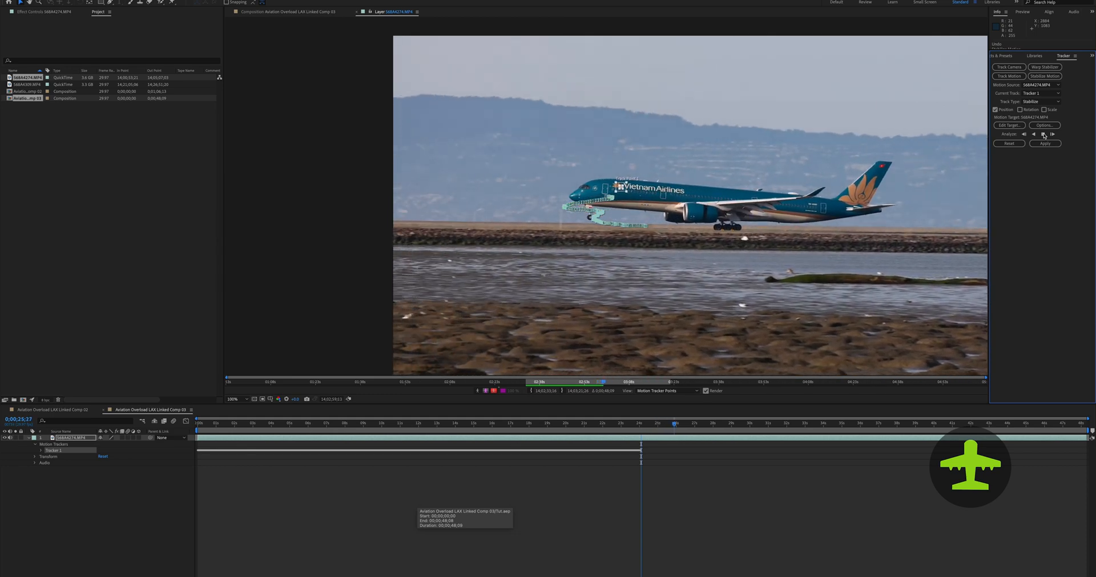
Recenter the track point on the flower logo at 0;00;26;19 and resume the forward analysis.
key("period")
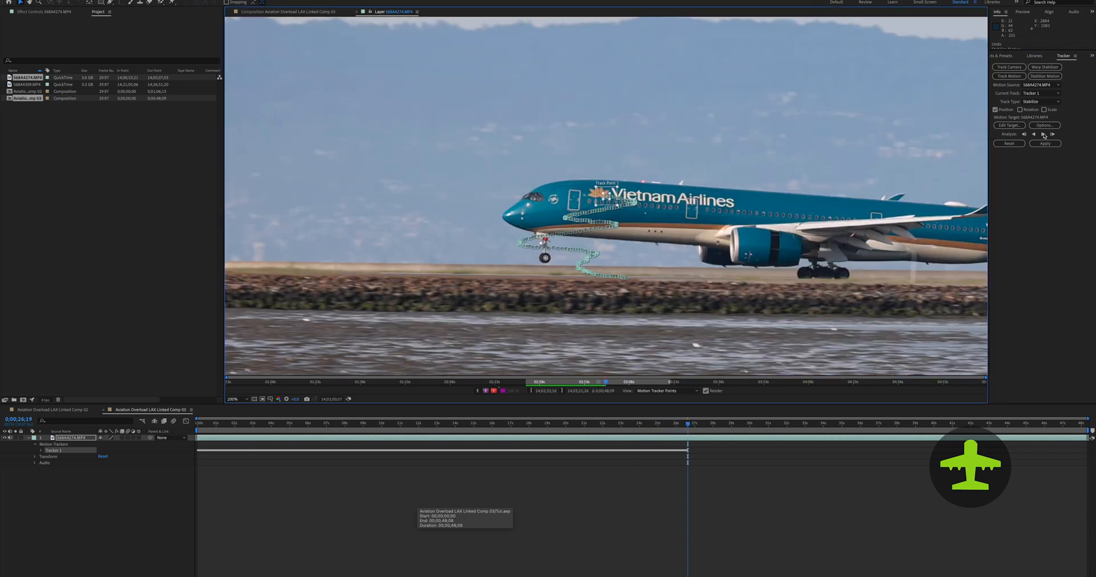
key("comma")
key("period")
key("period")
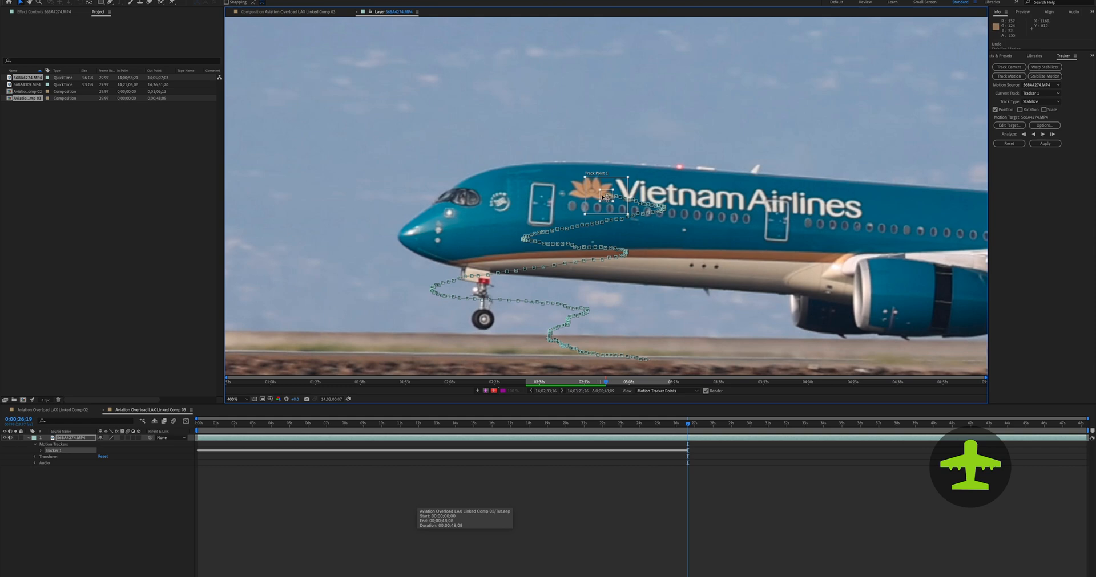
left_click_drag(603, 196, 596, 190)
left_click(993, 192)
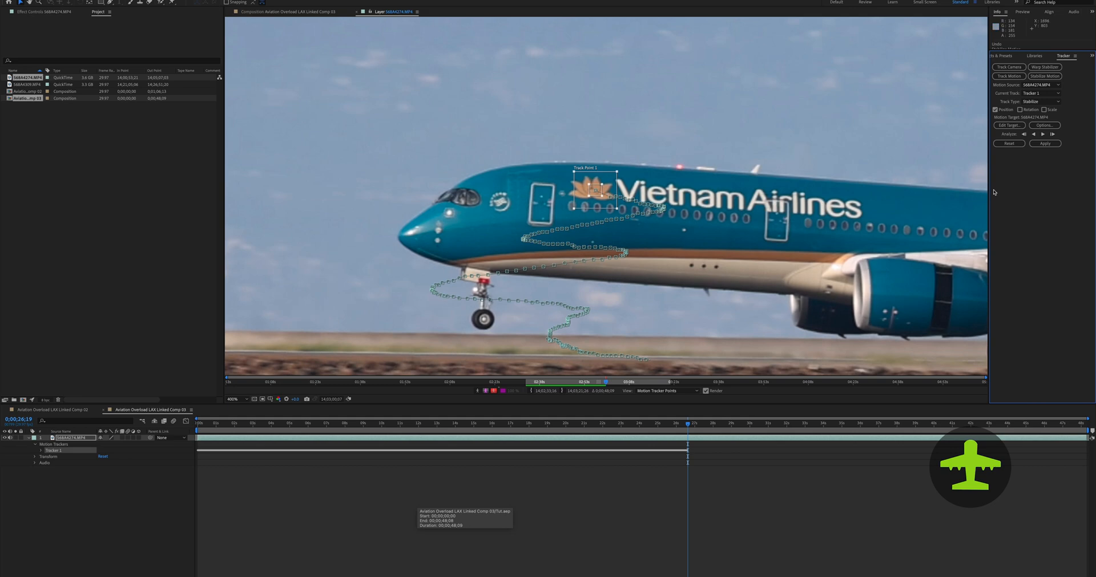
key("slash")
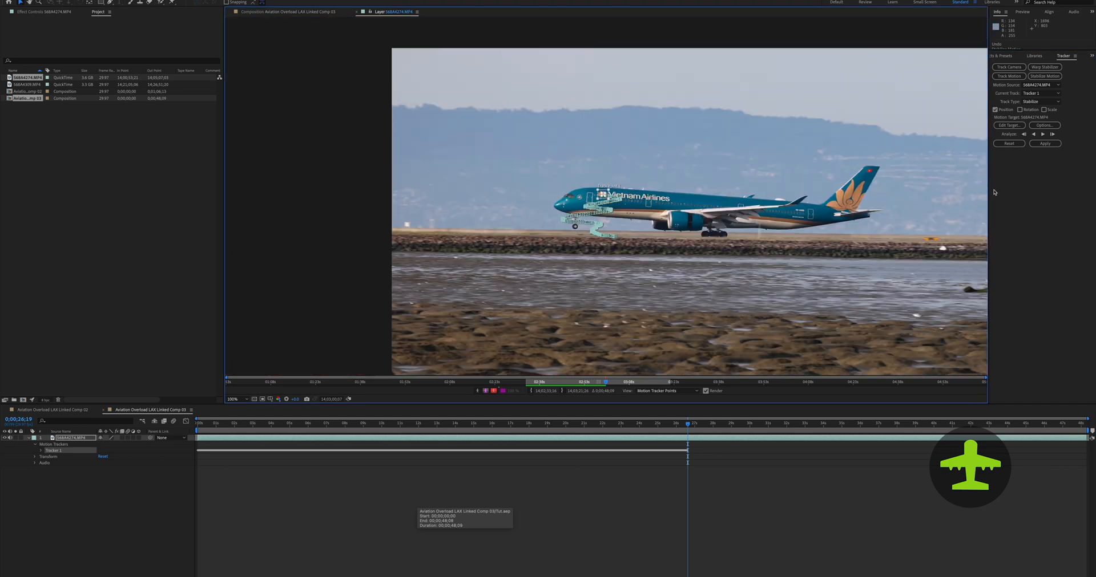
left_click(1042, 135)
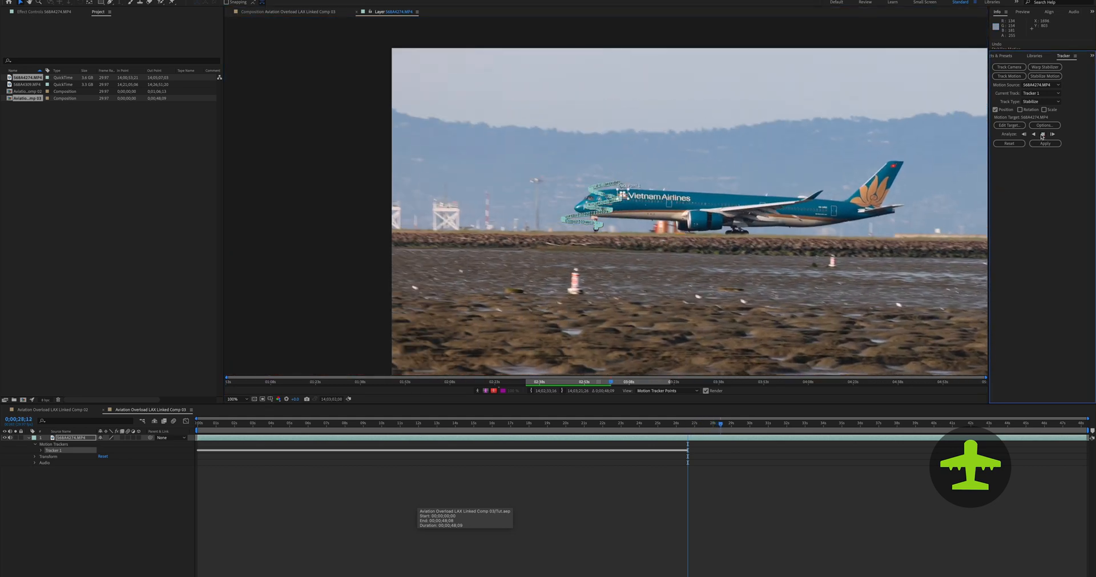
Nudge the track point down to the middle of the flower logo at 0;00;28;12 and analyze forward.
scroll(631, 210, "up", 2)
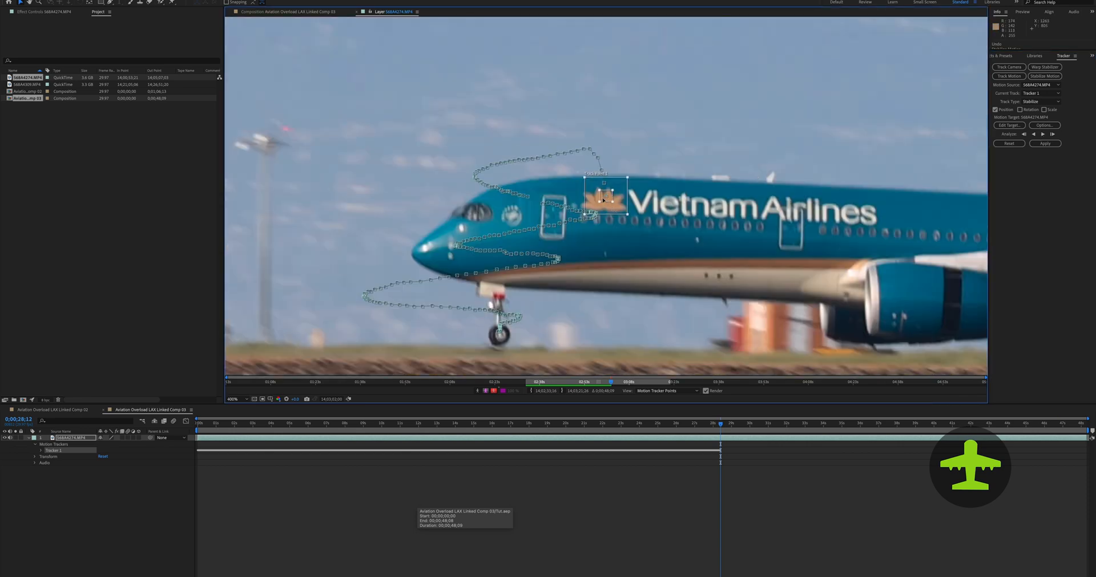
left_click_drag(603, 199, 604, 205)
scroll(634, 207, "down", 3)
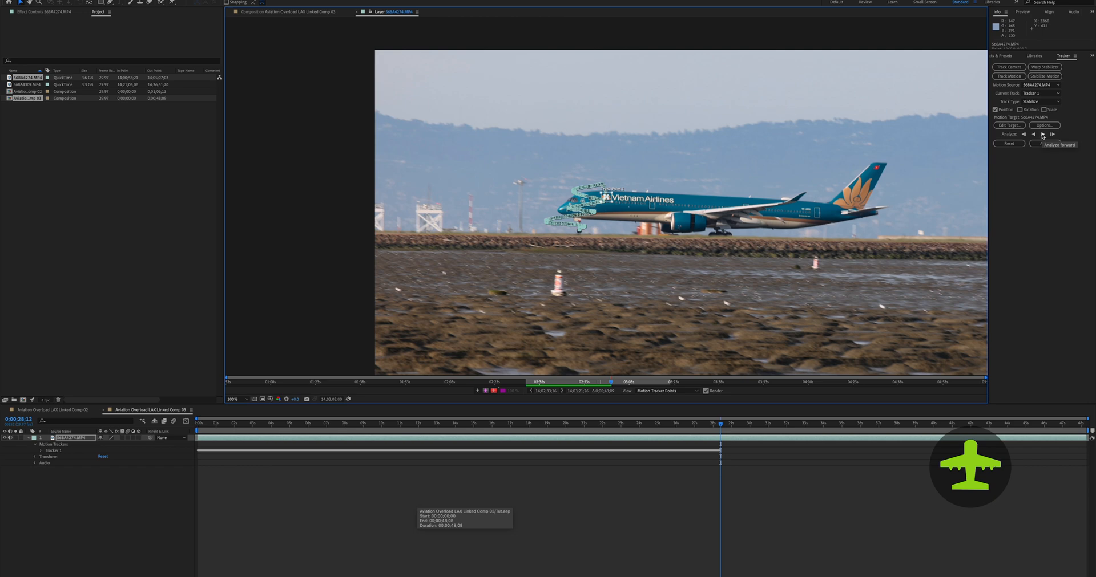
left_click(1042, 135)
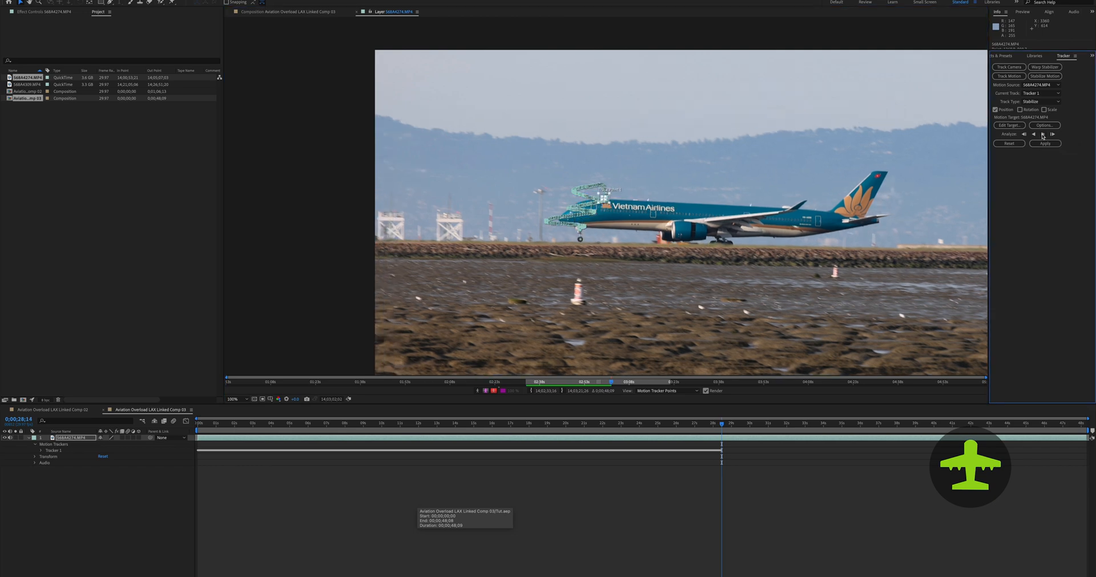
Move the track point from above the fuselage back onto the center of the flower logo at 0;00;28;14.
scroll(618, 204, "up", 3)
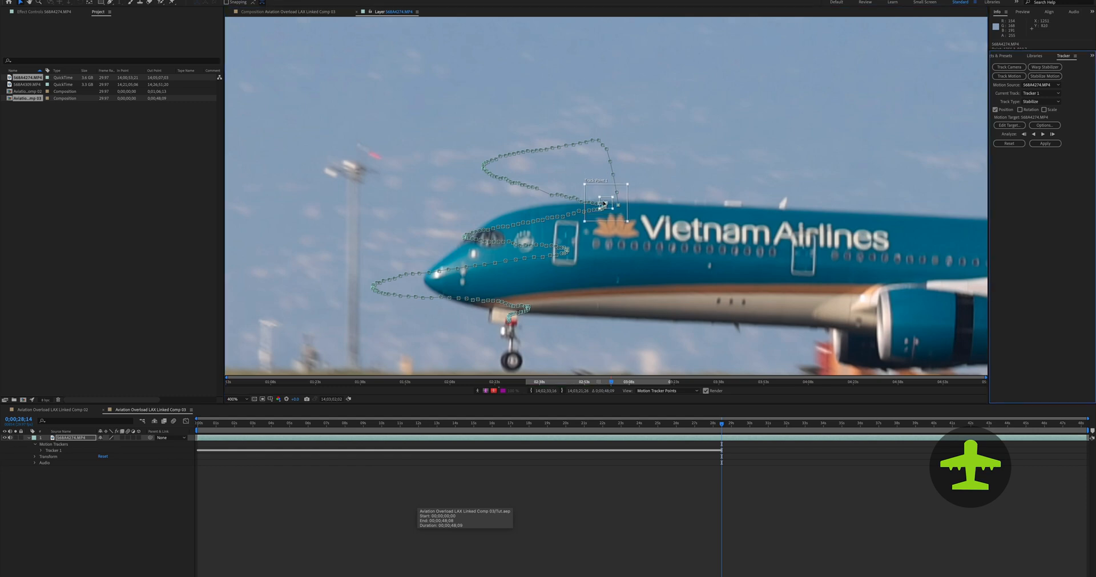
left_click_drag(603, 196, 618, 220)
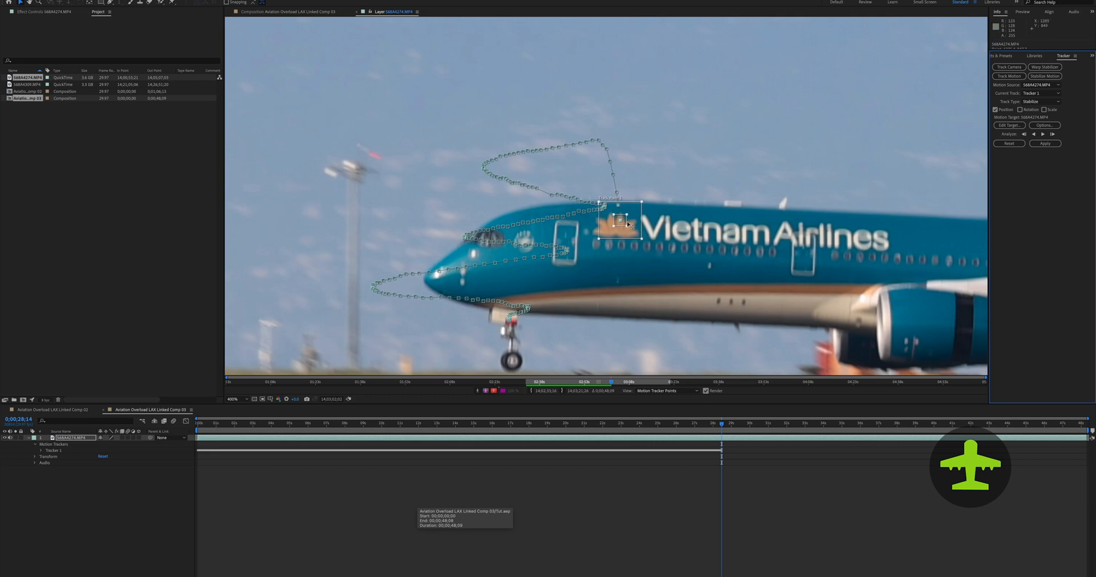
left_click_drag(620, 224, 614, 234)
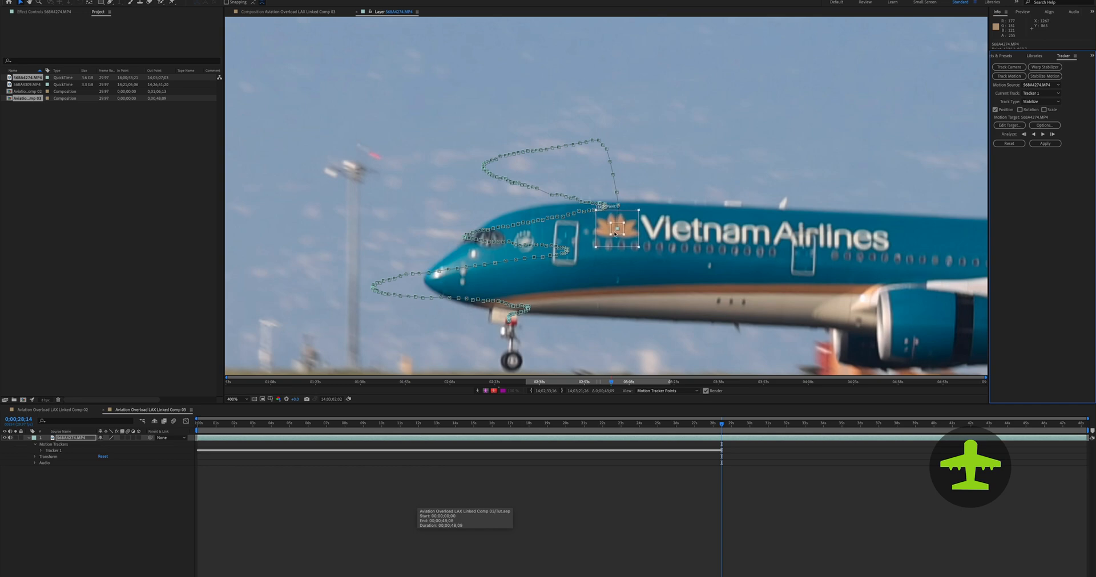
Analyze the track point's motion forward one frame at a time from 0;00;28;14 to 0;00;29;05.
left_click(1052, 134)
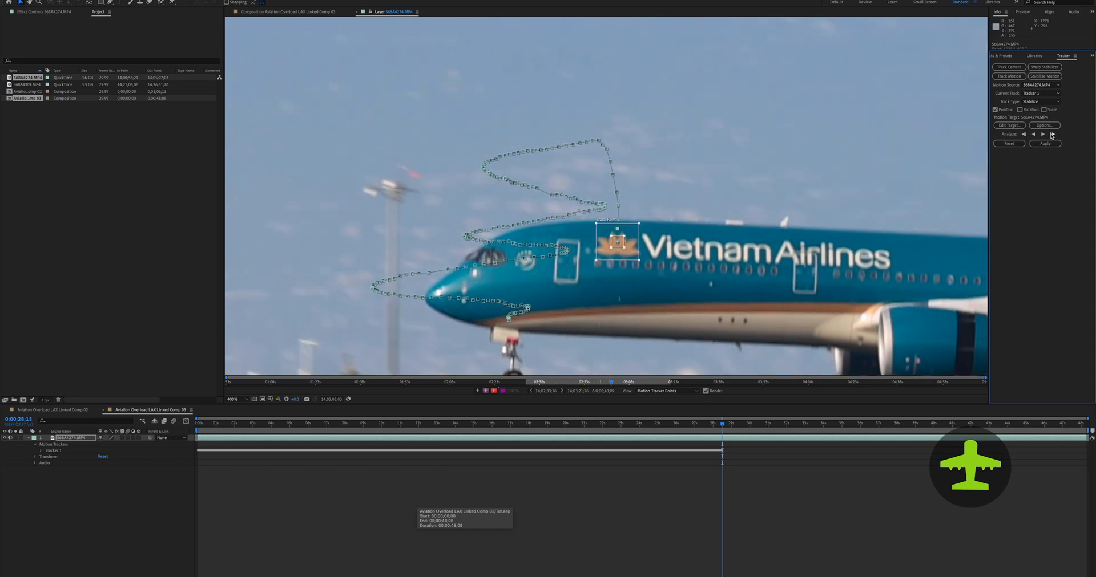
left_click(1051, 135)
left_click(1052, 134)
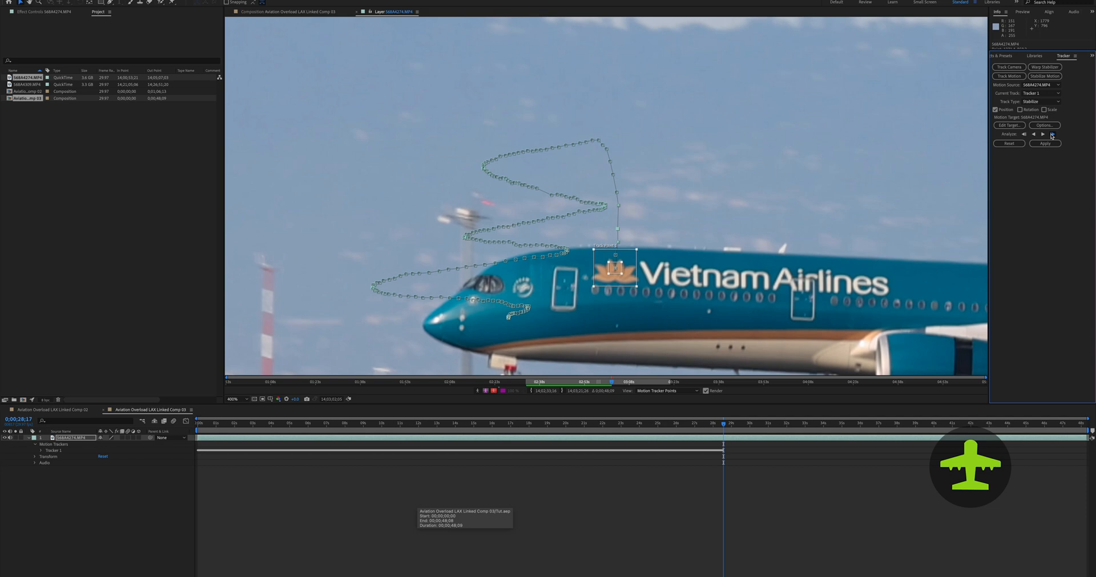
left_click(1051, 135)
left_click(1052, 135)
left_click(1052, 135)
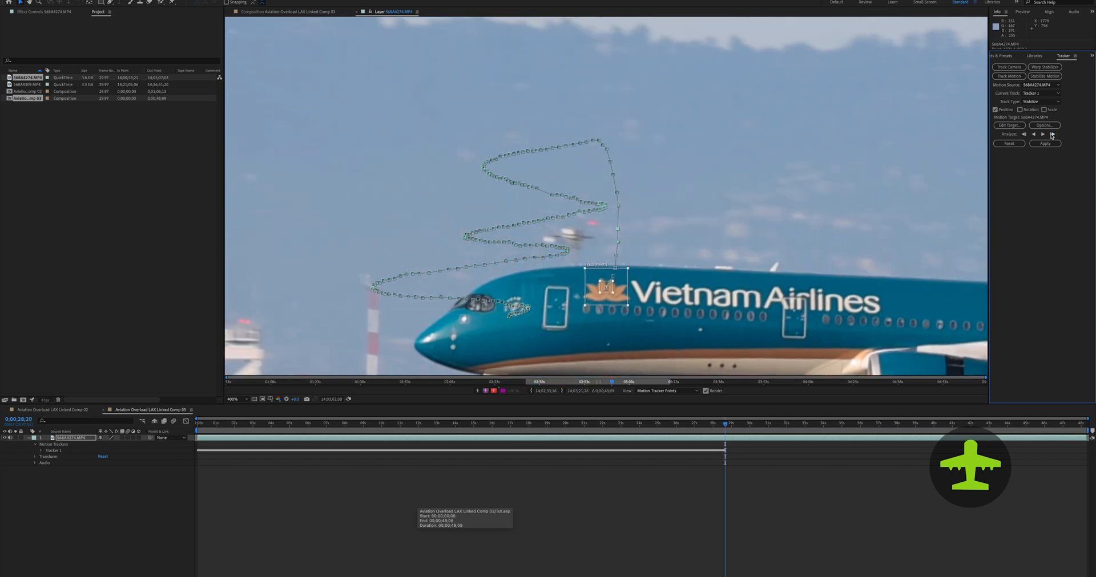
left_click(1051, 135)
left_click(1051, 134)
left_click(1052, 135)
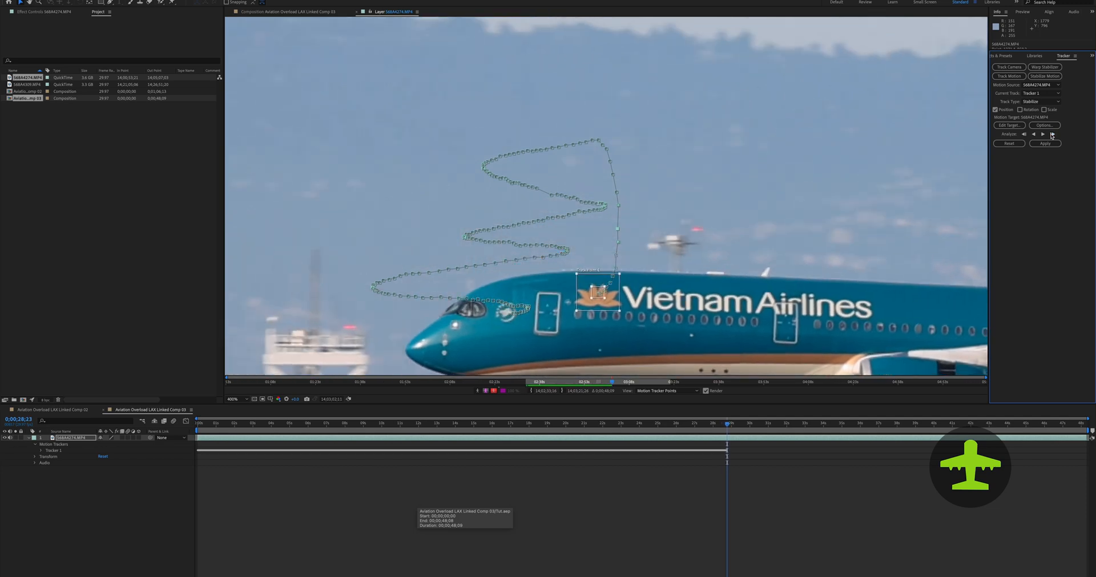
left_click(1052, 135)
left_click(1052, 135)
left_click(1051, 134)
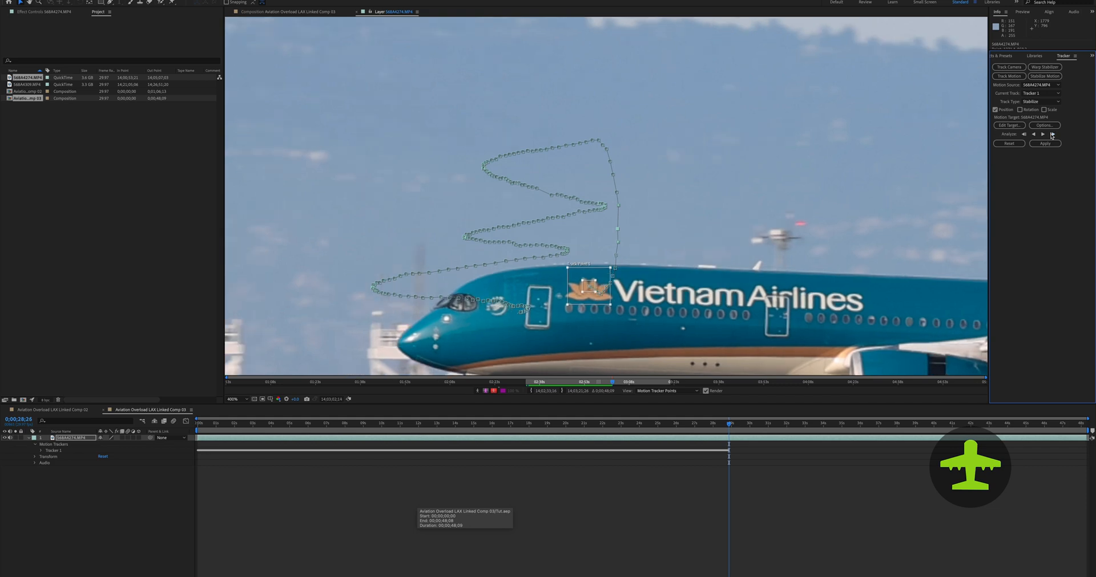
left_click(1052, 135)
left_click(1051, 135)
left_click(1052, 135)
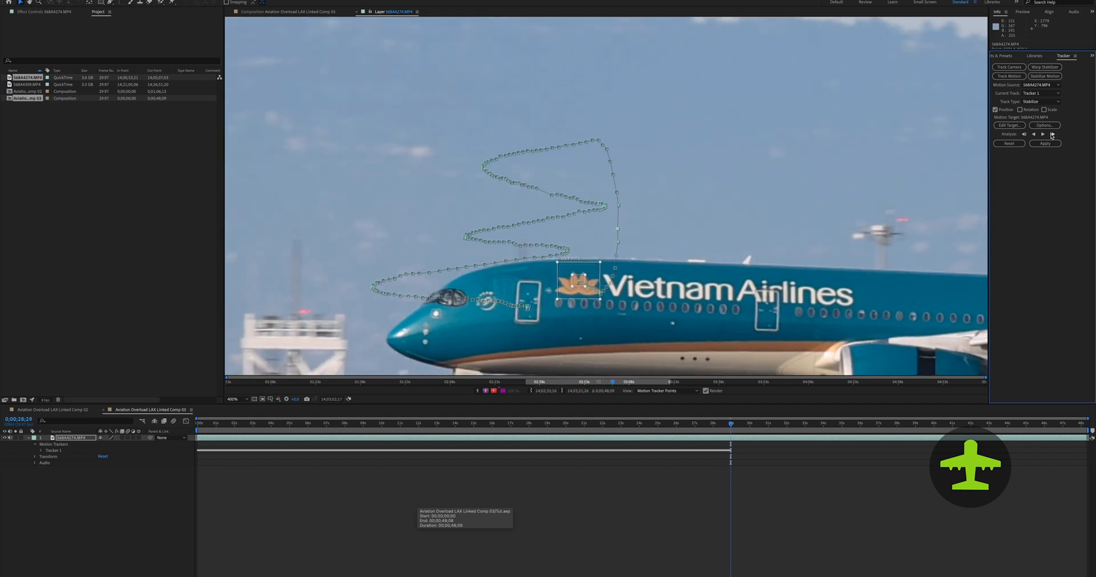
left_click(1052, 134)
left_click(1052, 134)
left_click(1051, 135)
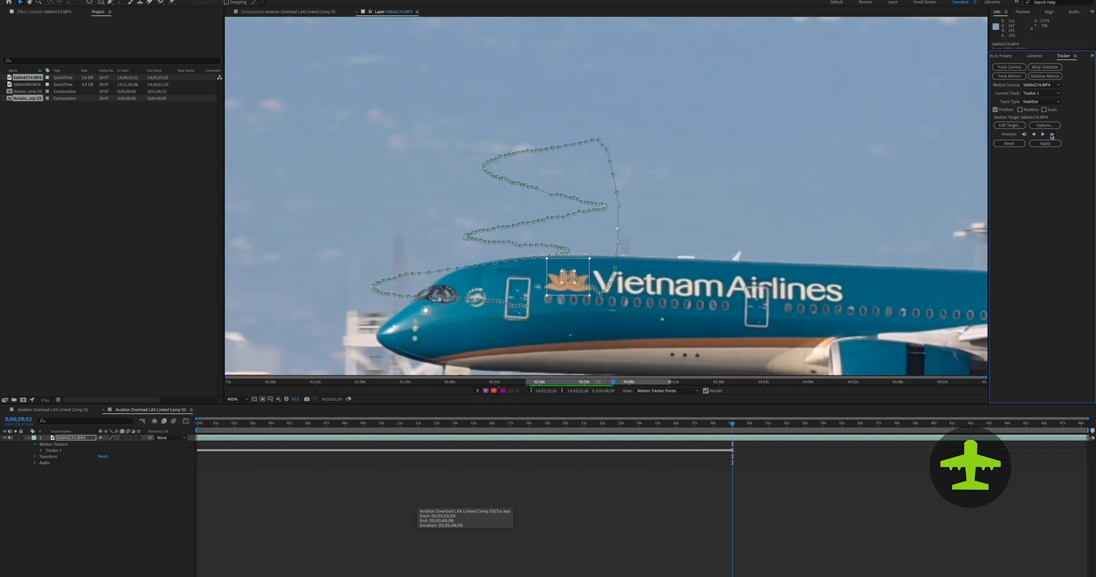
left_click(1052, 135)
left_click(1051, 134)
left_click(1051, 135)
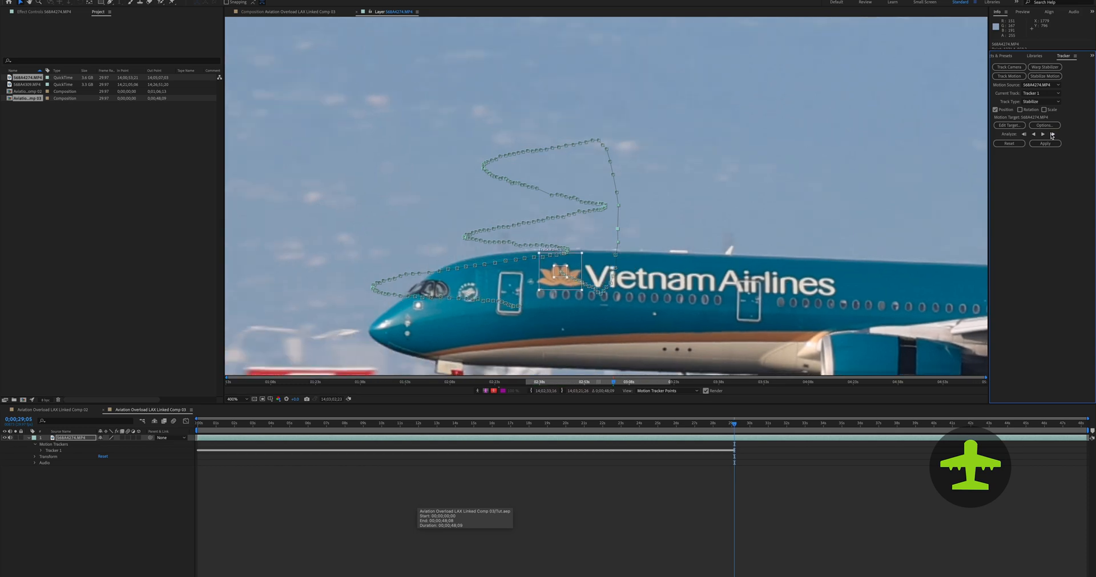
key("comma")
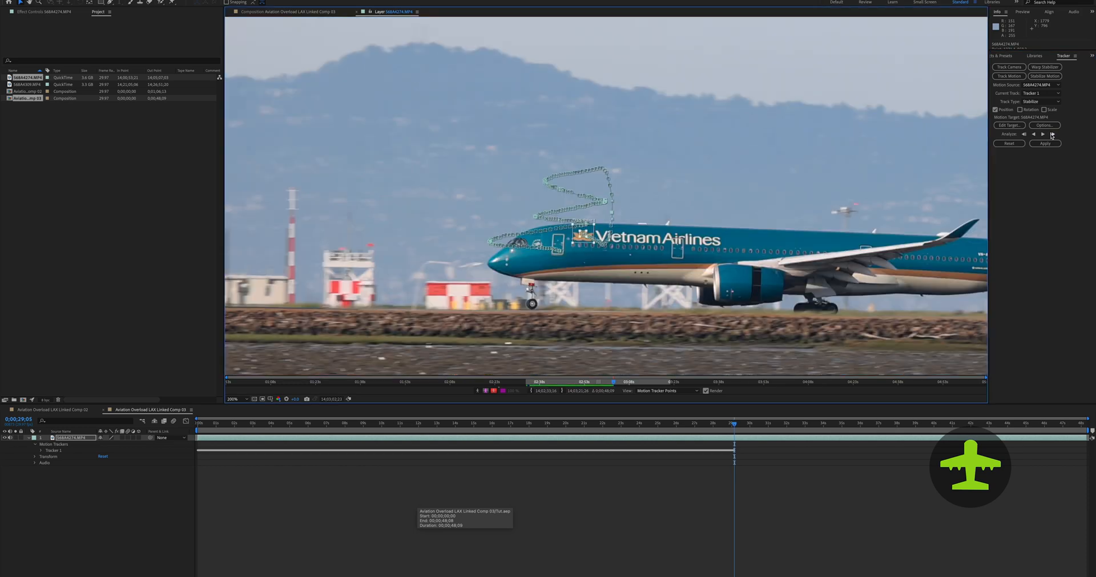
Analyze the track point forward frame by frame to 0;00;29;09, and run continuous forward analysis until stopping it at 0;00;33;23.
left_click(1052, 135)
left_click(1051, 134)
left_click(1051, 134)
left_click(1052, 135)
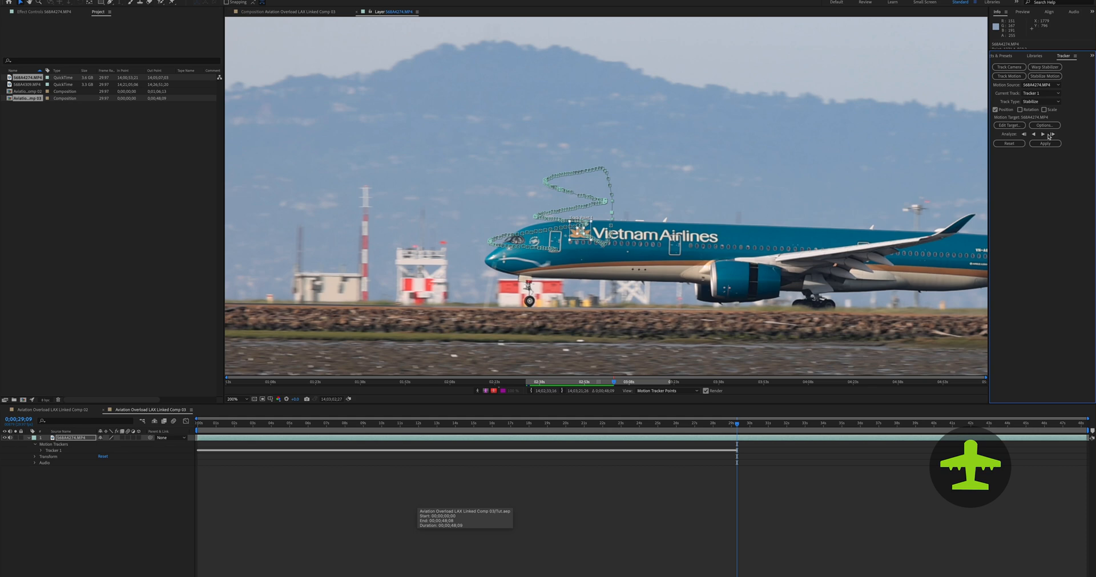
left_click(1042, 134)
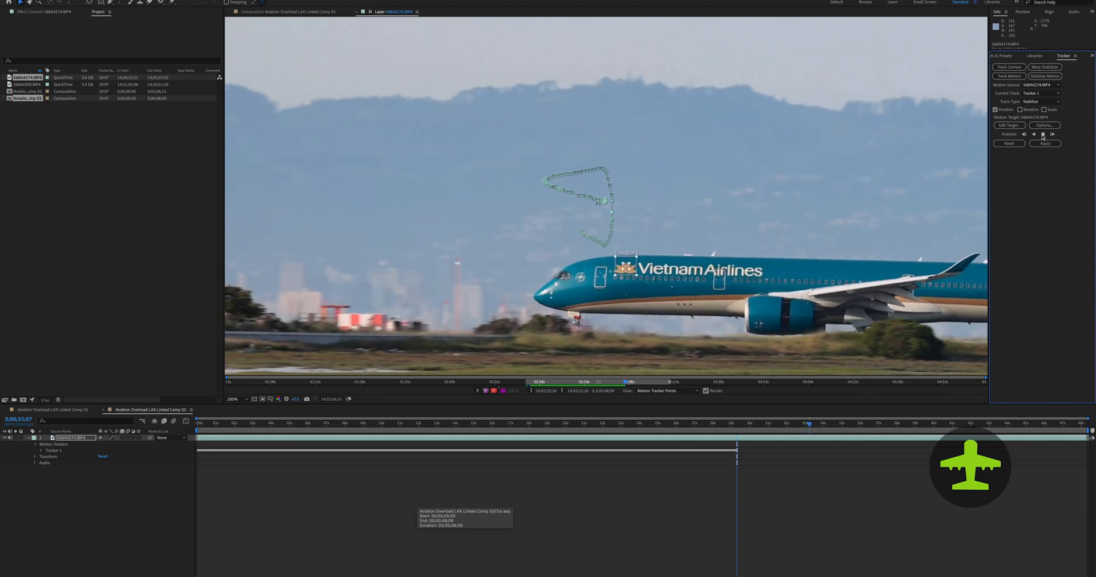
left_click(1042, 135)
Recenter the track point on the flower logo at 0;00;33;23 and analyze forward one frame at a time to 0;00;34;10.
key("period")
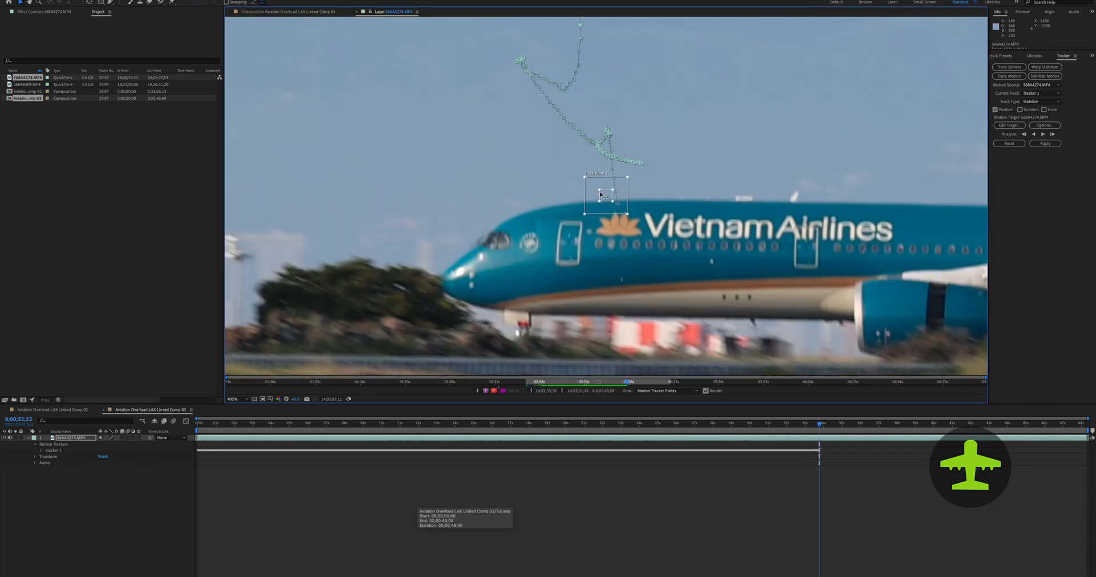
left_click_drag(602, 195, 613, 227)
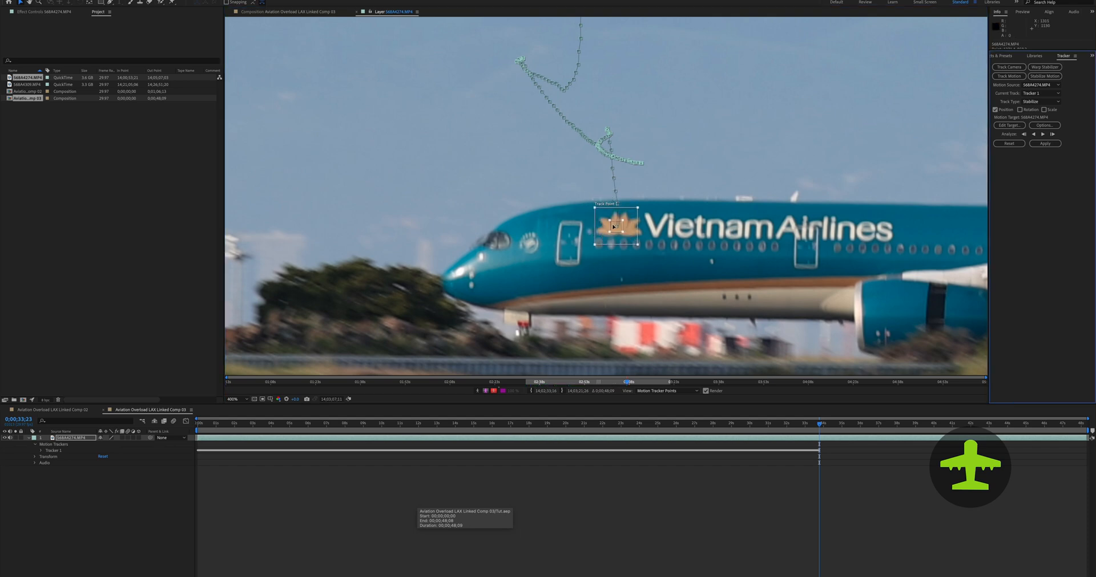
left_click(1052, 135)
left_click(1053, 134)
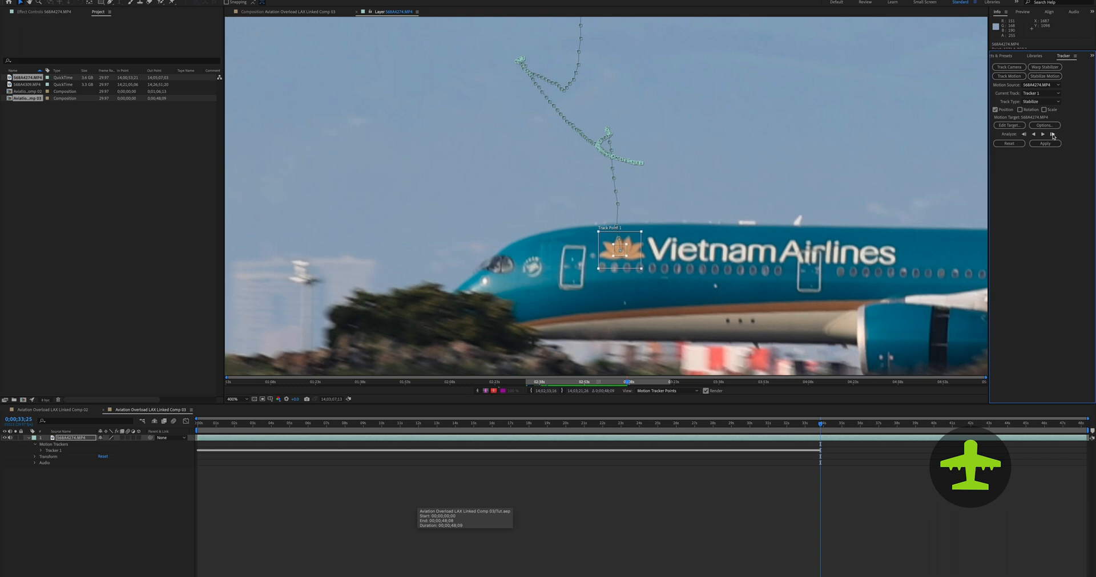
left_click(1052, 134)
left_click(1052, 134)
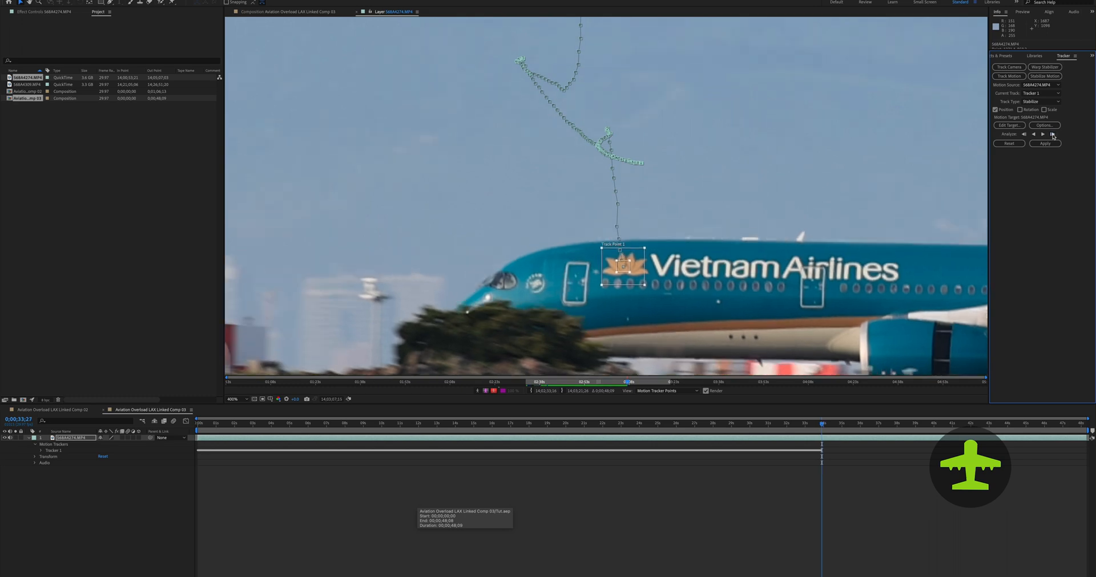
left_click(1052, 135)
left_click(1052, 135)
left_click(1052, 135)
left_click(1052, 135)
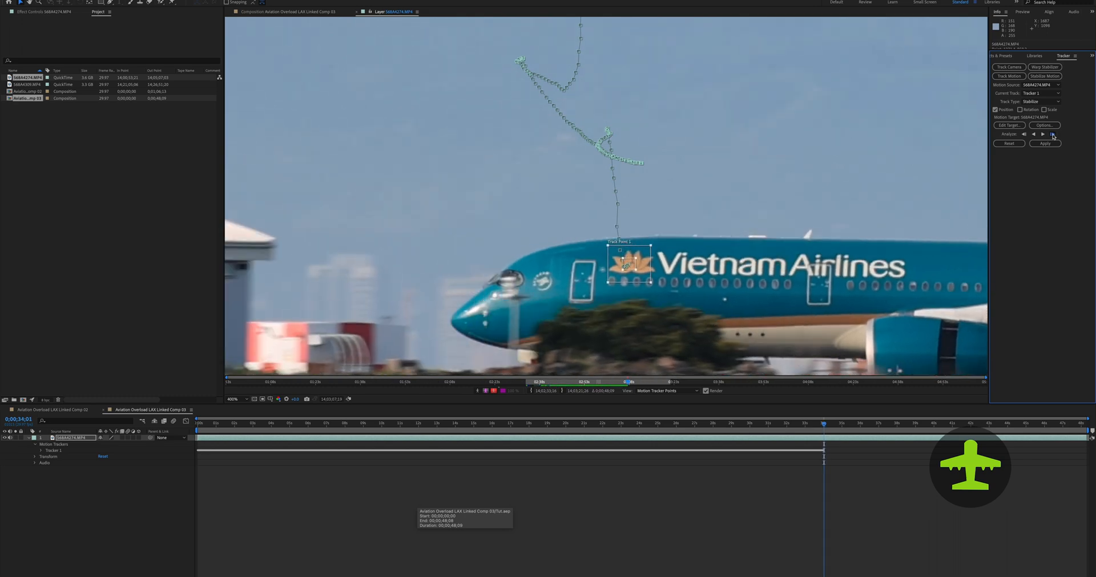
left_click(1052, 134)
left_click(1052, 135)
left_click(1053, 134)
left_click(1052, 134)
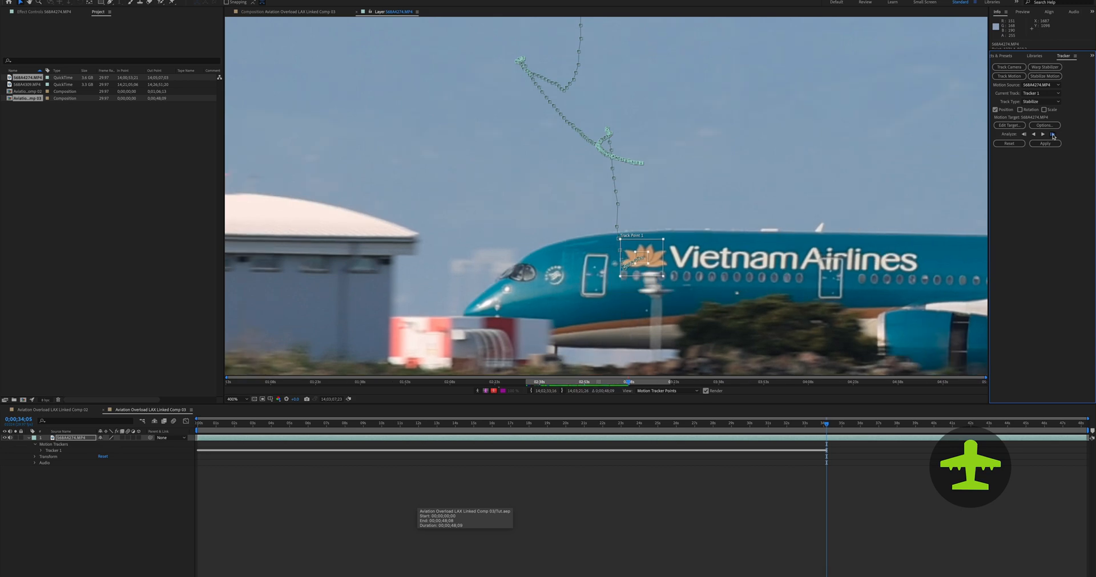
left_click(1052, 135)
left_click(1052, 134)
left_click(1053, 135)
left_click(1052, 134)
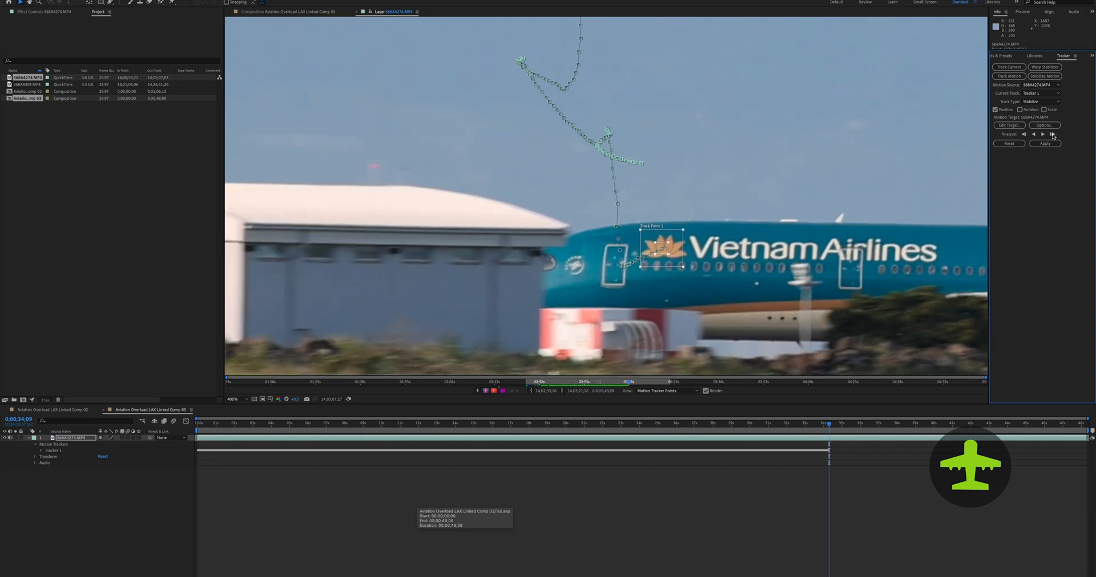
left_click(1052, 134)
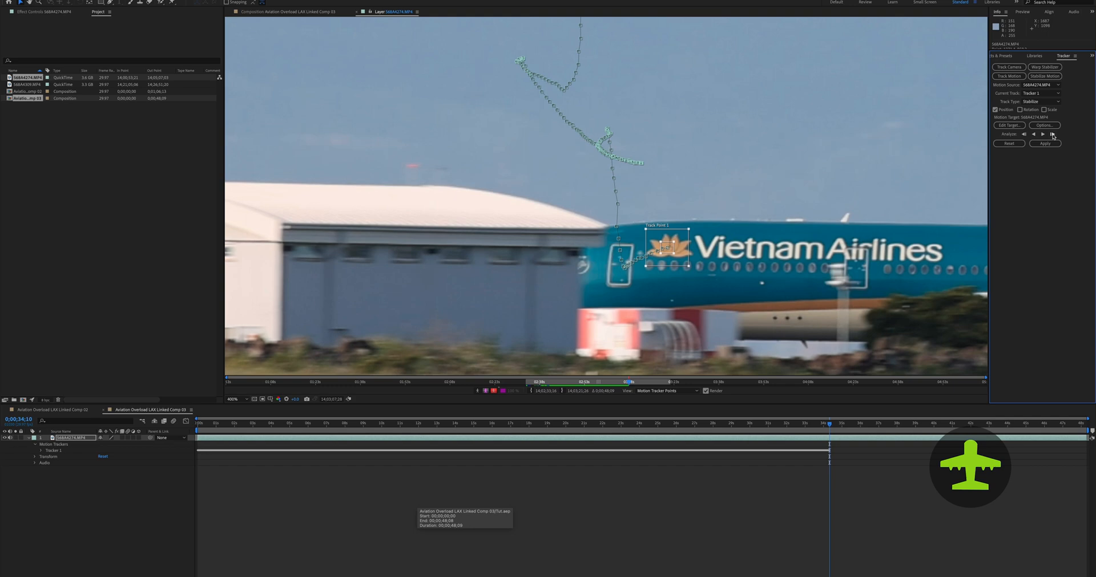
Analyze forward one frame at a time from 0;00;34;10 to 0;00;35;08 while the plane passes behind the hangar and lattice tower.
key("comma")
key("comma")
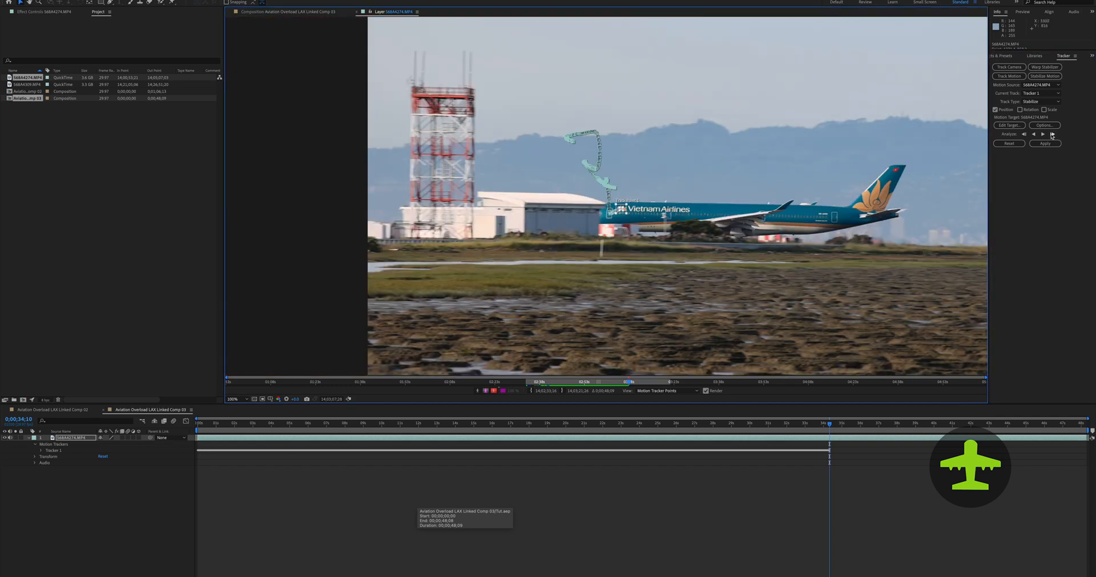
key("period")
left_click(1051, 134)
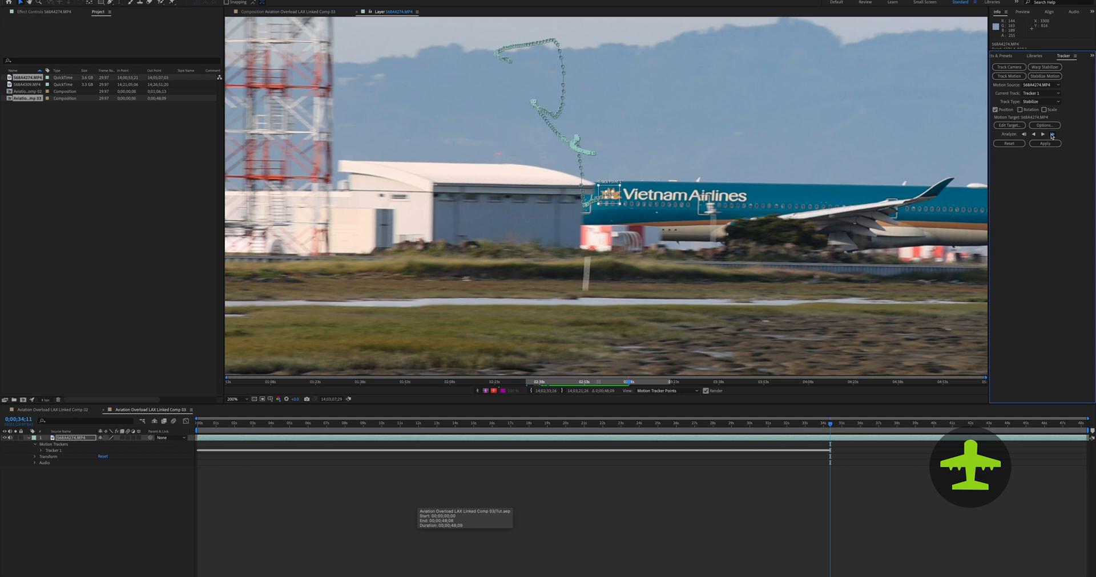
left_click(1052, 135)
left_click(1051, 135)
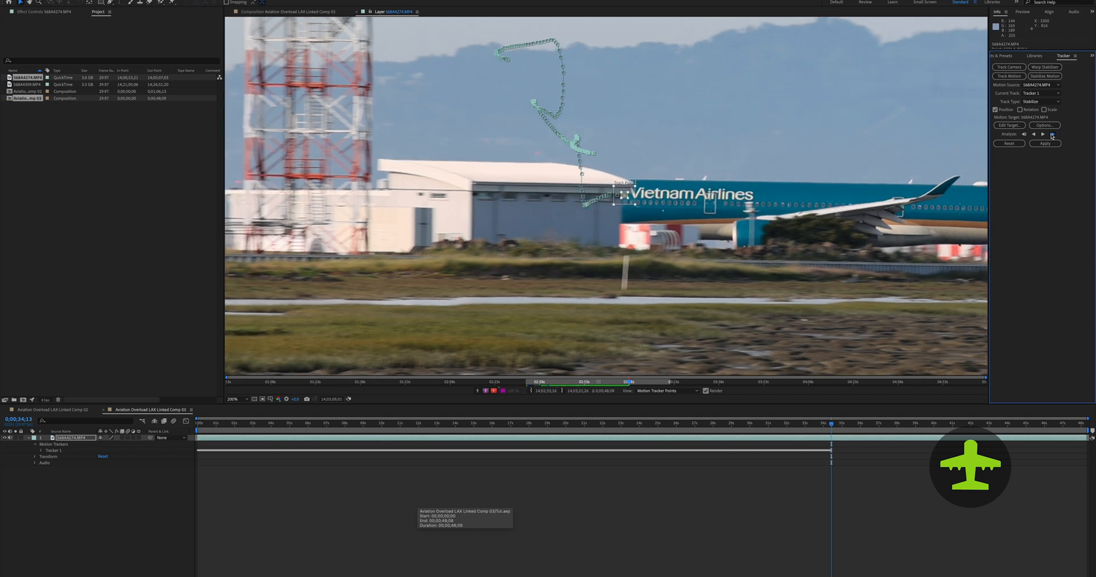
left_click(1052, 135)
left_click(1052, 135)
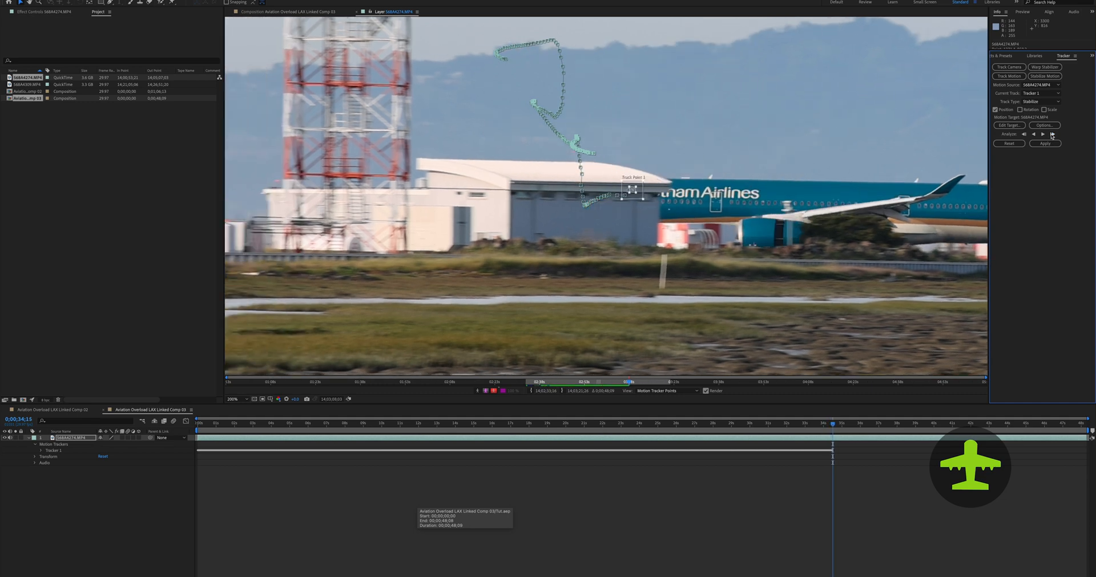
left_click(1052, 135)
left_click(1051, 135)
left_click(1051, 135)
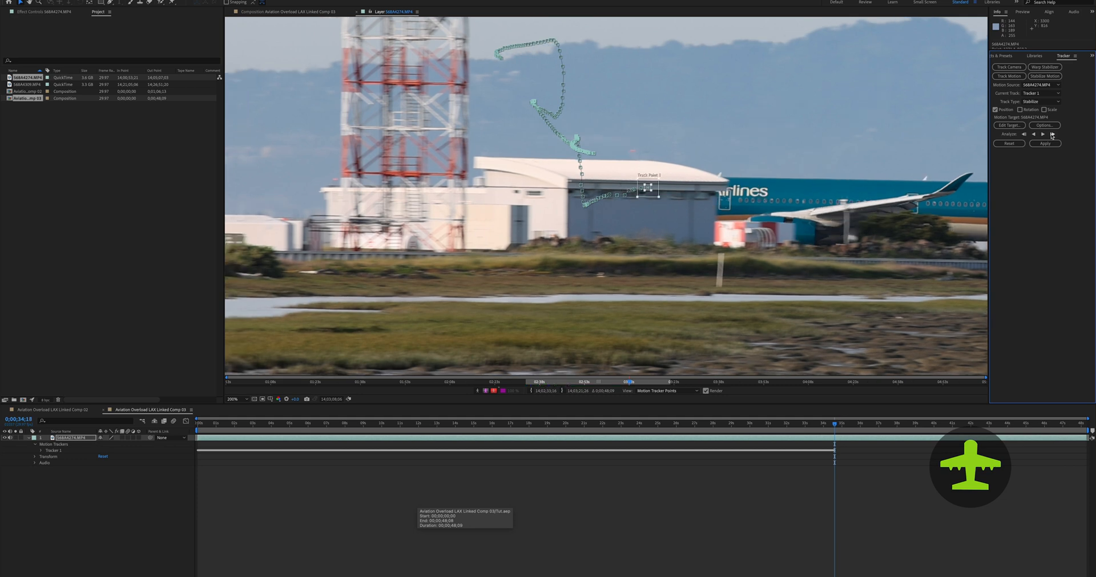
left_click(1052, 135)
left_click(1051, 135)
left_click(1052, 135)
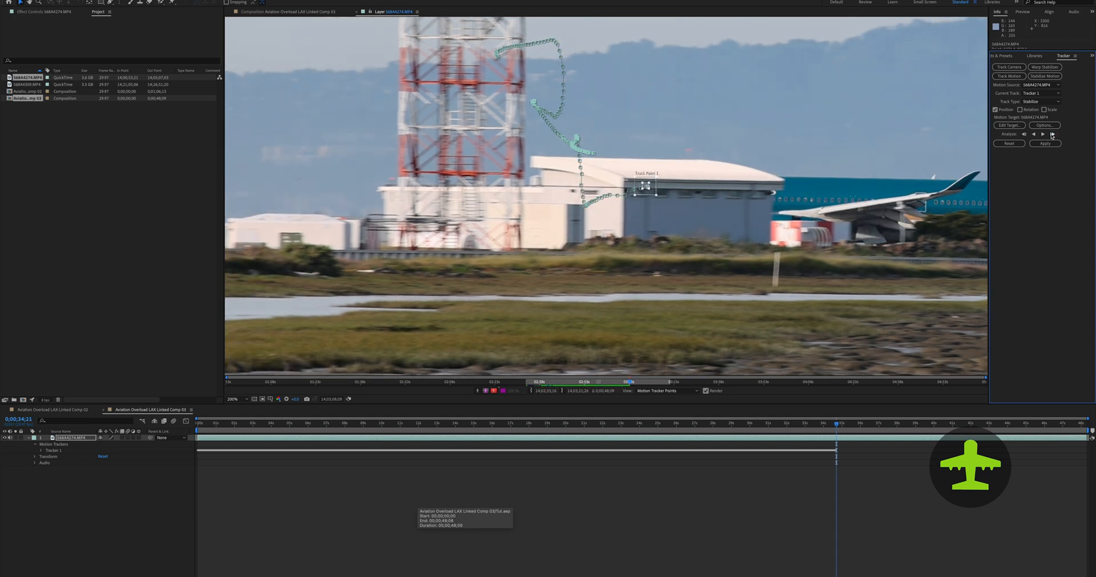
left_click(1052, 135)
left_click(1052, 135)
left_click(1052, 135)
left_click(1052, 134)
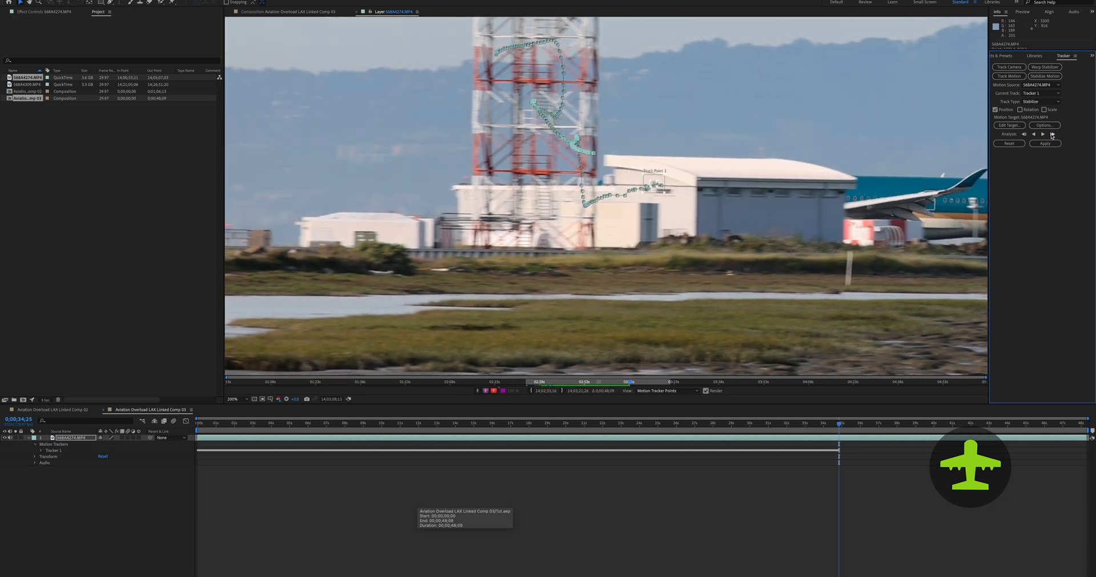
left_click(1051, 135)
left_click(1051, 135)
left_click(1051, 135)
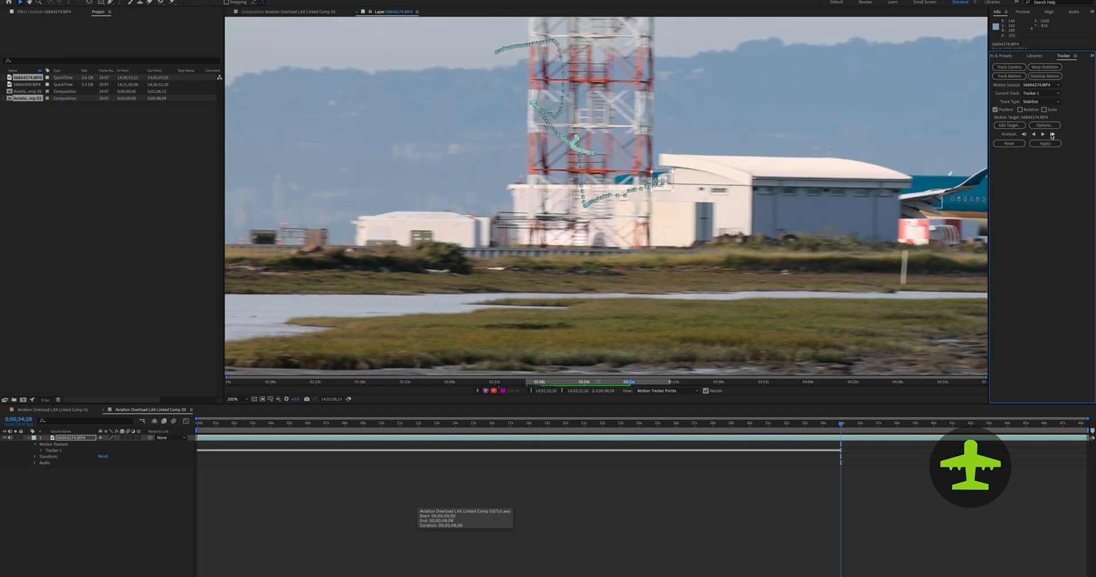
left_click(1051, 134)
left_click(1052, 135)
left_click(1052, 135)
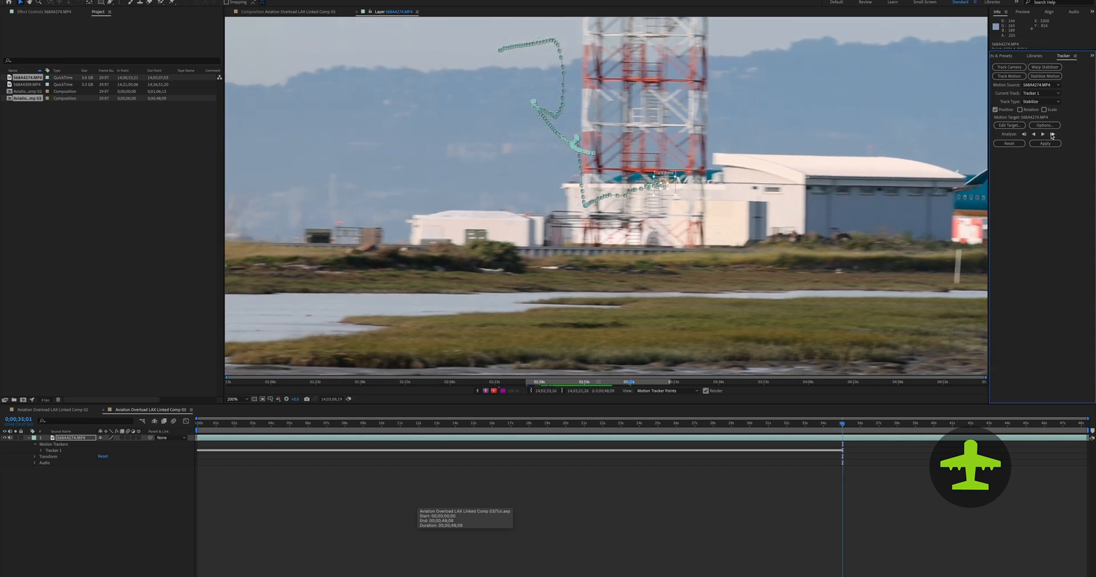
left_click(1052, 135)
left_click(1052, 135)
left_click(1052, 135)
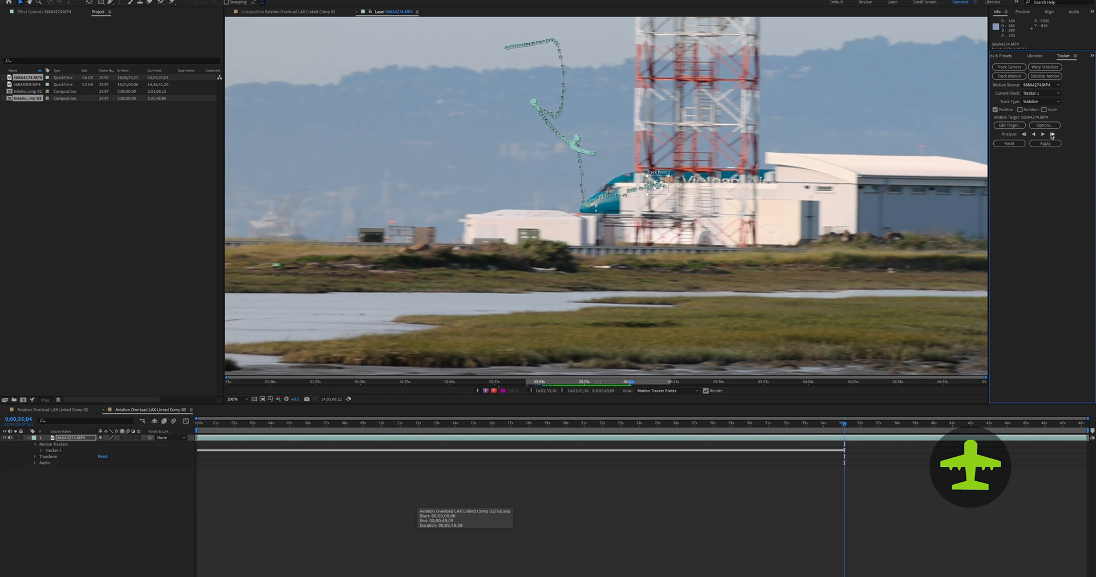
left_click(1051, 134)
left_click(1052, 134)
left_click(1051, 135)
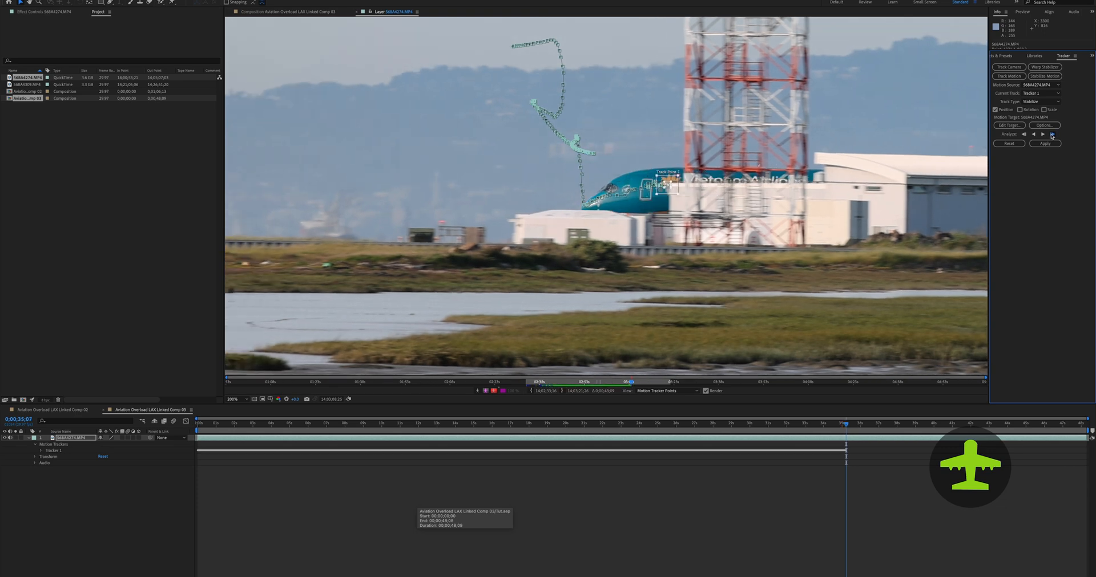
left_click(1052, 135)
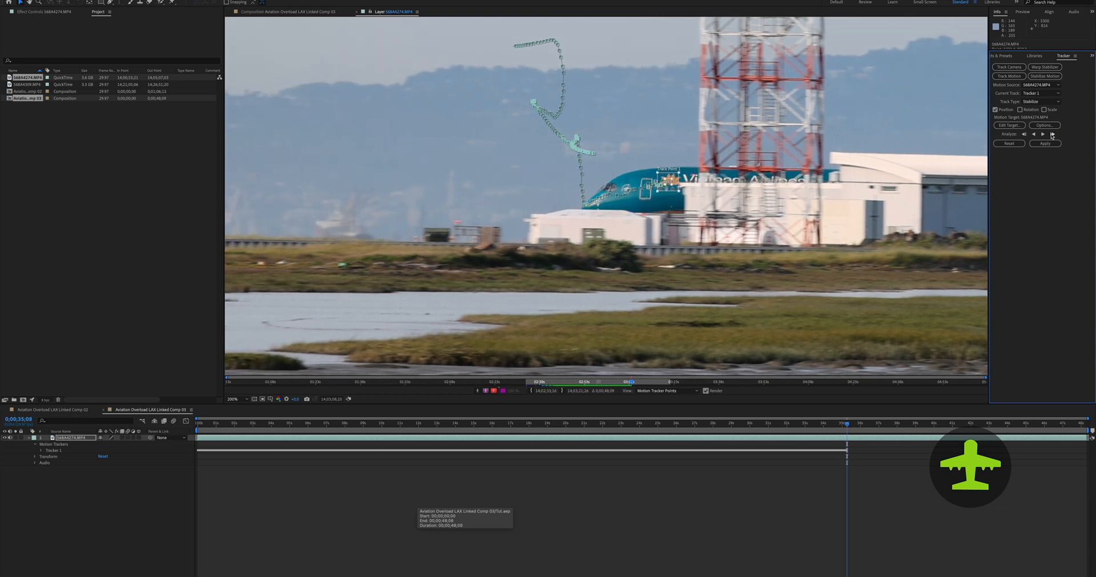
Run continuous forward analysis from 0;00;35;08 and stop it at 0;00;43;00, where a pole crosses the flower logo.
key("comma")
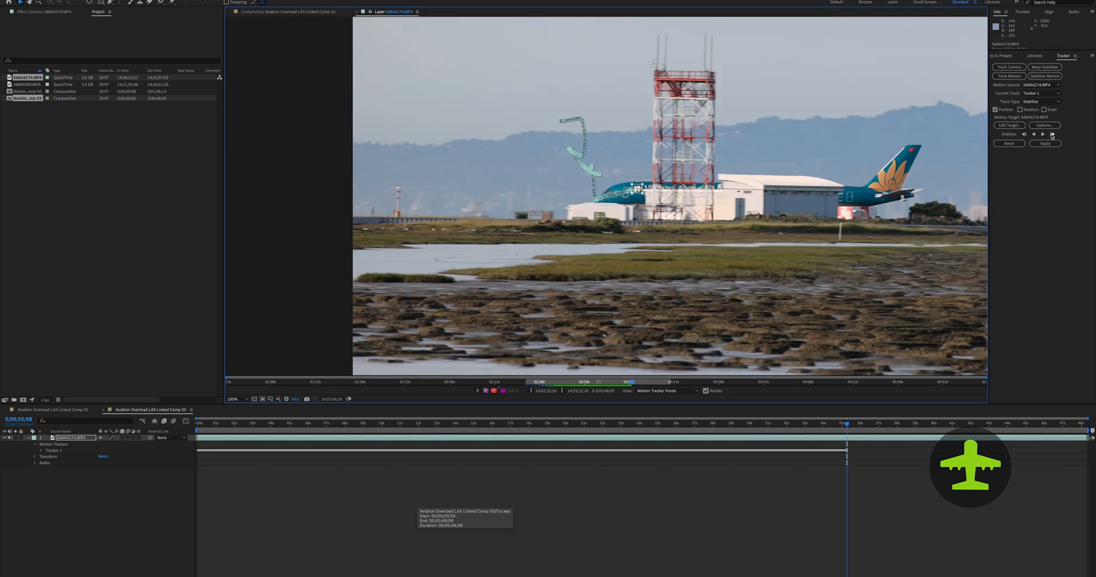
left_click(1044, 136)
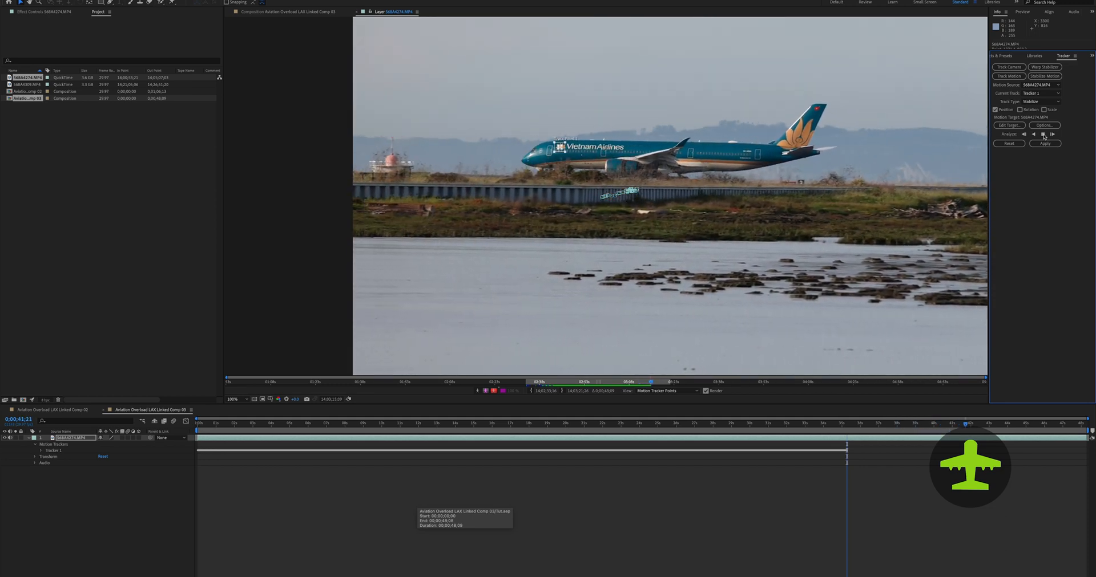
left_click(1043, 134)
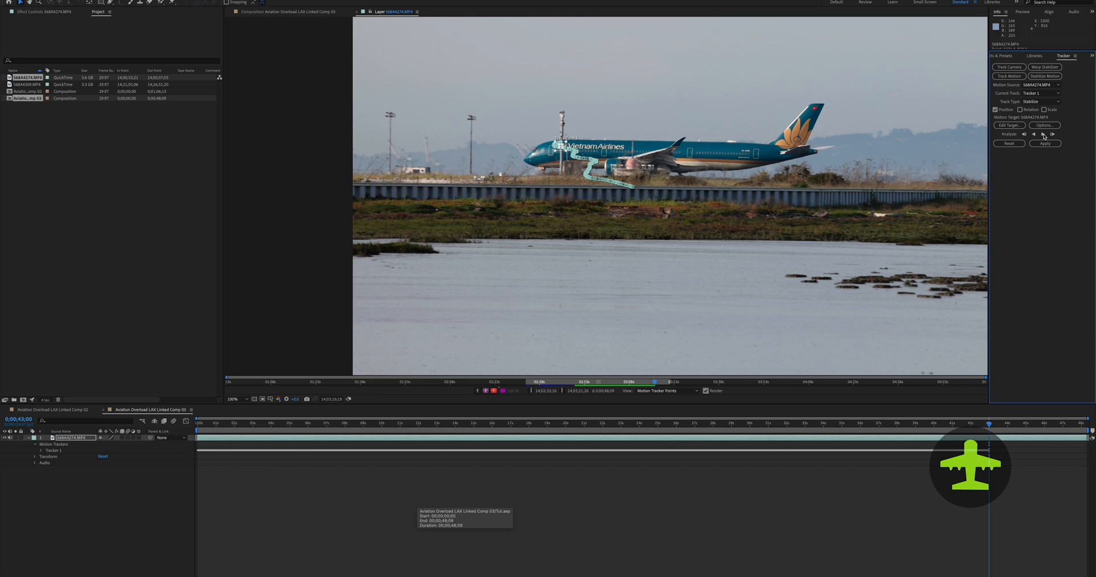
Check the track point on the flower logo at 0;00;43;00 and analyze forward to the clip's end at 0;00;48;08.
key("period")
key("period")
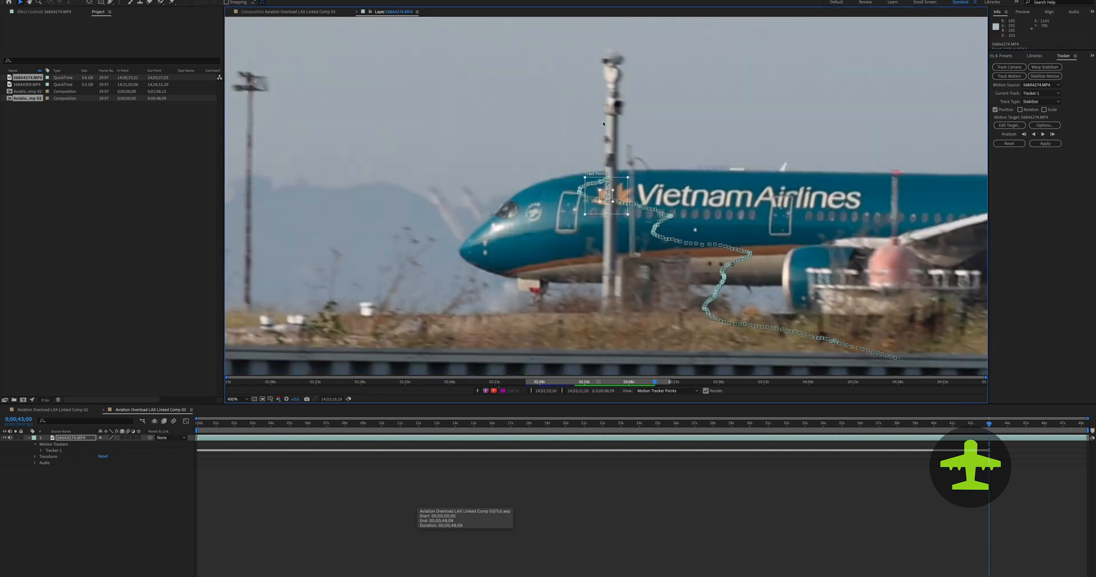
left_click(1047, 138)
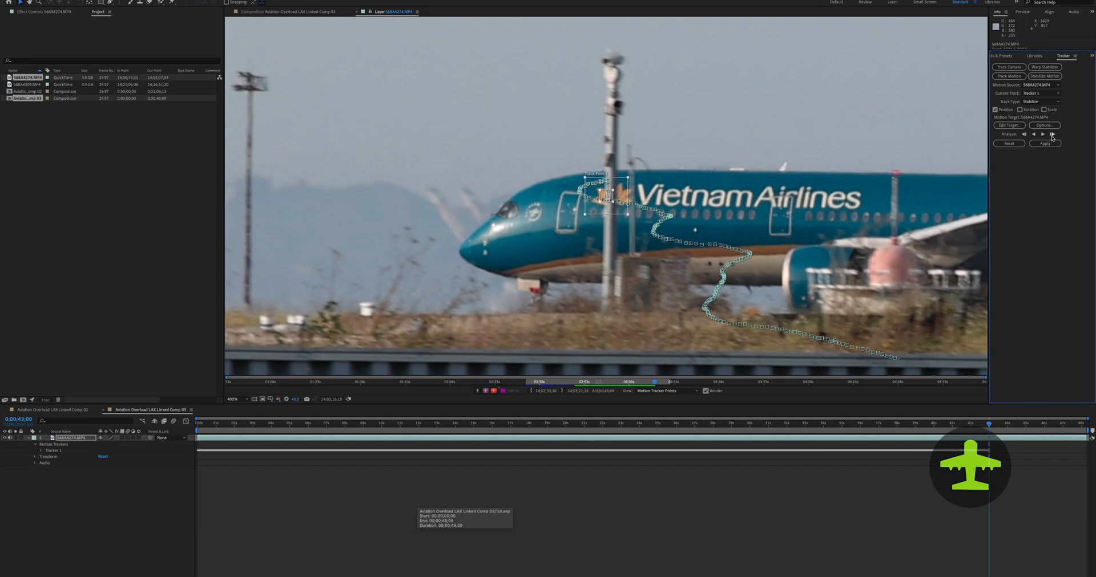
left_click(1053, 137)
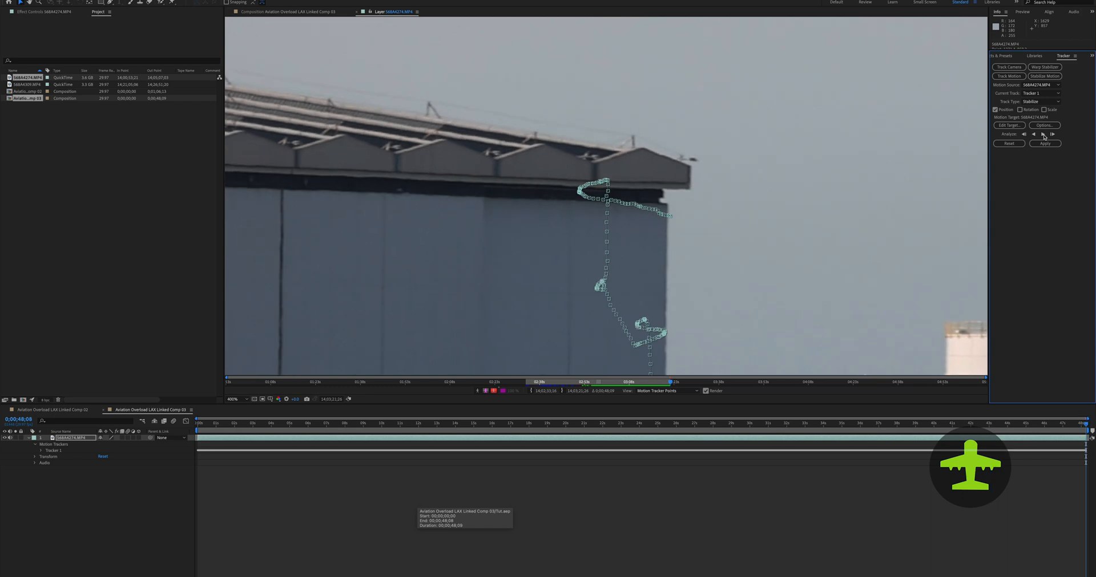
Apply the completed motion stabilization to the airplane clip in the X and Y dimensions.
key("comma")
key("comma")
key("period")
key("period")
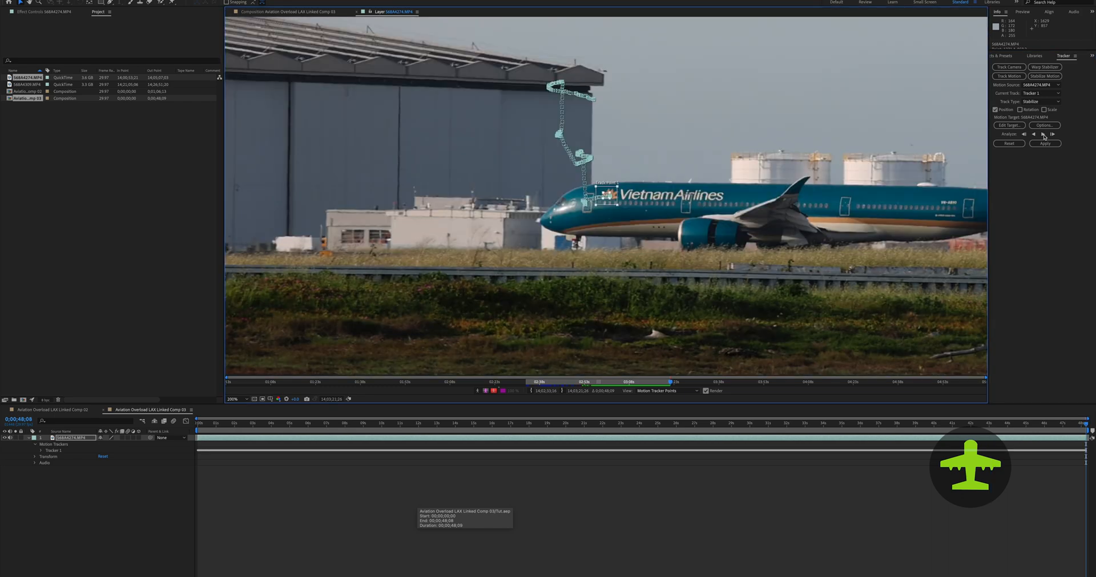
key("comma")
key("comma")
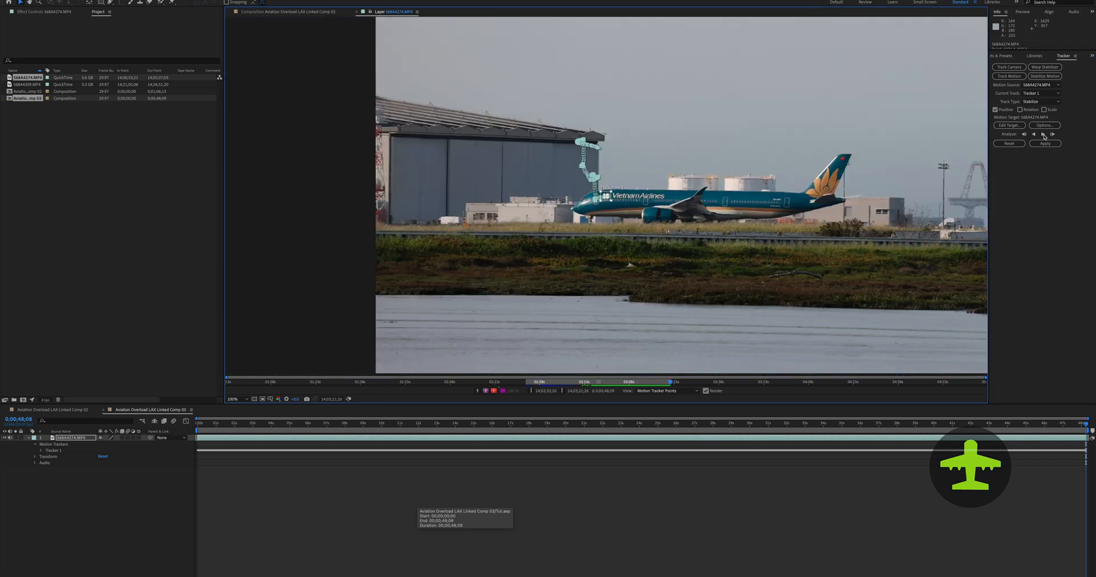
left_click(1042, 135)
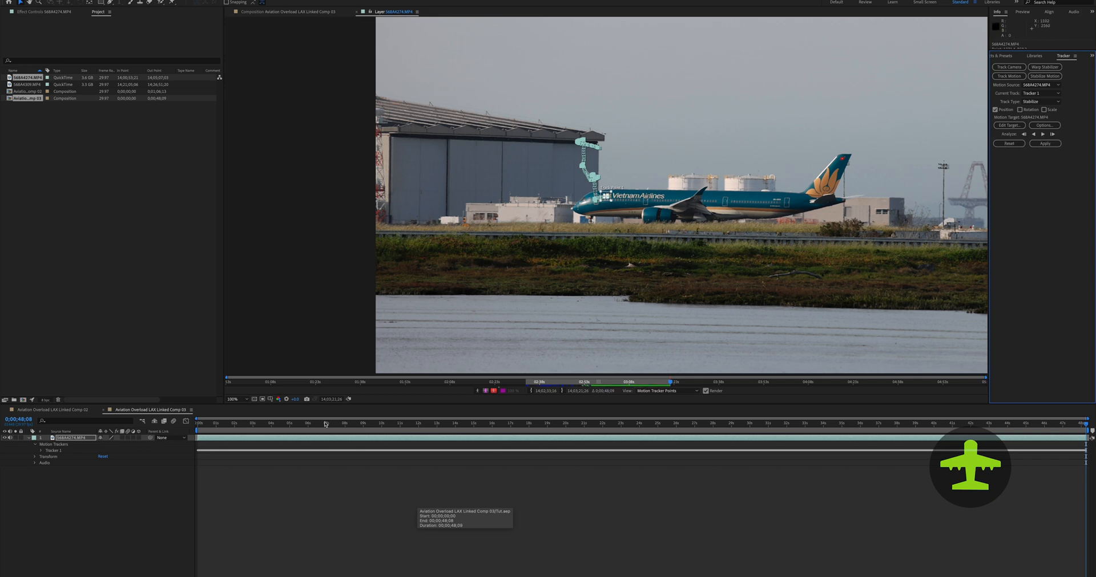
left_click(1055, 144)
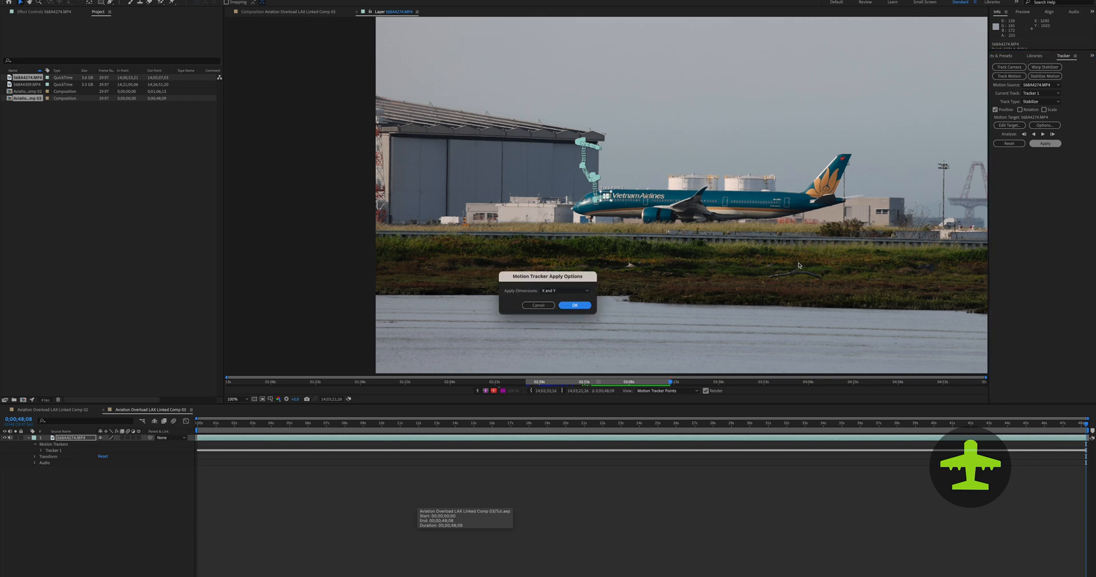
left_click(577, 305)
Play back the stabilized composition from its first frame.
scroll(580, 307, "down", 3)
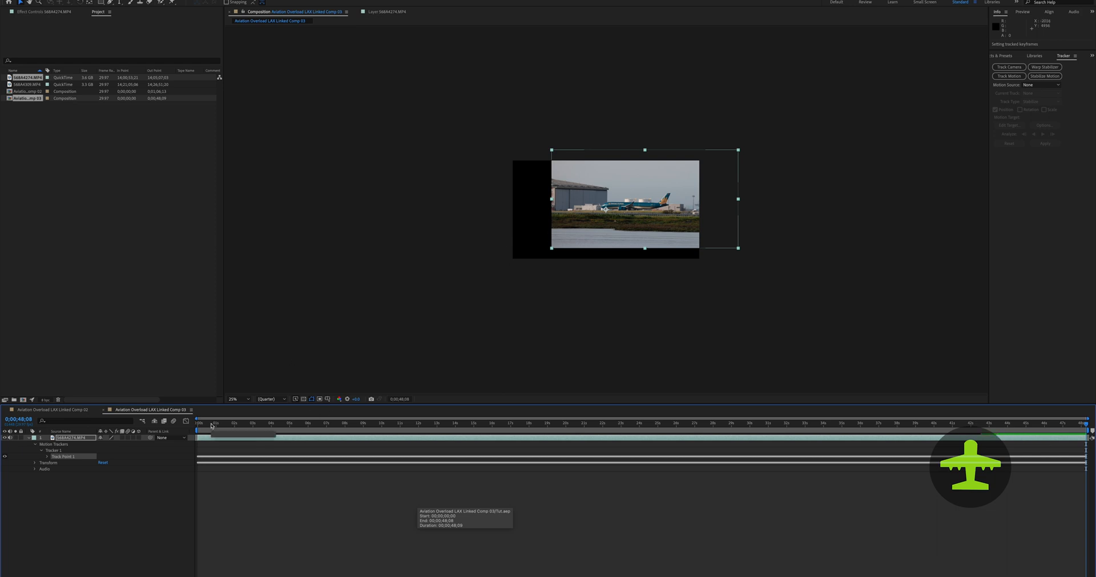
key("Home")
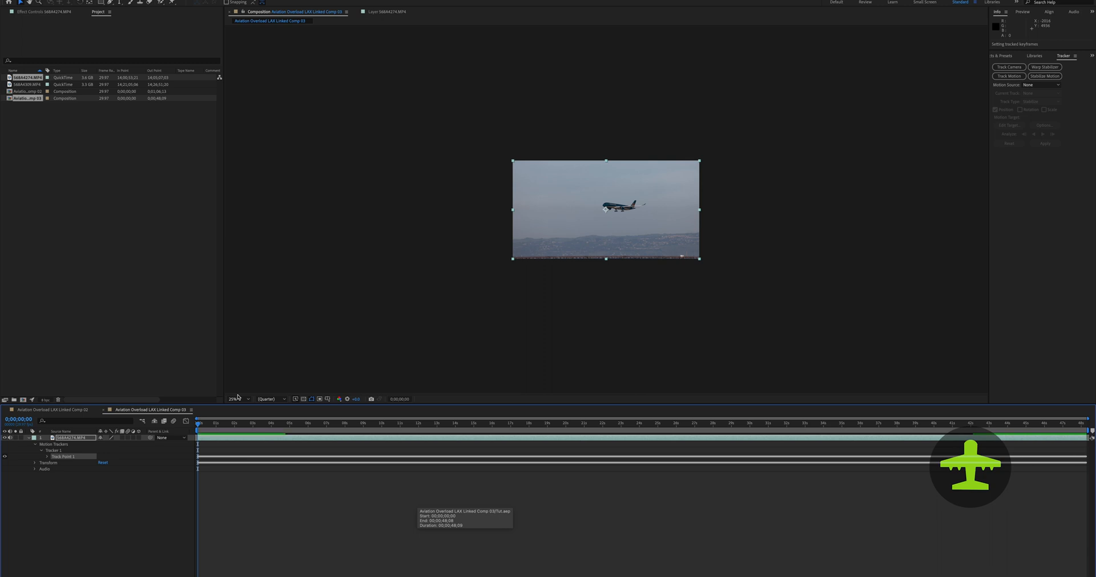
key("space")
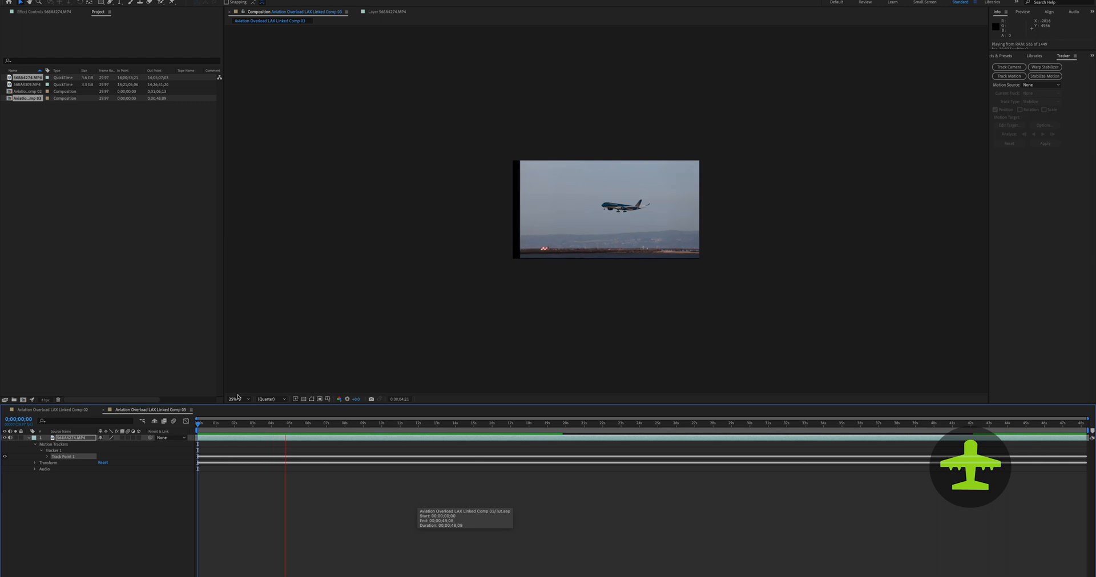
Play the stabilized composition and scrub between its first frame and 0;00;20;29 to inspect the exposed black edges.
key("space")
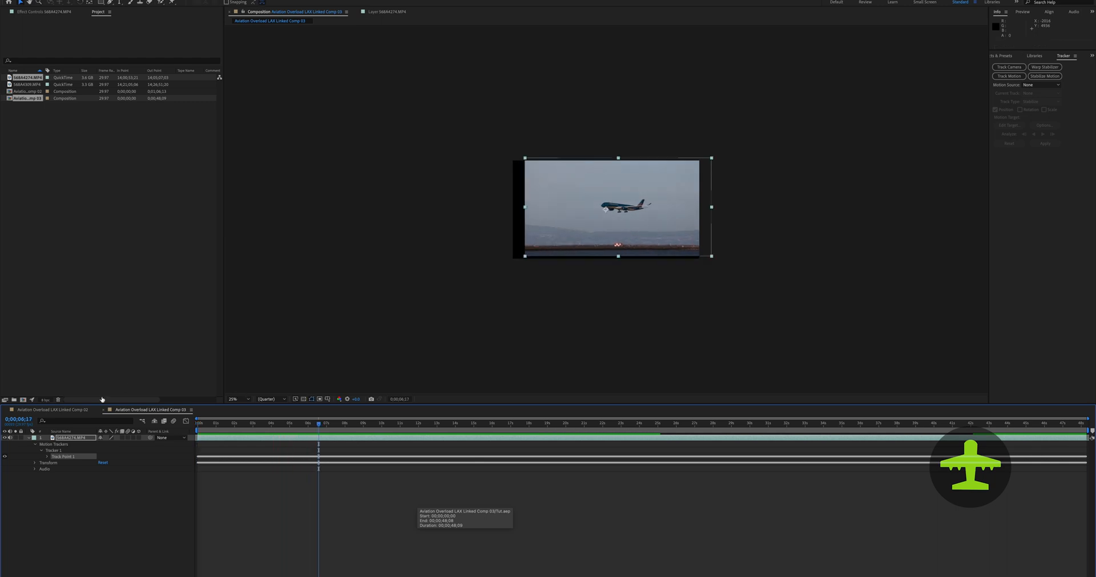
key("space")
key("space")
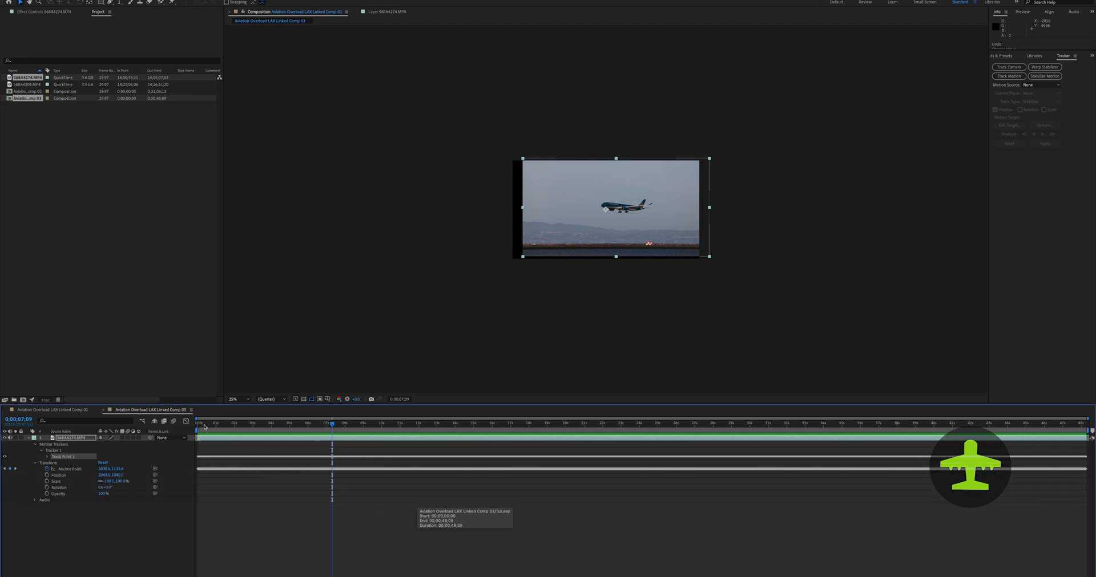
left_click_drag(218, 425, 190, 427)
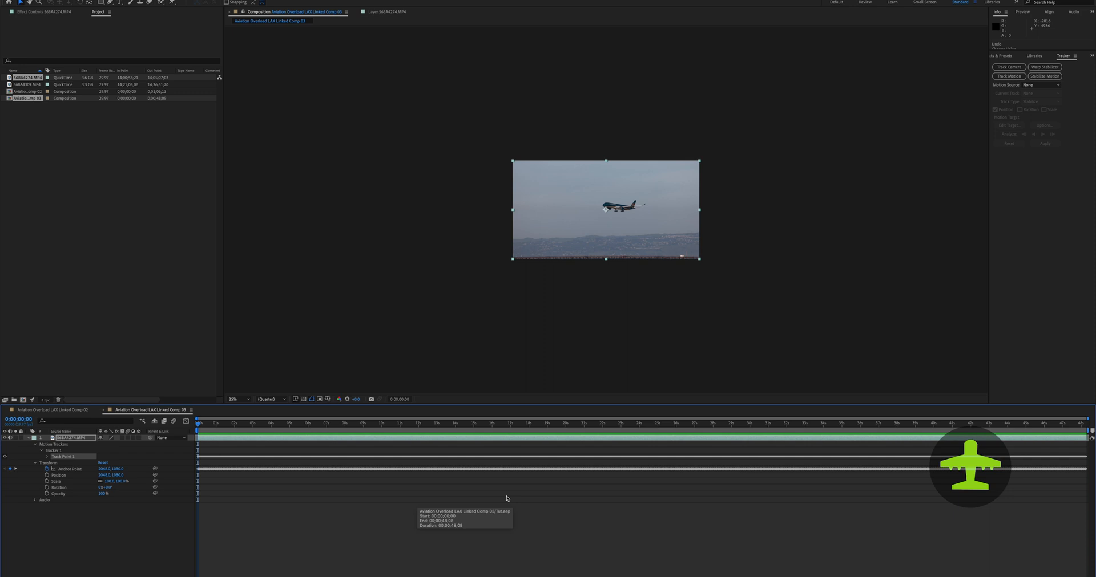
left_click_drag(432, 422, 583, 425)
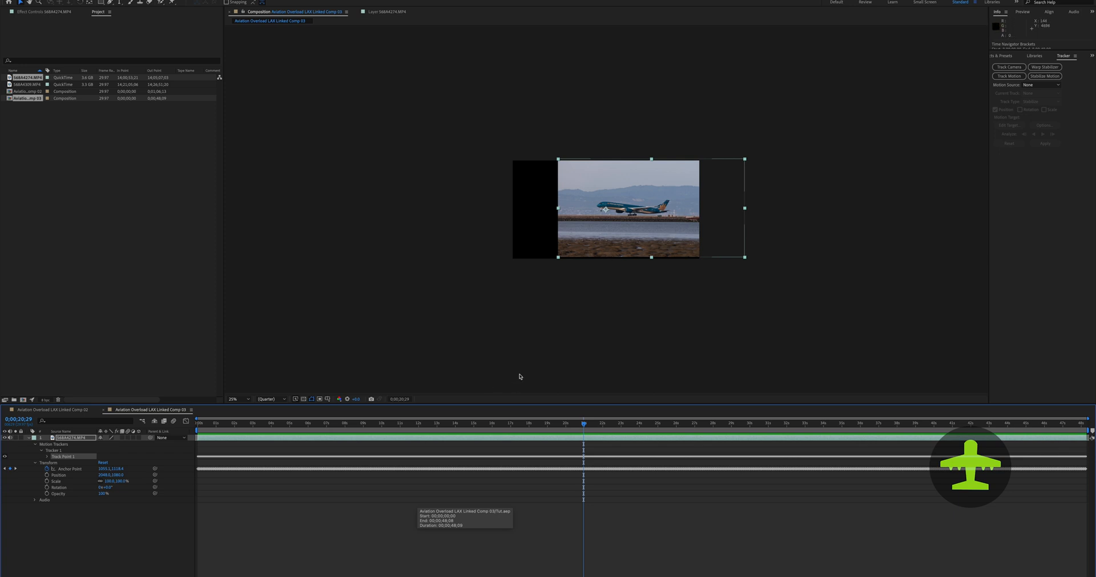
left_click_drag(581, 427, 177, 388)
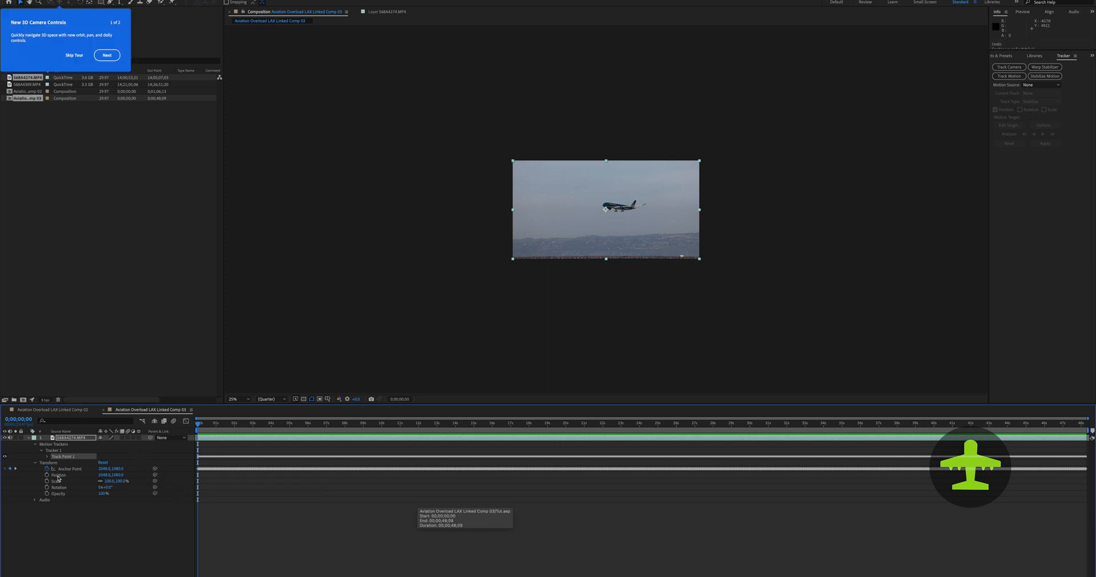
Make the airplane clip a 3D layer and bring it closer with a Z Position of about -1409.
left_click_drag(105, 476, 178, 475)
key("super+z")
left_click(139, 439)
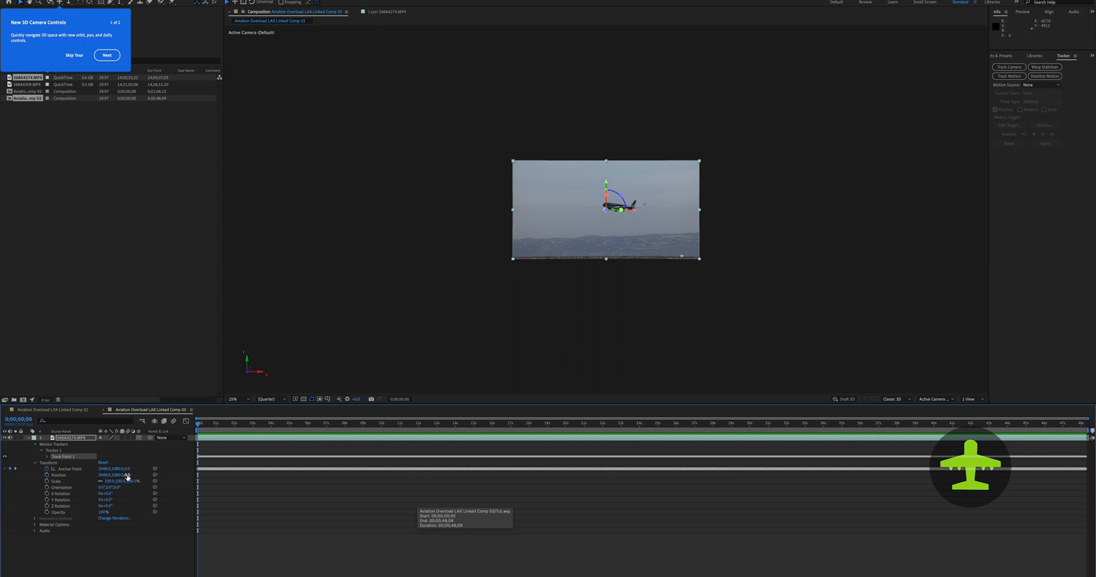
left_click_drag(127, 475, 1, 380)
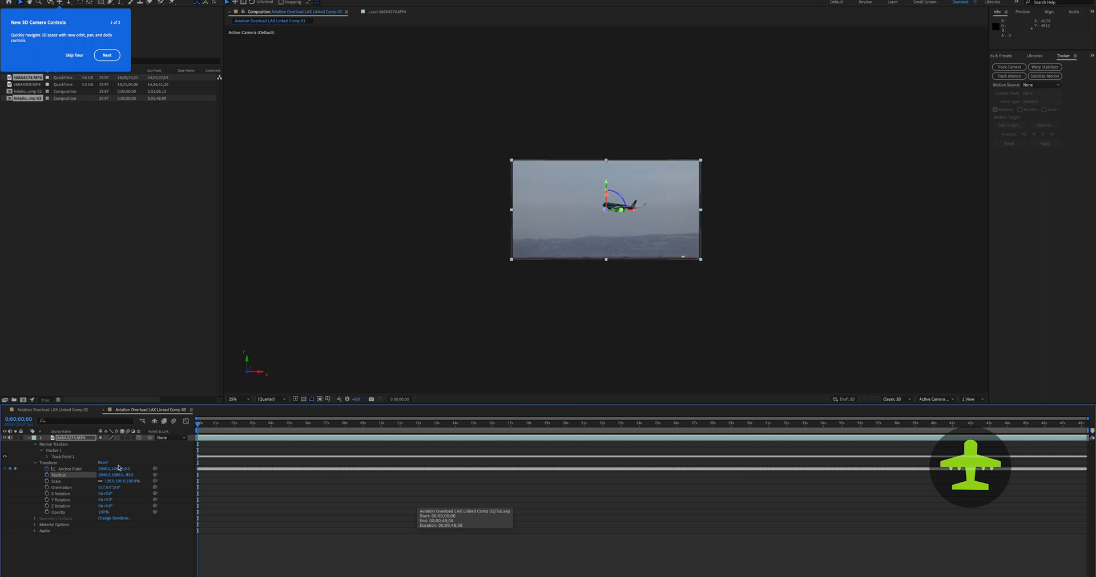
left_click_drag(127, 475, 58, 476)
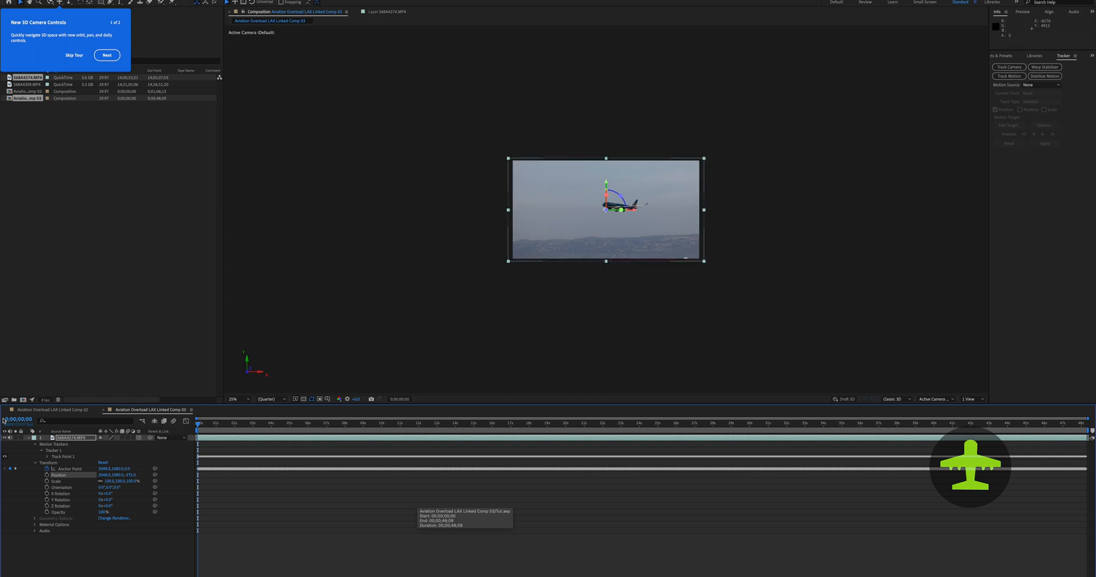
left_click_drag(133, 475, 11, 475)
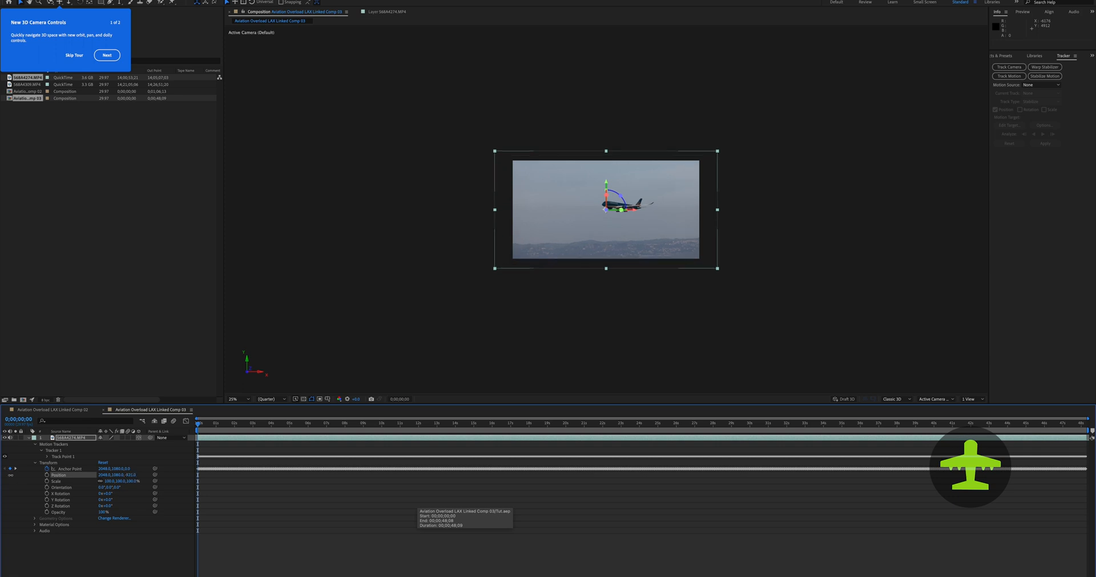
left_click_drag(120, 475, 2, 469)
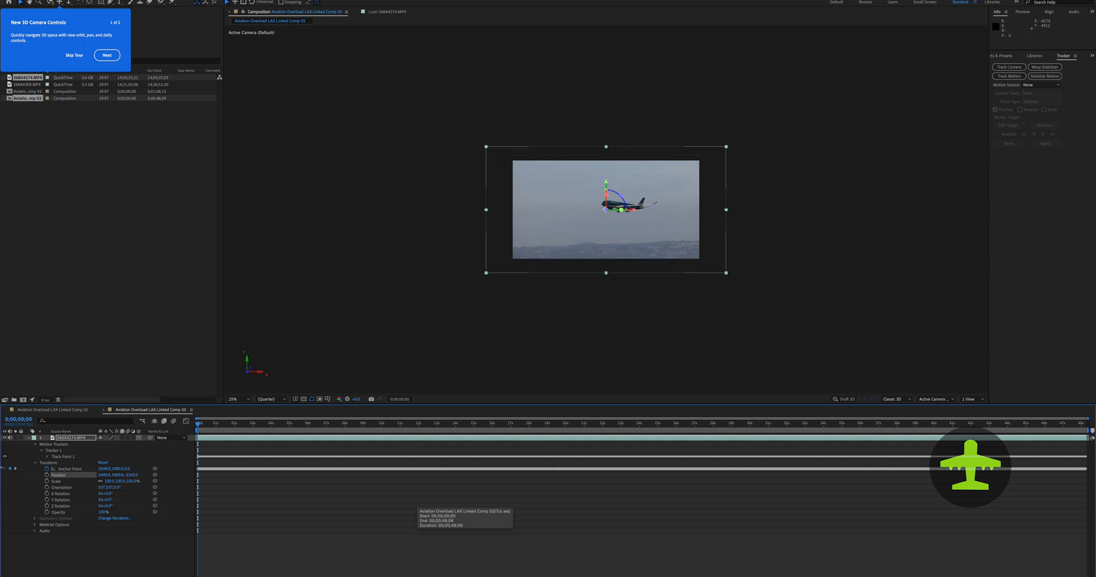
left_click_drag(127, 475, 180, 453)
Preview the enlarged clip from the start and check its frame coverage up to 0;00;14;01.
key("space")
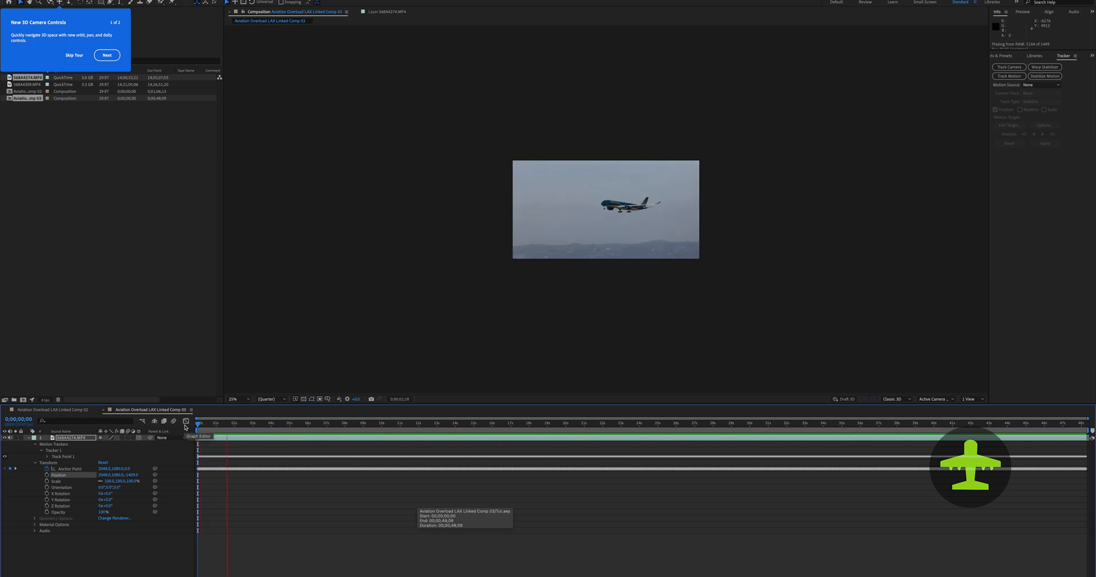
key("space")
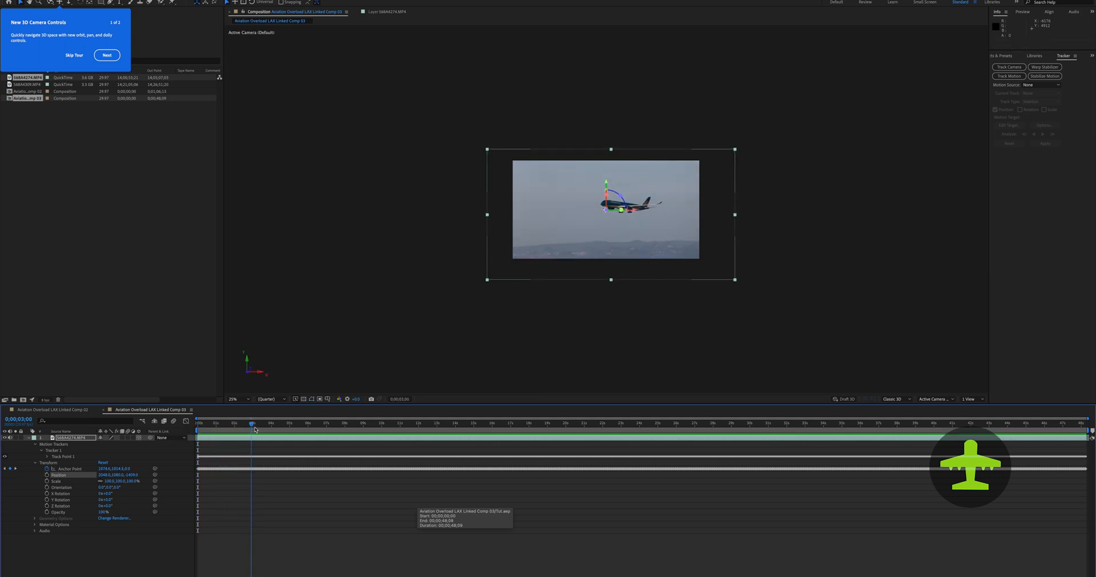
left_click(360, 429)
left_click_drag(367, 433, 456, 435)
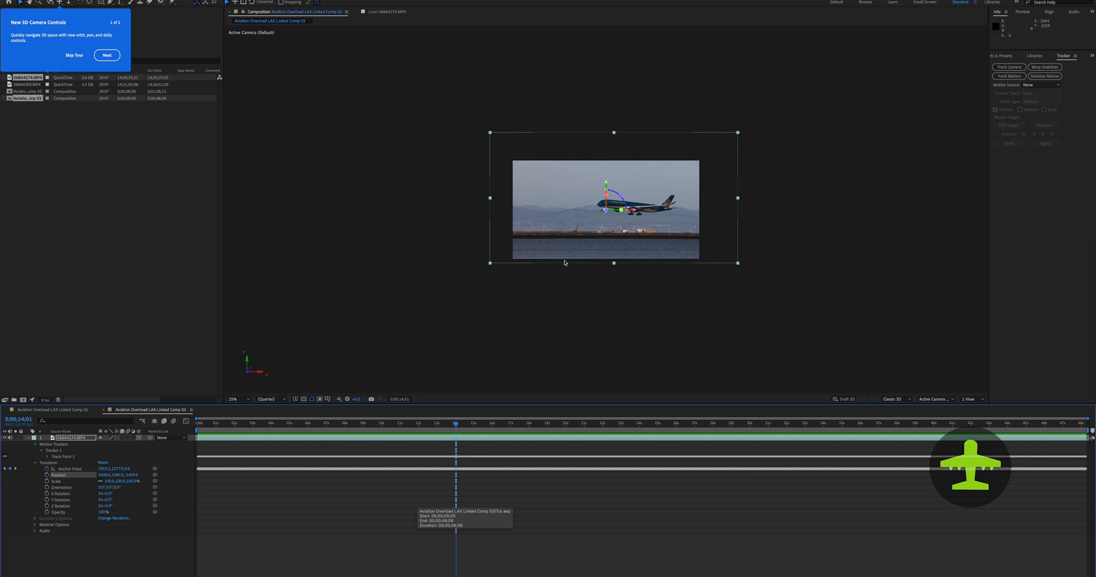
At 0;00;17;12, set the clip's Z Position to about -2341 to cover the black edge.
left_click_drag(455, 424, 518, 433)
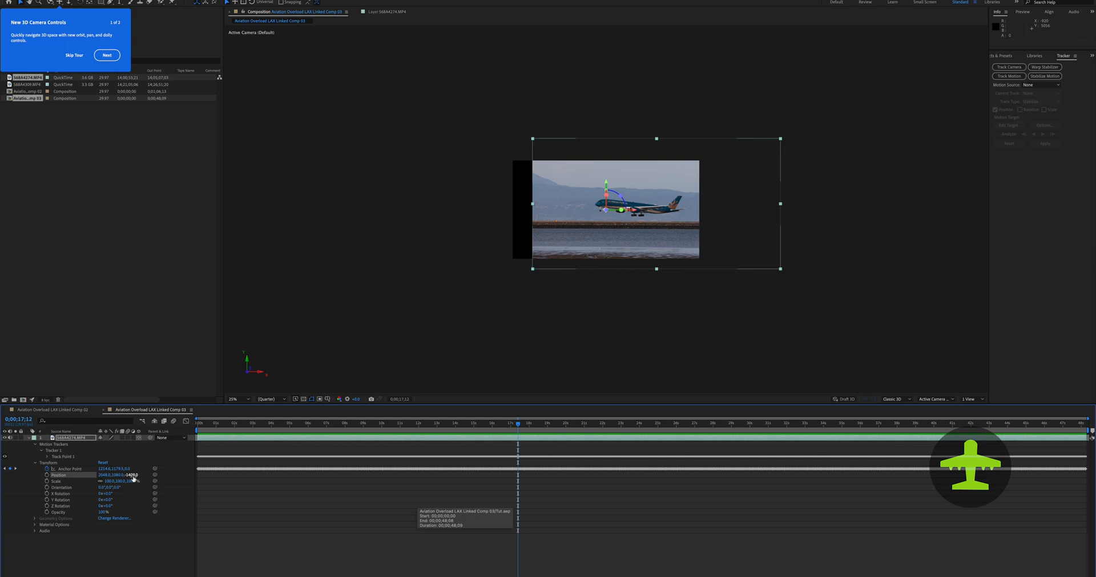
left_click_drag(132, 475, 74, 478)
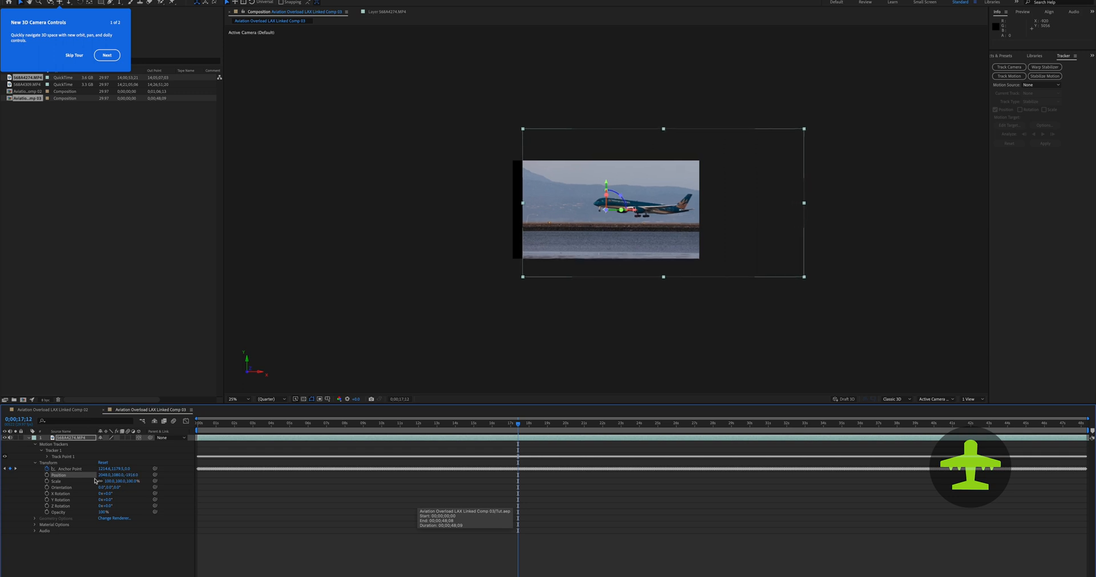
left_click_drag(132, 475, 104, 476)
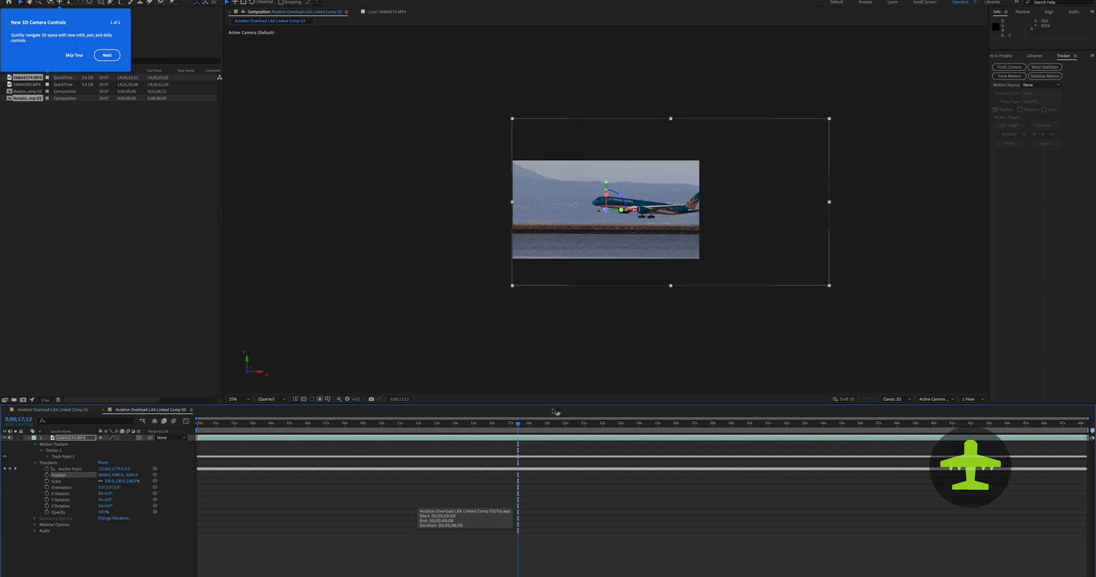
mouse_move(520, 426)
left_mouse_down()
mouse_move(402, 429)
mouse_move(605, 441)
mouse_move(256, 437)
mouse_move(752, 443)
mouse_move(526, 440)
left_mouse_up()
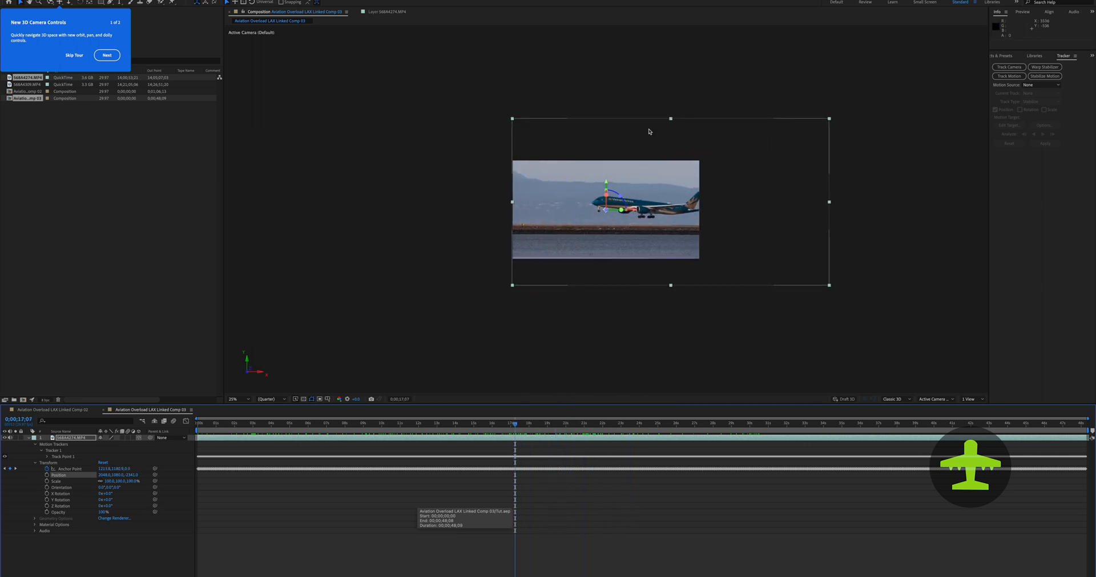
Reframe the clip with an X Position of about 1443 and a Z Position of about -1898, checking coverage at 0;00;20;15 and 0;00;22;21.
left_click_drag(515, 426, 179, 414)
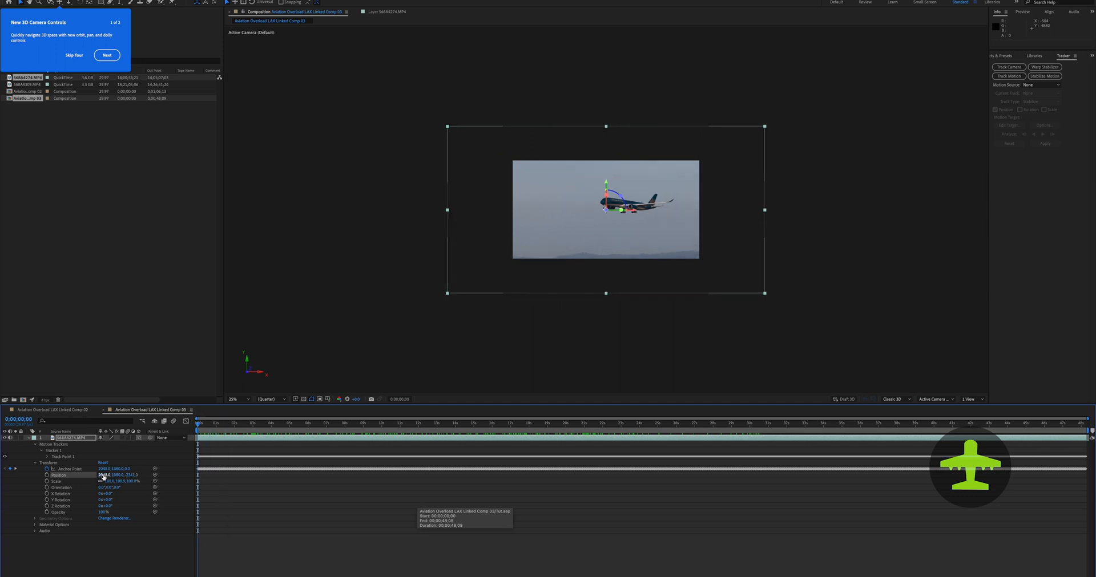
left_click_drag(101, 474, 3, 473)
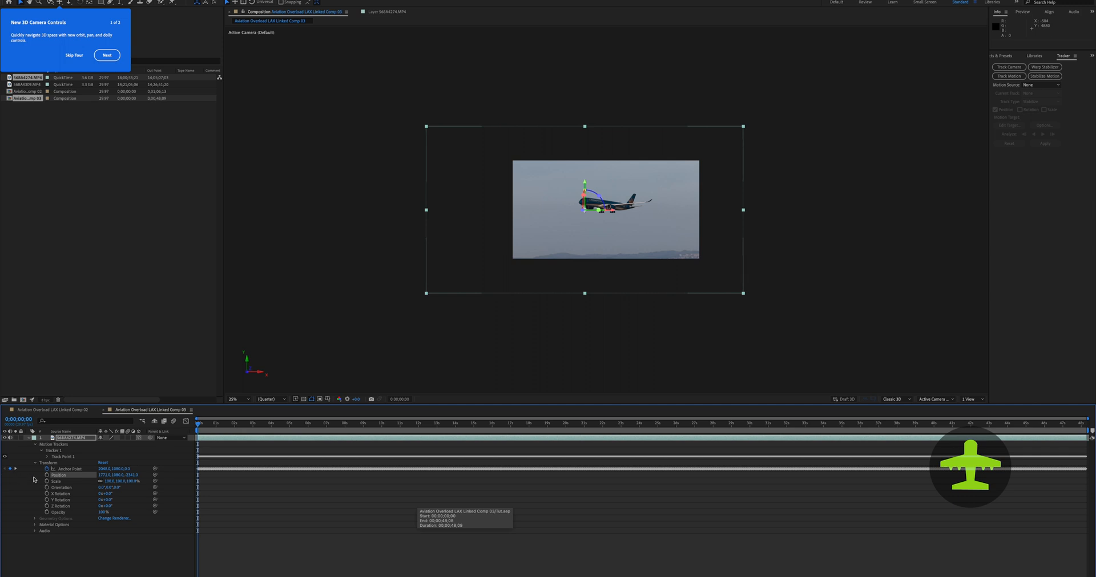
left_click_drag(101, 476, 296, 479)
left_click_drag(196, 425, 576, 448)
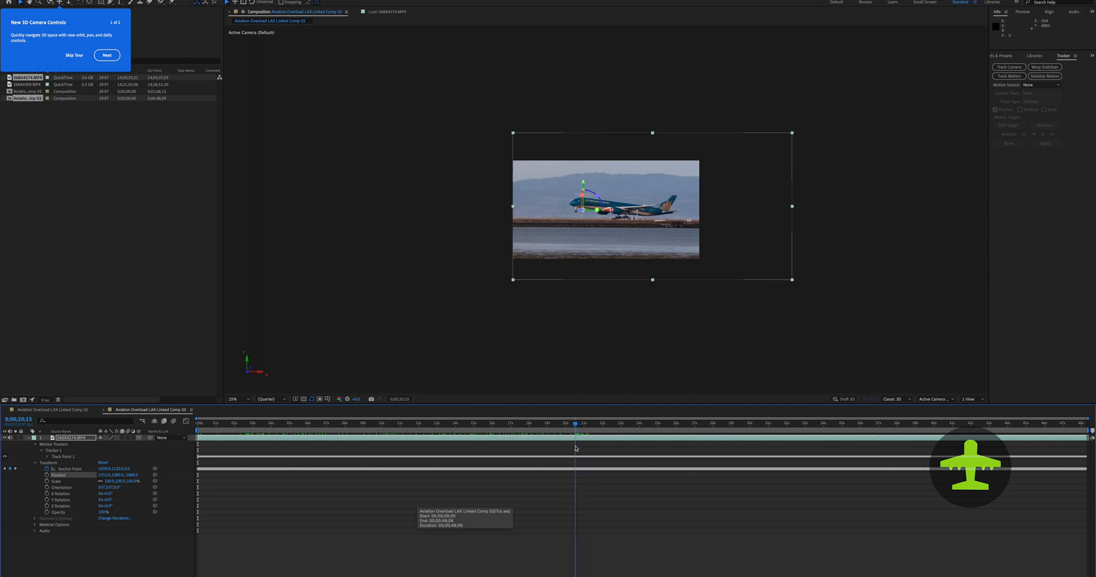
left_click_drag(104, 475, 93, 474)
left_click_drag(578, 426, 617, 430)
left_click_drag(103, 475, 95, 476)
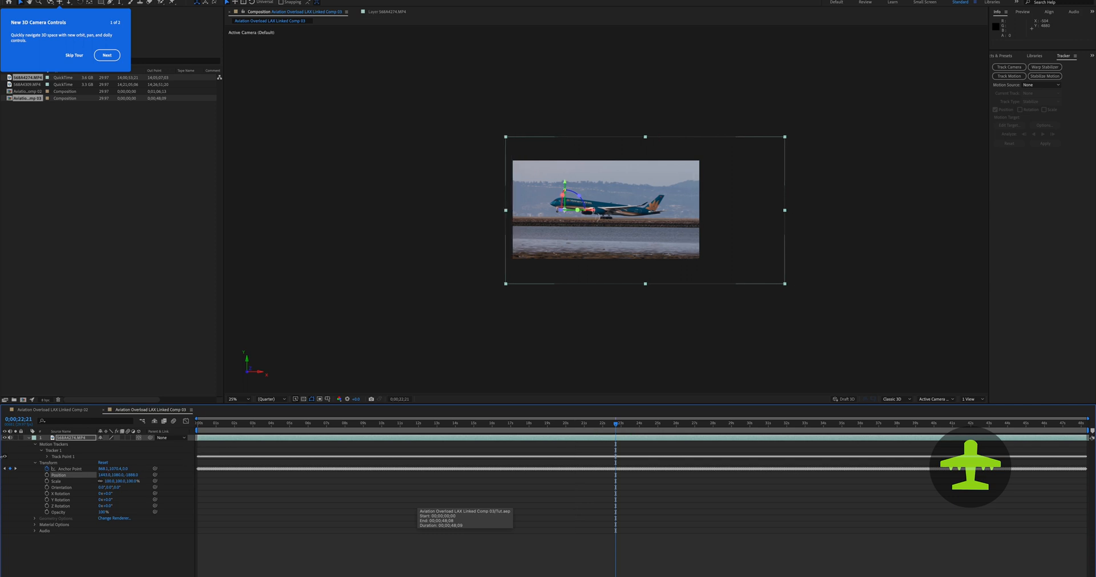
Set the clip's Z Position to about -2249, checking frame coverage from 0;00;08;20 to the end, and return to the first frame.
left_click_drag(607, 428, 357, 424)
left_click_drag(127, 477, 46, 468)
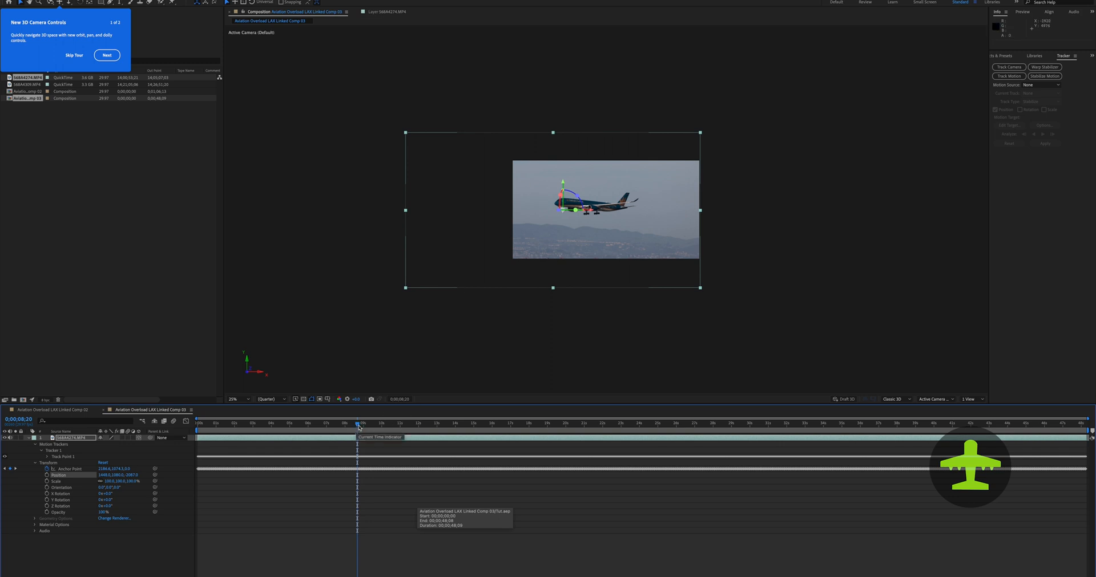
left_click_drag(359, 427, 356, 428)
key("space")
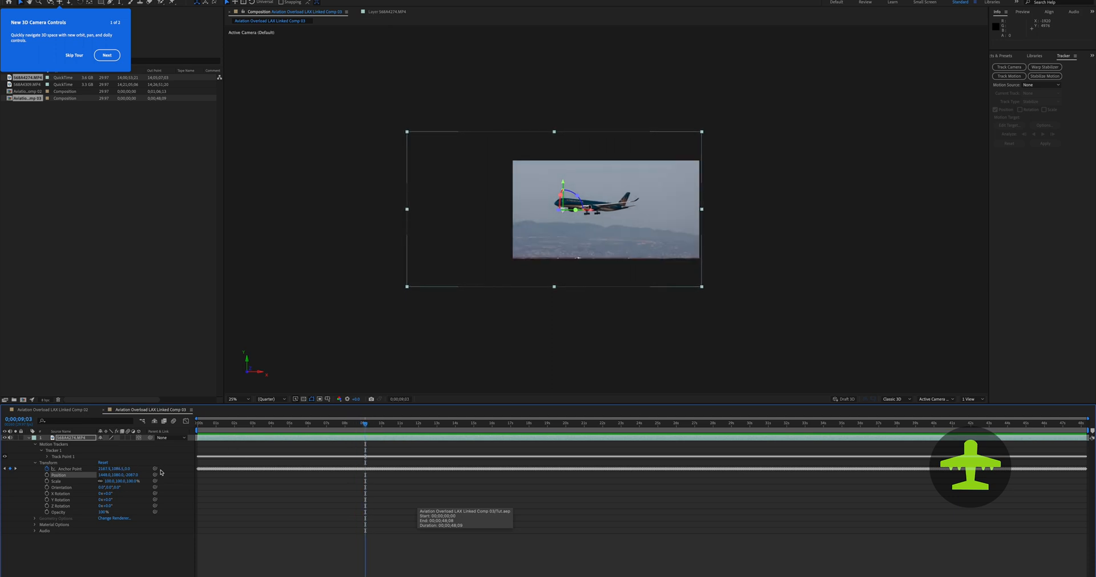
left_click_drag(132, 475, 69, 472)
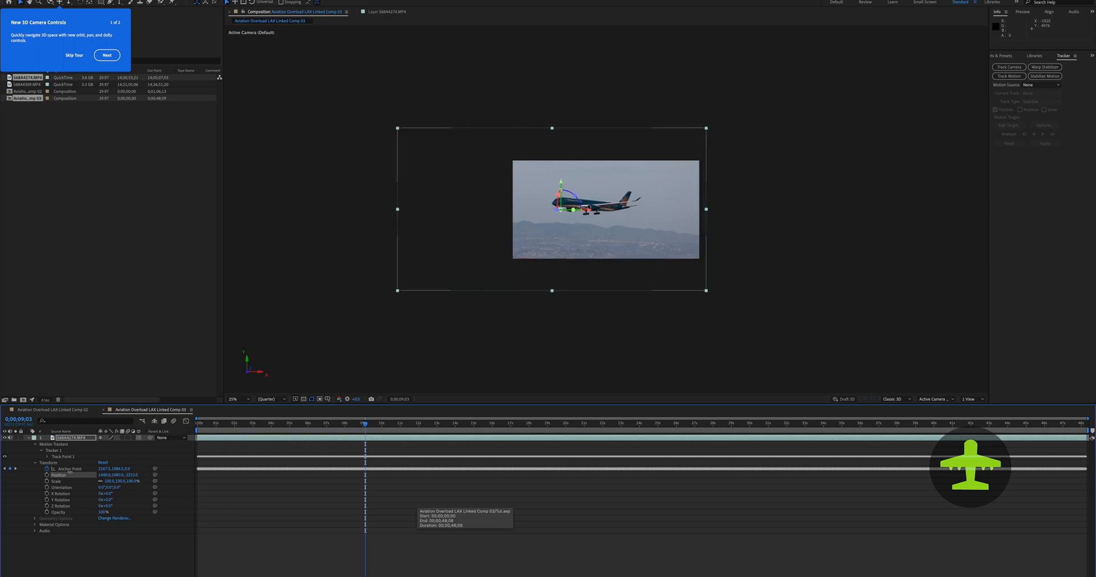
left_click_drag(366, 429, 1039, 447)
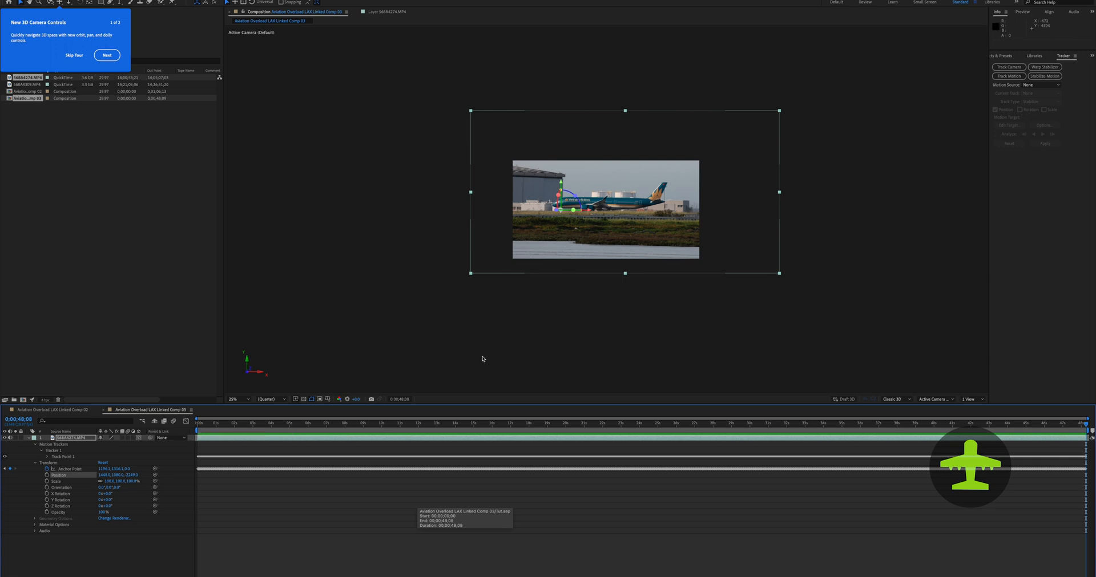
key("Home")
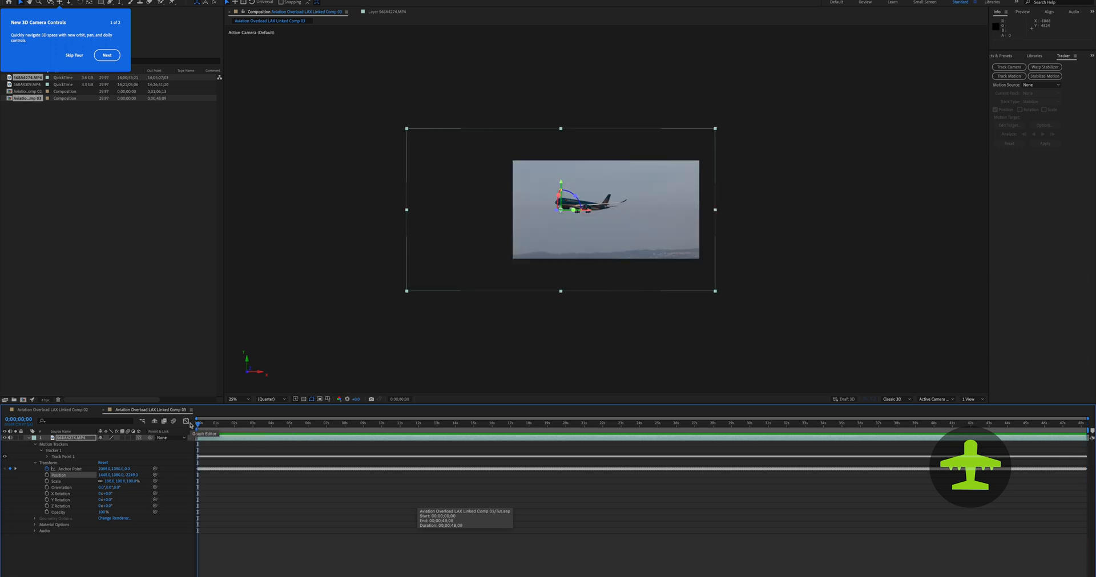
Switch to Premiere Pro and place the playhead at the start of the airplane sequence.
mouse_move(228, 571)
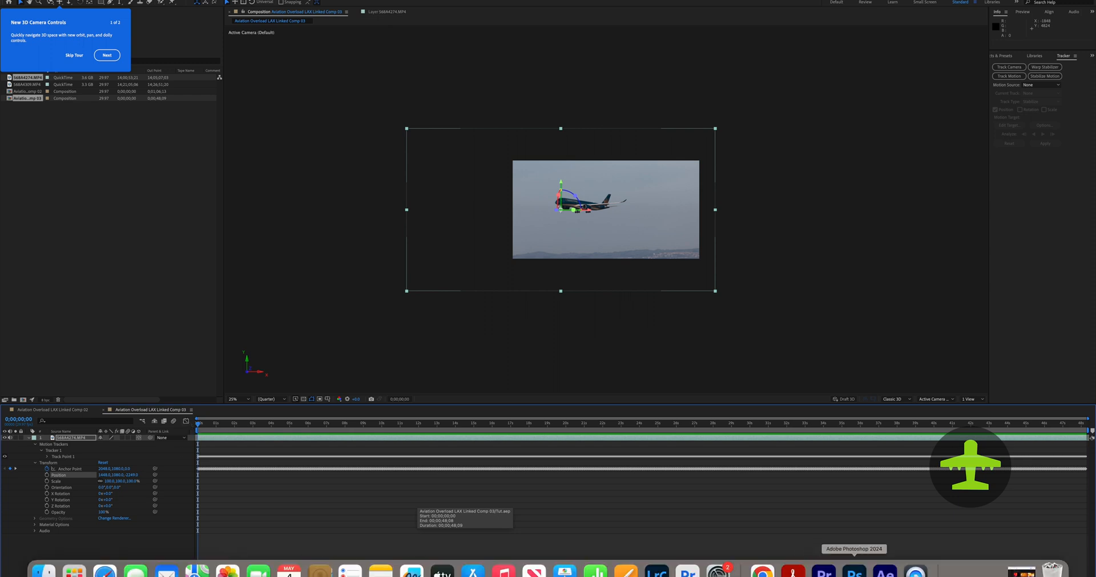
key("super+Tab")
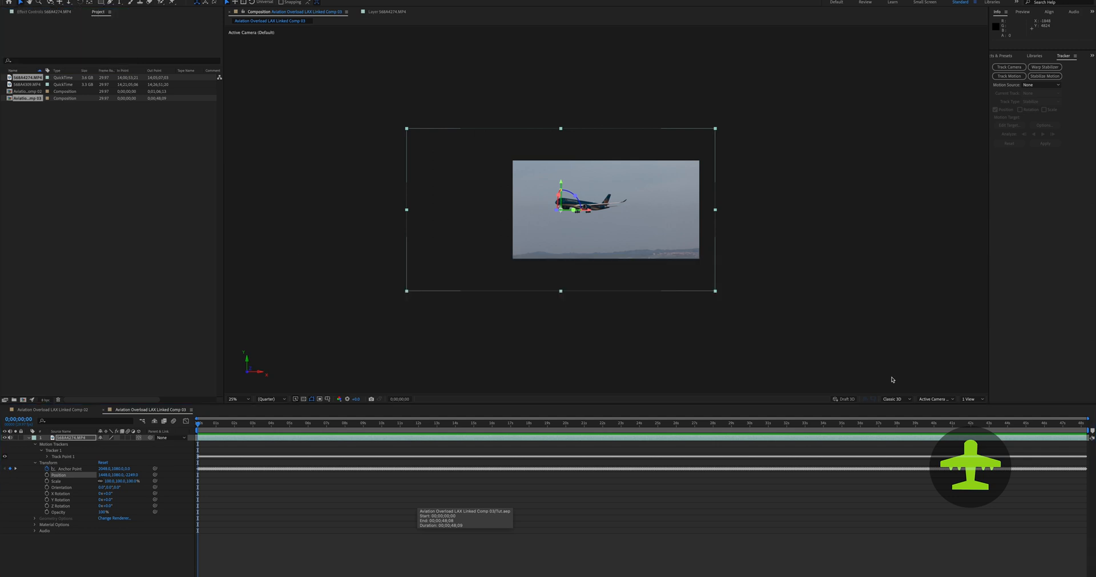
key("super+Tab")
key("super+Tab")
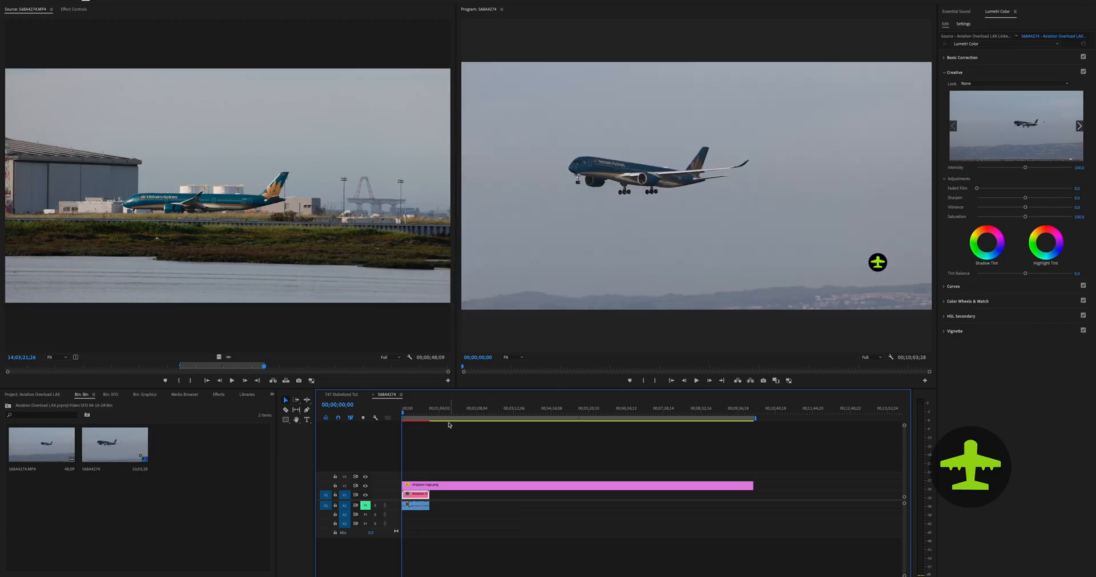
left_click(404, 414)
left_click_drag(405, 413, 390, 411)
Enlarge the video tracks and fit the timeline view around the whole linked After Effects composition.
key("ctrl+equal")
key("ctrl+equal")
key("ctrl+equal")
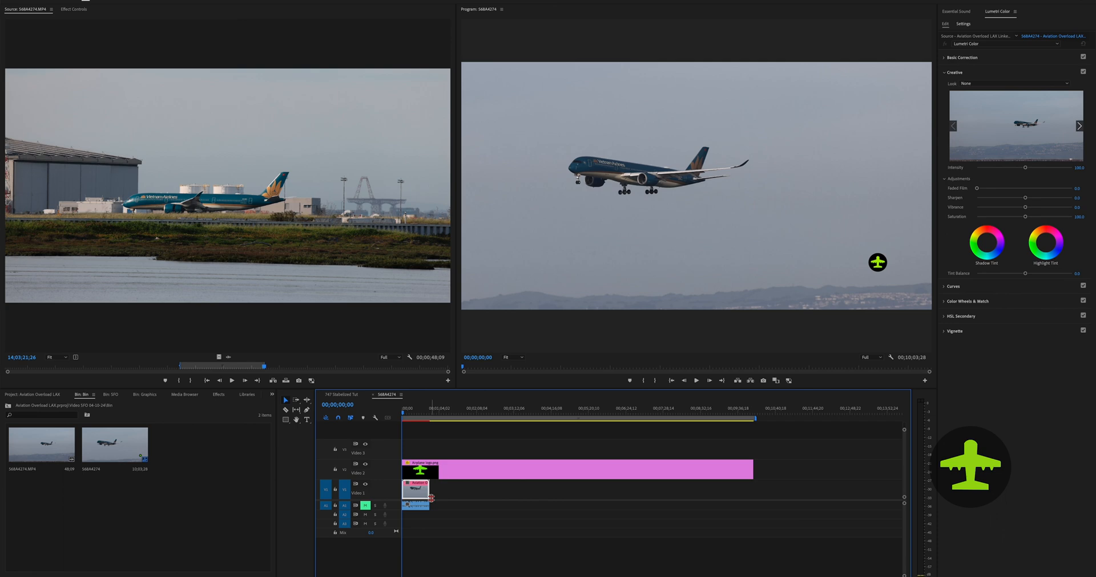
key("ctrl+equal")
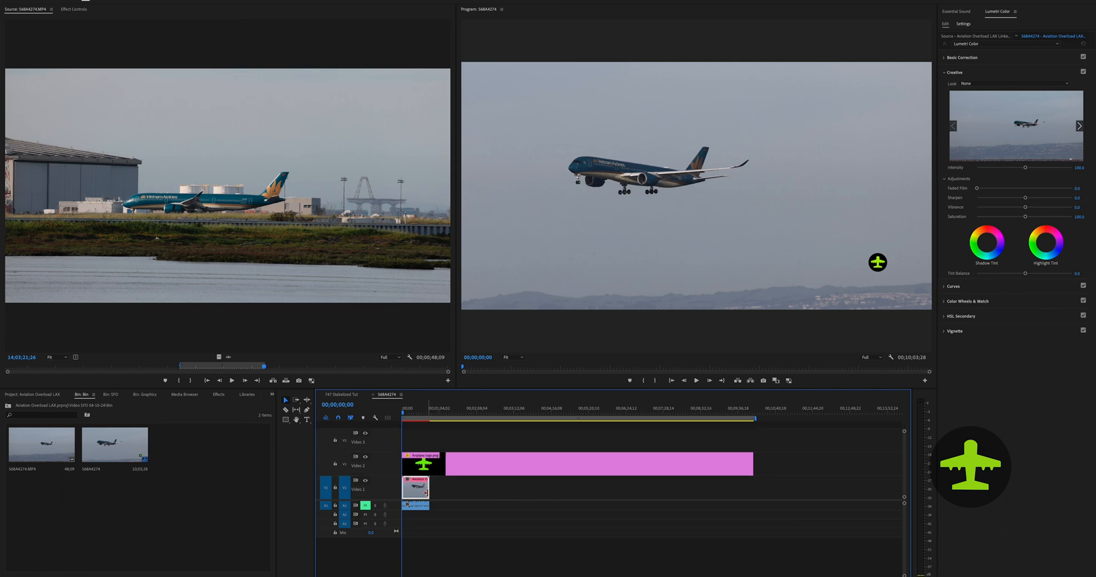
left_click_drag(891, 576, 425, 576)
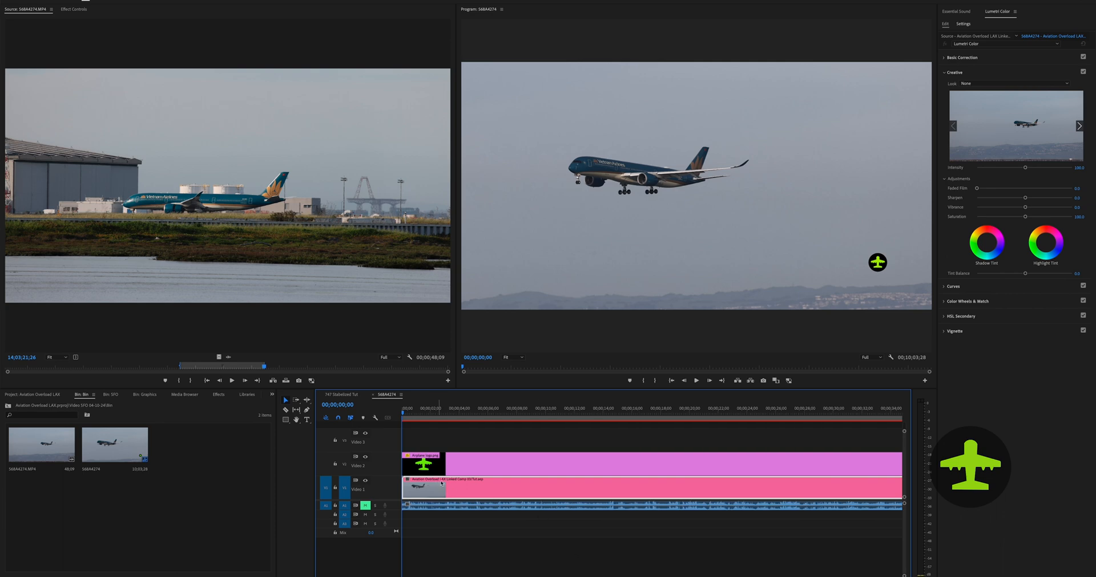
key("ctrl+minus")
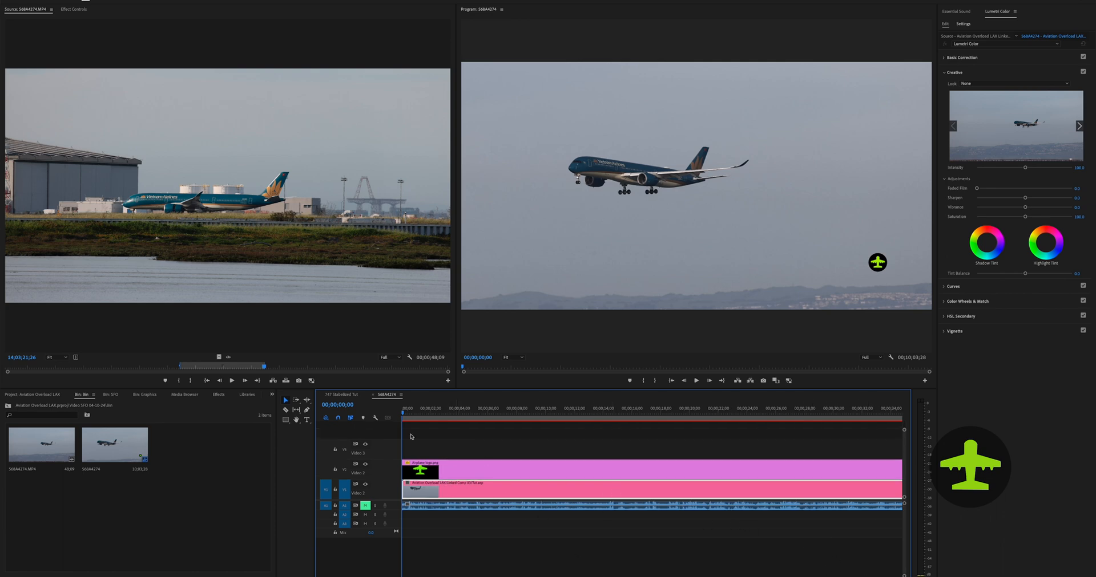
key("minus")
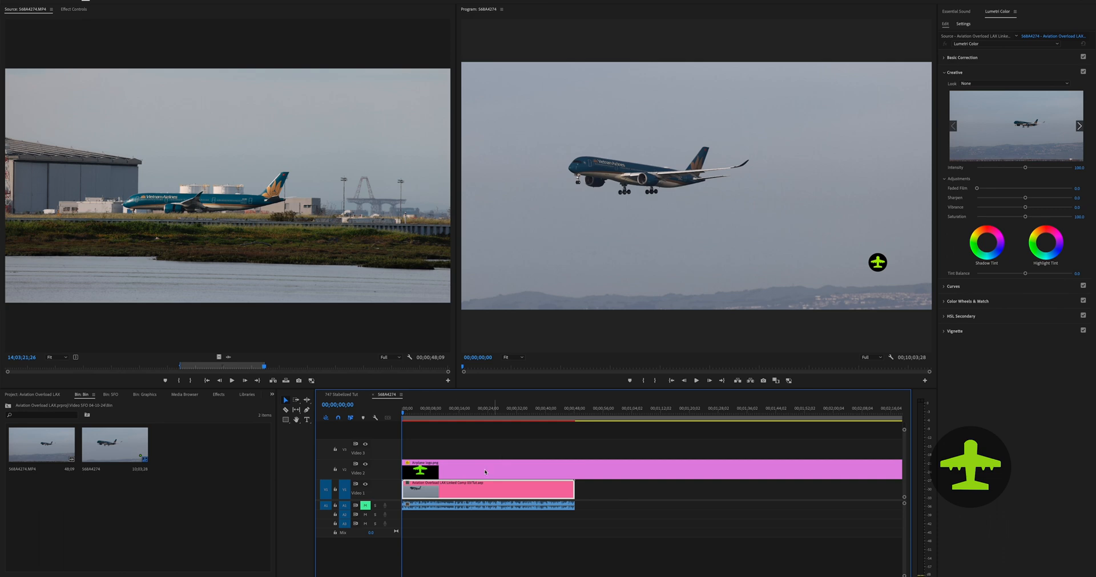
Render the airplane sequence's entire work area.
left_click(114, 0)
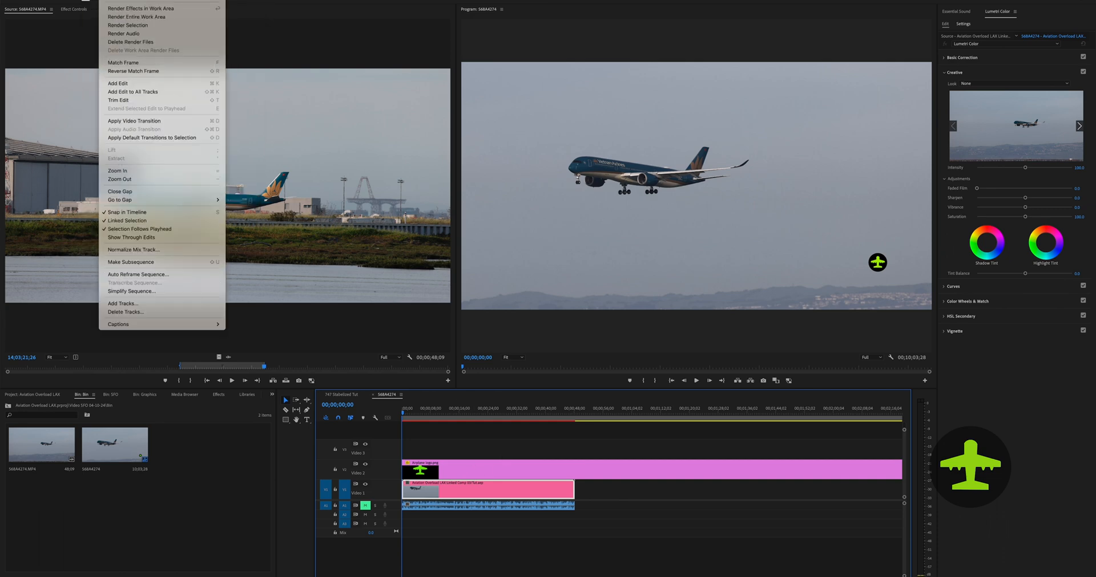
left_click(147, 18)
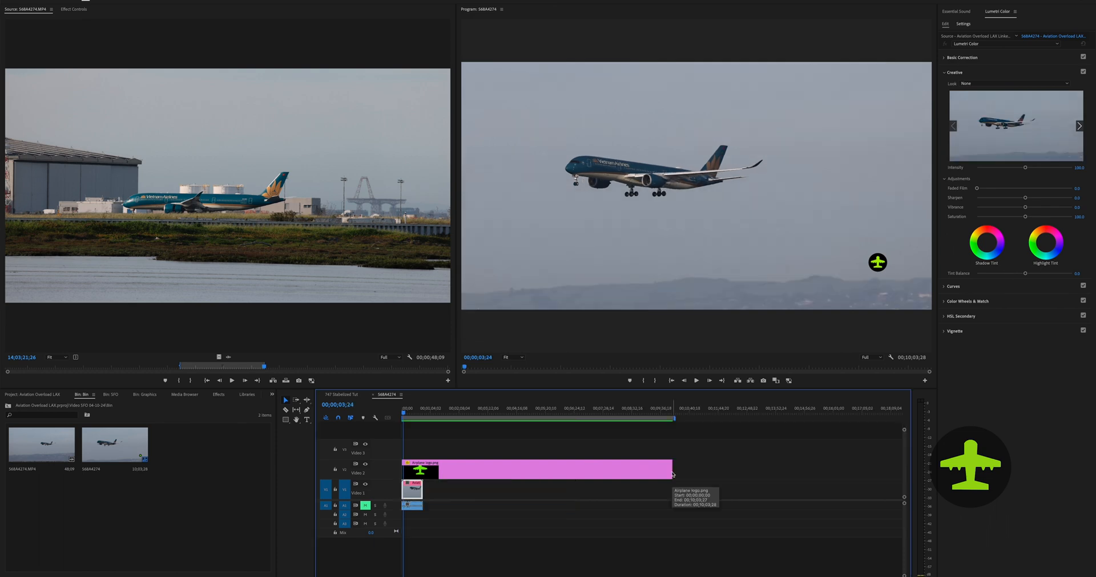
Trim the airplane logo clip to end with the linked composition and return the playhead to the sequence start.
left_click_drag(674, 482, 423, 482)
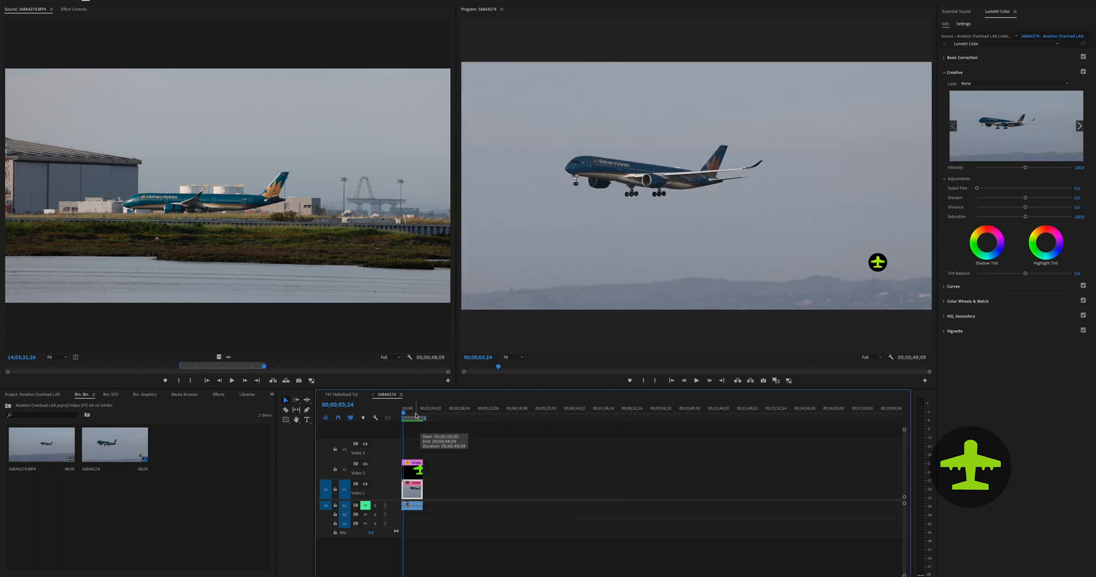
key("Home")
key("equal")
key("equal")
key("equal")
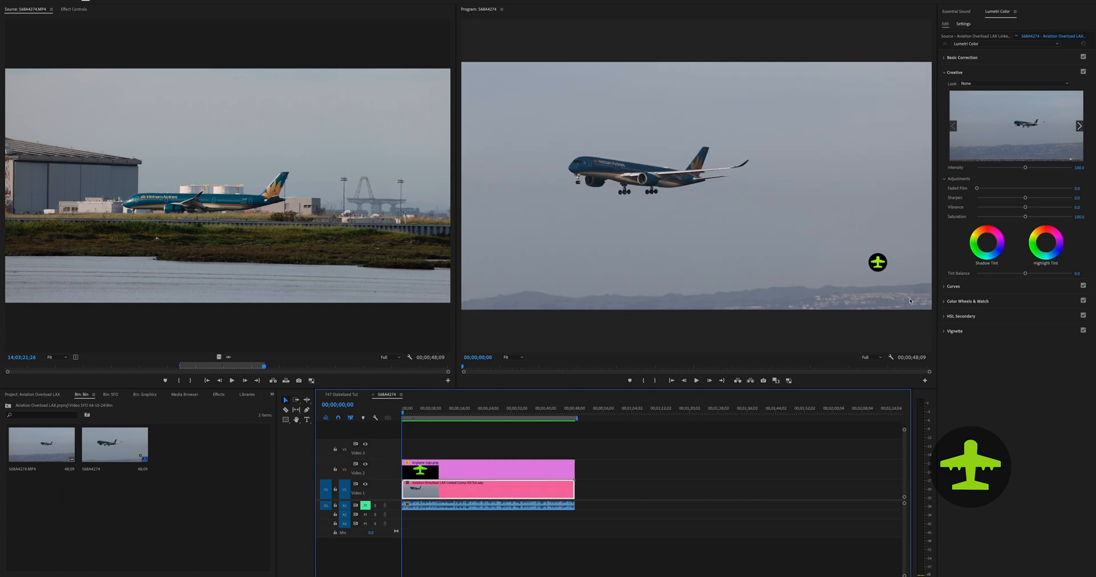
key("equal")
Set the airplane logo clip's opacity to about 77% and enlarge its scale to about 30.
left_click(543, 473)
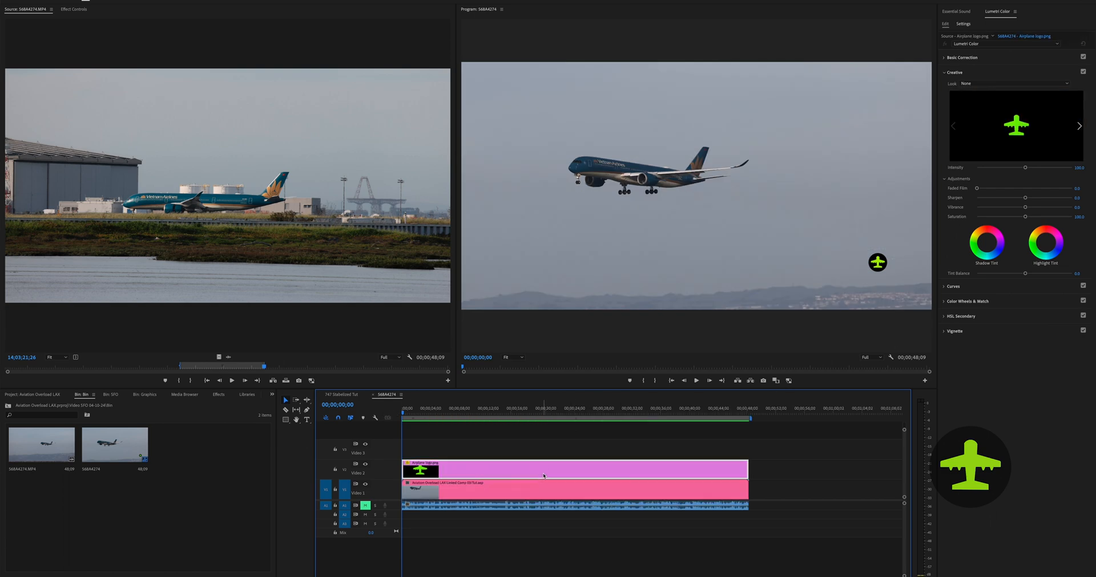
left_click(73, 9)
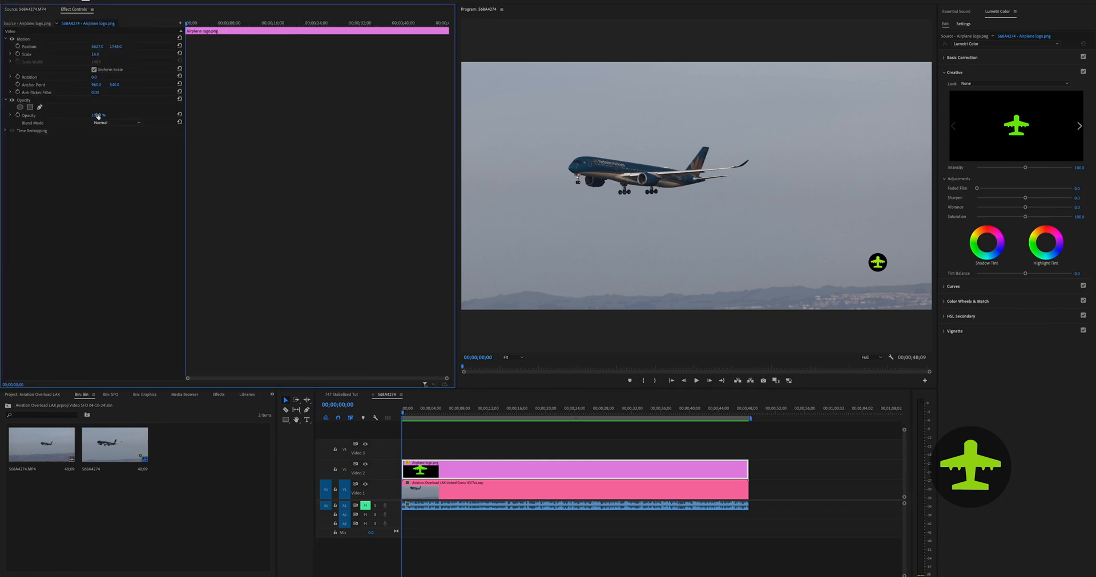
left_click_drag(99, 116, 86, 115)
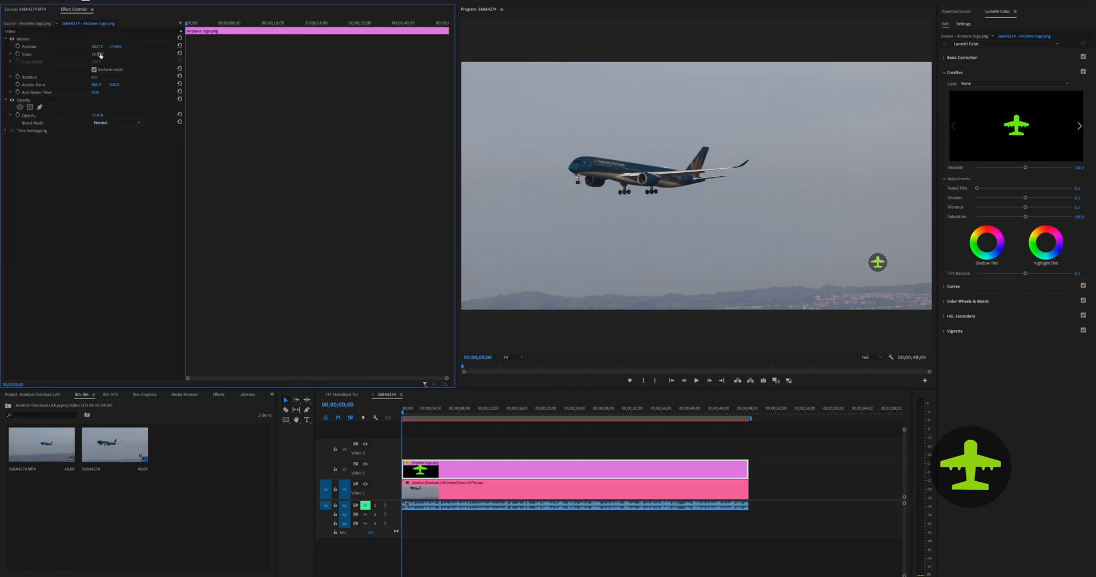
left_click_drag(95, 54, 103, 54)
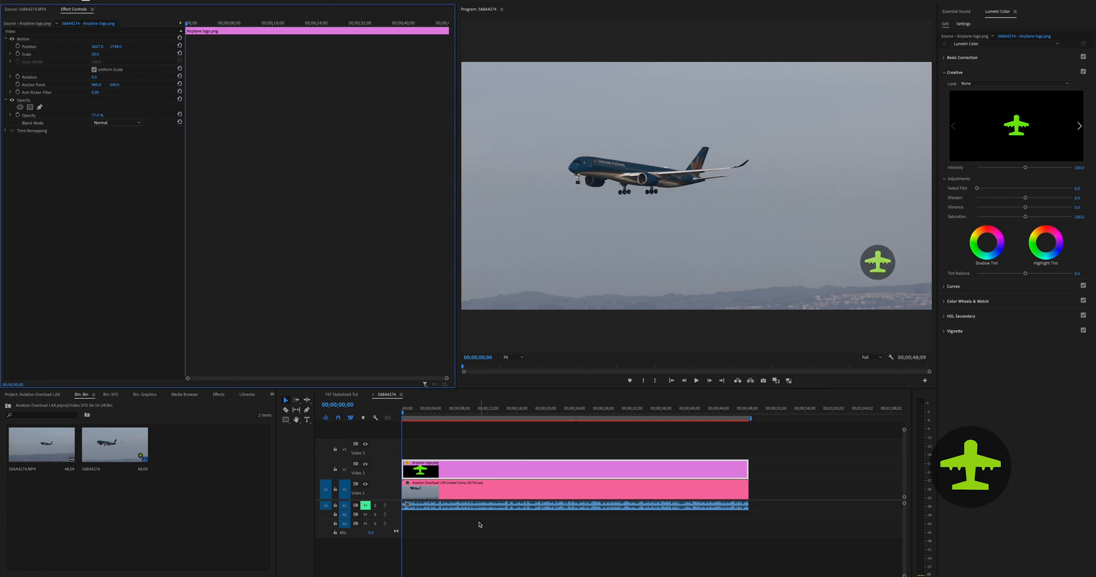
In Basic Correction, set the linked composition's saturation to about 113, exposure to about 0.8 and highlights to about -22.
left_click(463, 496)
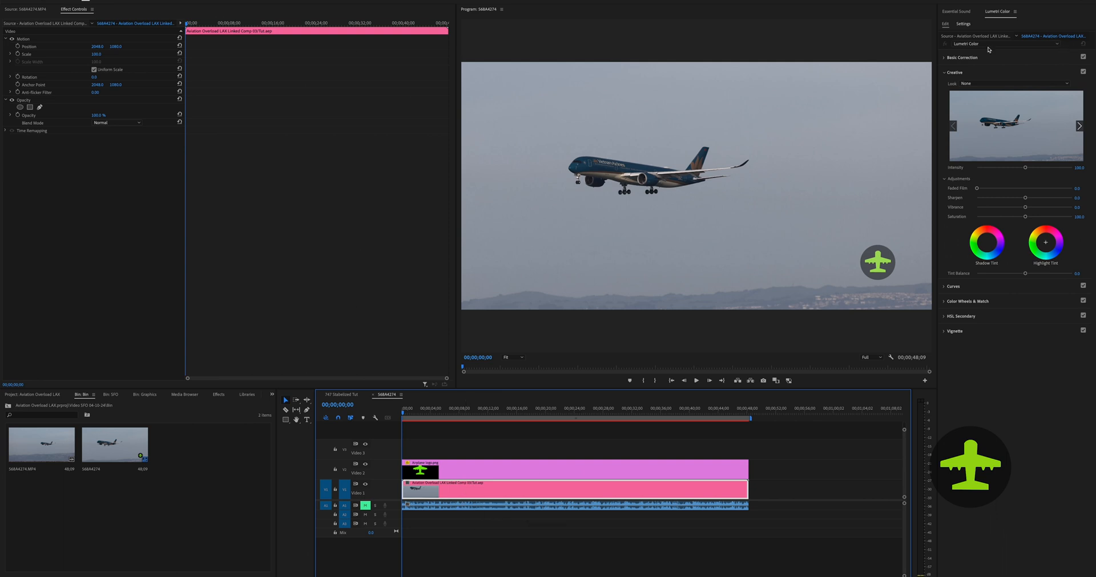
left_click(949, 58)
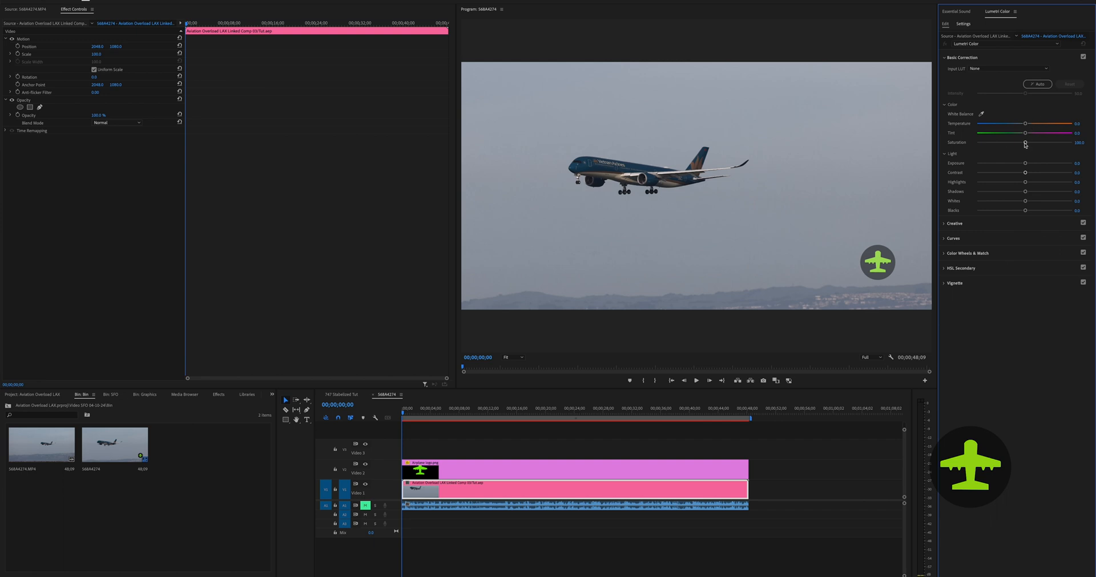
left_click_drag(1024, 145, 1031, 165)
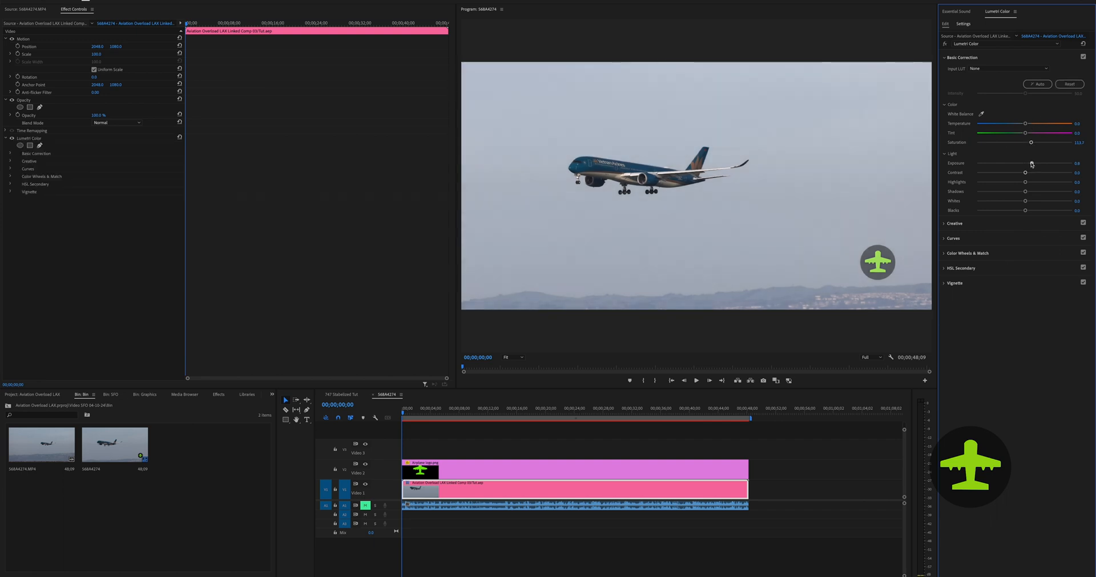
left_click(1014, 182)
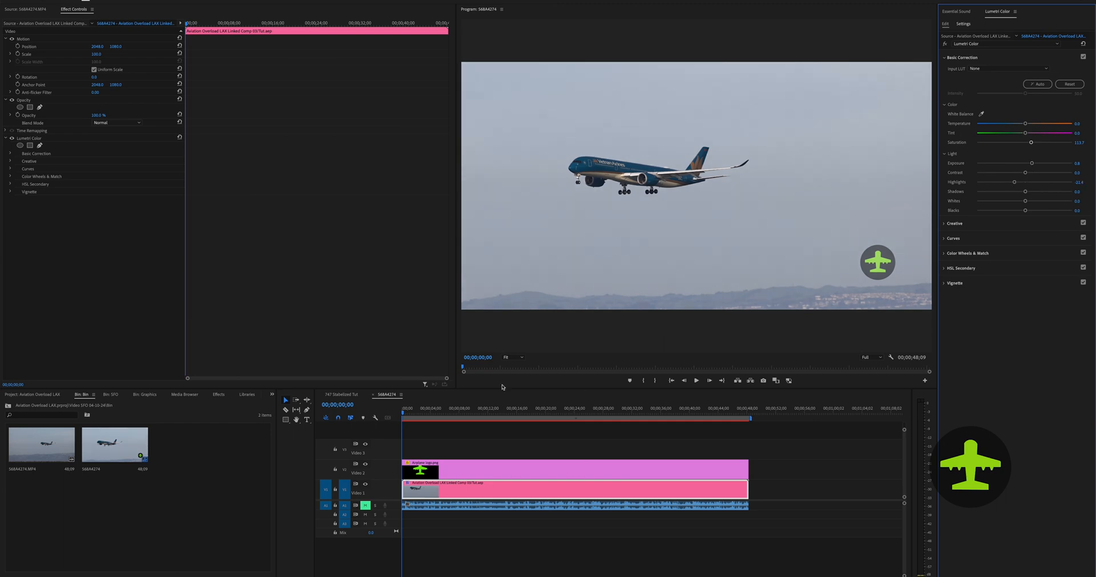
Slightly lower the linked composition's exposure and blacks while viewing 00;00;35;25, and raise its saturation a little more around 00;00;22;13.
left_click_drag(412, 412, 661, 411)
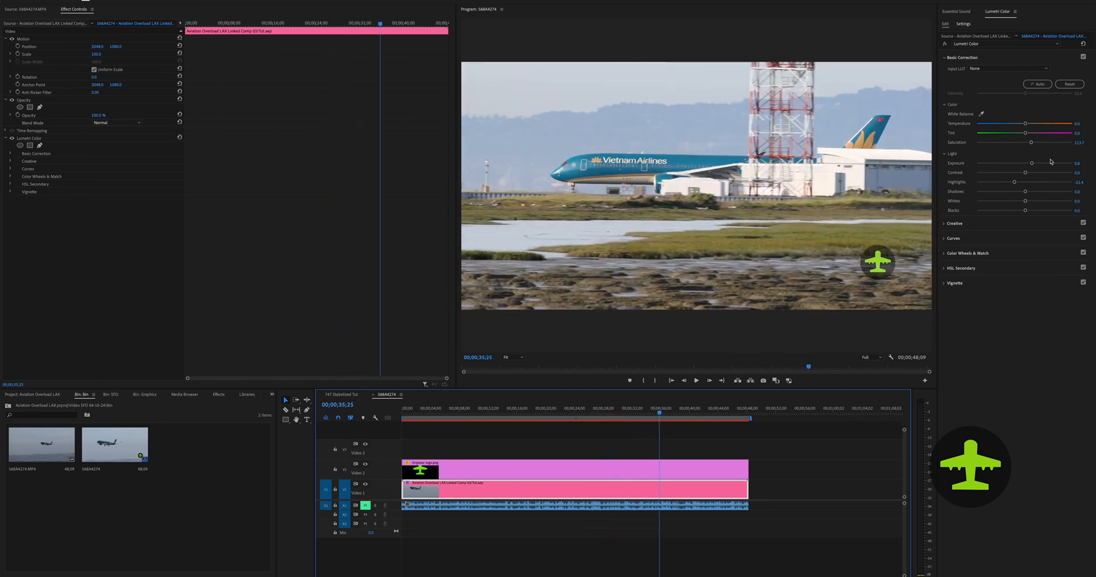
mouse_move(1031, 163)
left_mouse_down()
mouse_move(1011, 183)
mouse_move(1038, 173)
mouse_move(1028, 163)
left_mouse_up()
left_click_drag(1023, 211, 1011, 212)
left_click_drag(425, 411, 558, 415)
left_click_drag(1032, 143, 1035, 143)
Raise the linked composition's Creative vibrance to about 56 and play back the opening seconds of the graded sequence.
left_click(943, 224)
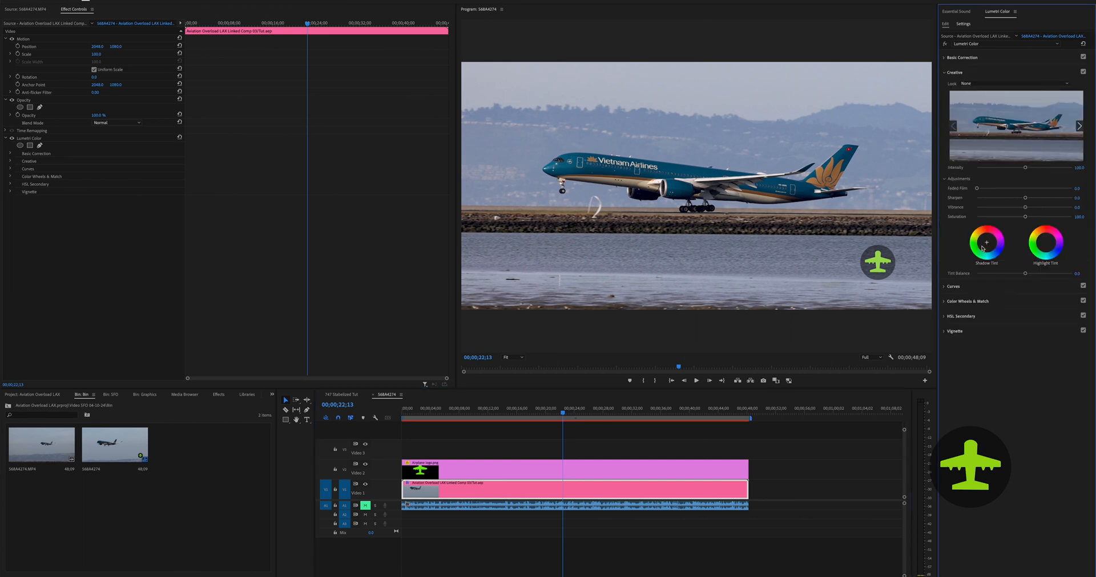
left_click_drag(1025, 207, 1051, 210)
left_click_drag(562, 410, 349, 388)
key("space")
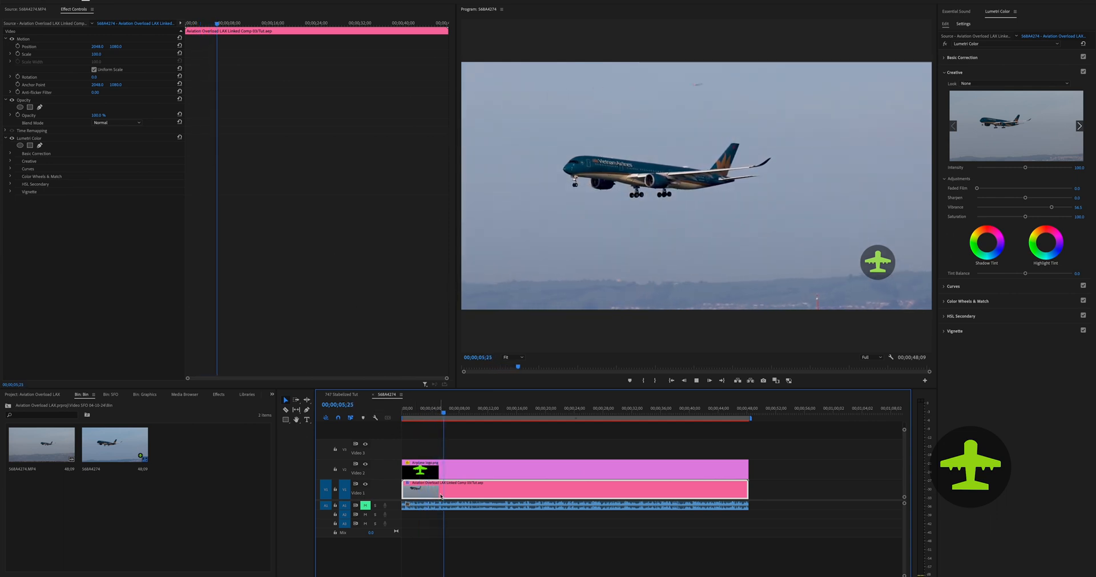
key("space")
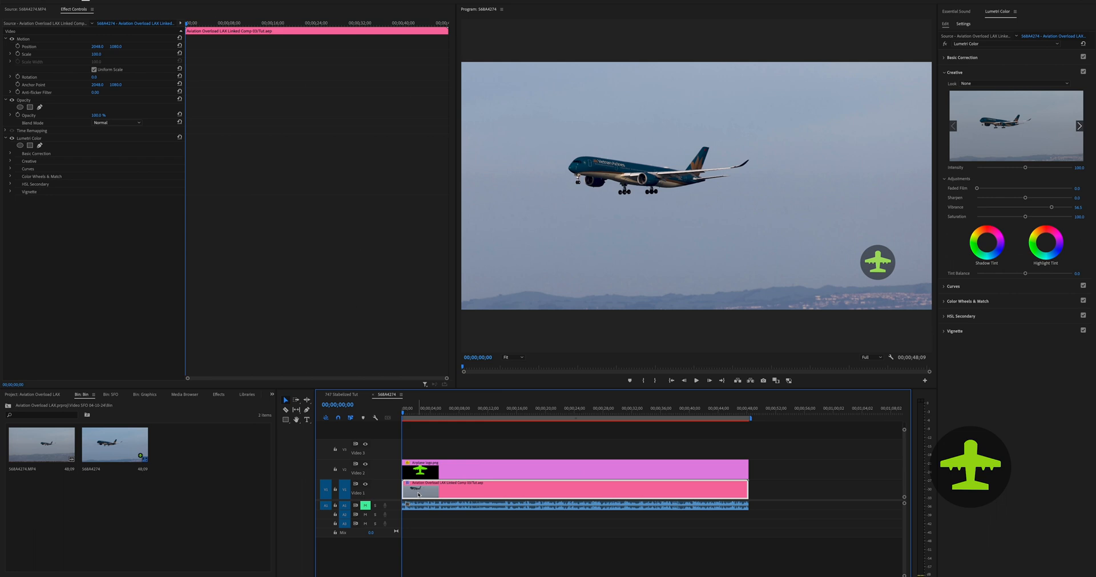
Overlay the original MP4 footage on Video 3, reduce its opacity, and play the sequence to compare it with the stabilized shot.
double_click(419, 495)
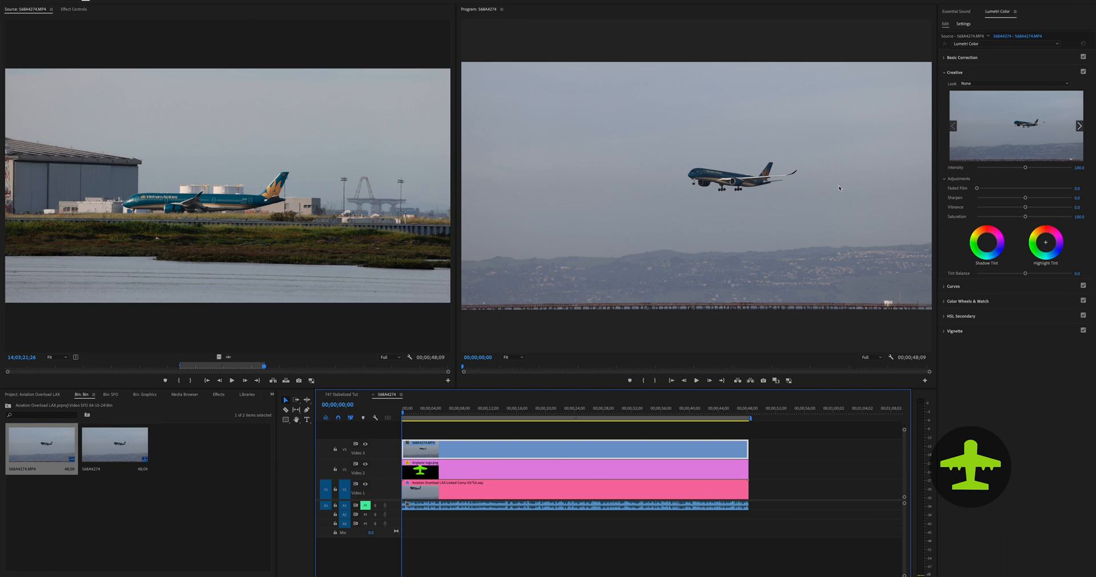
left_click(74, 9)
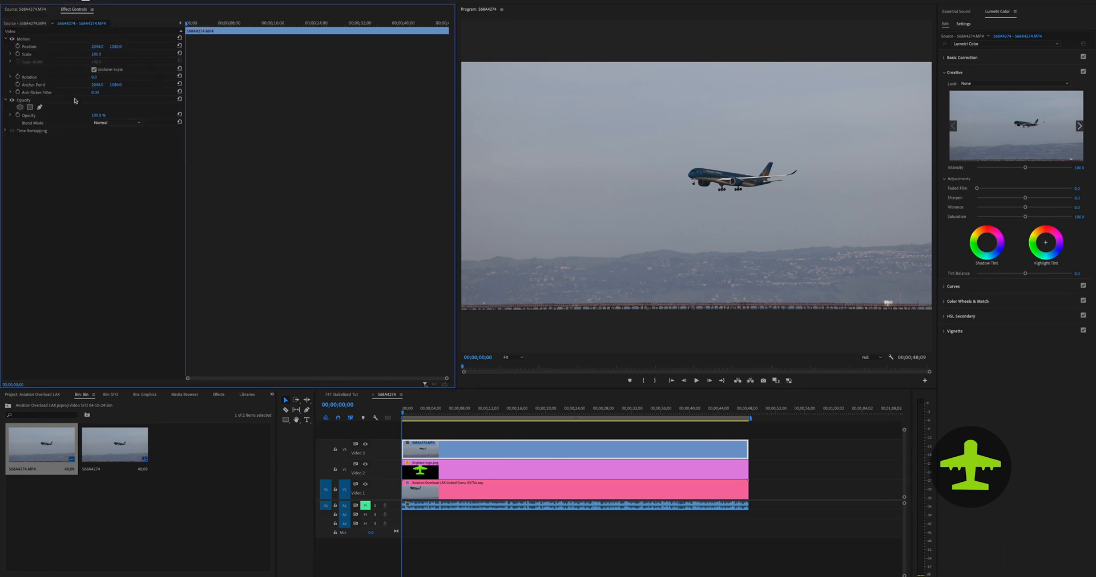
left_click_drag(98, 118, 81, 118)
key("space")
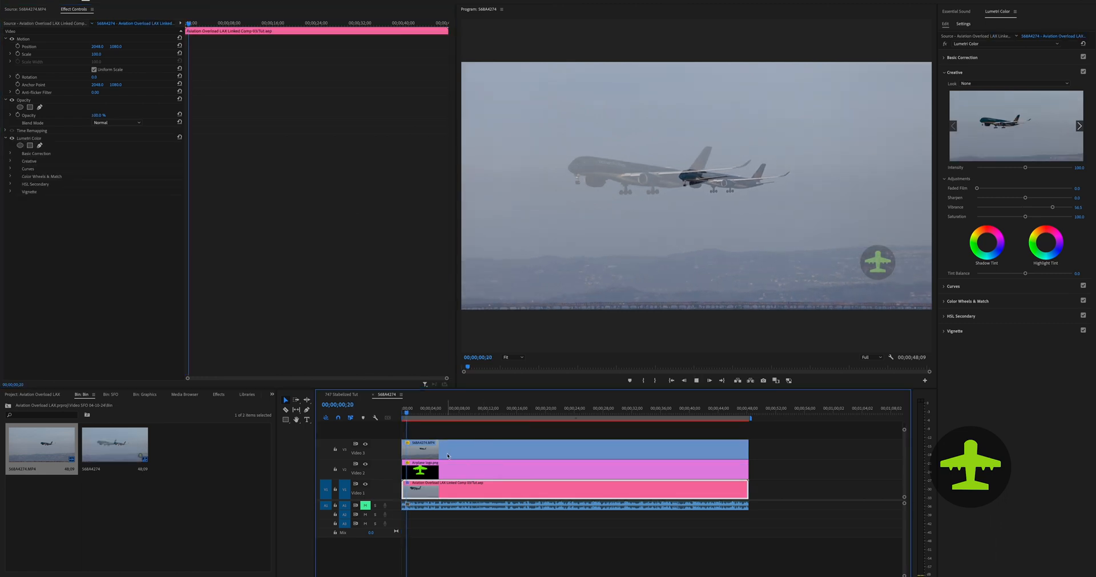